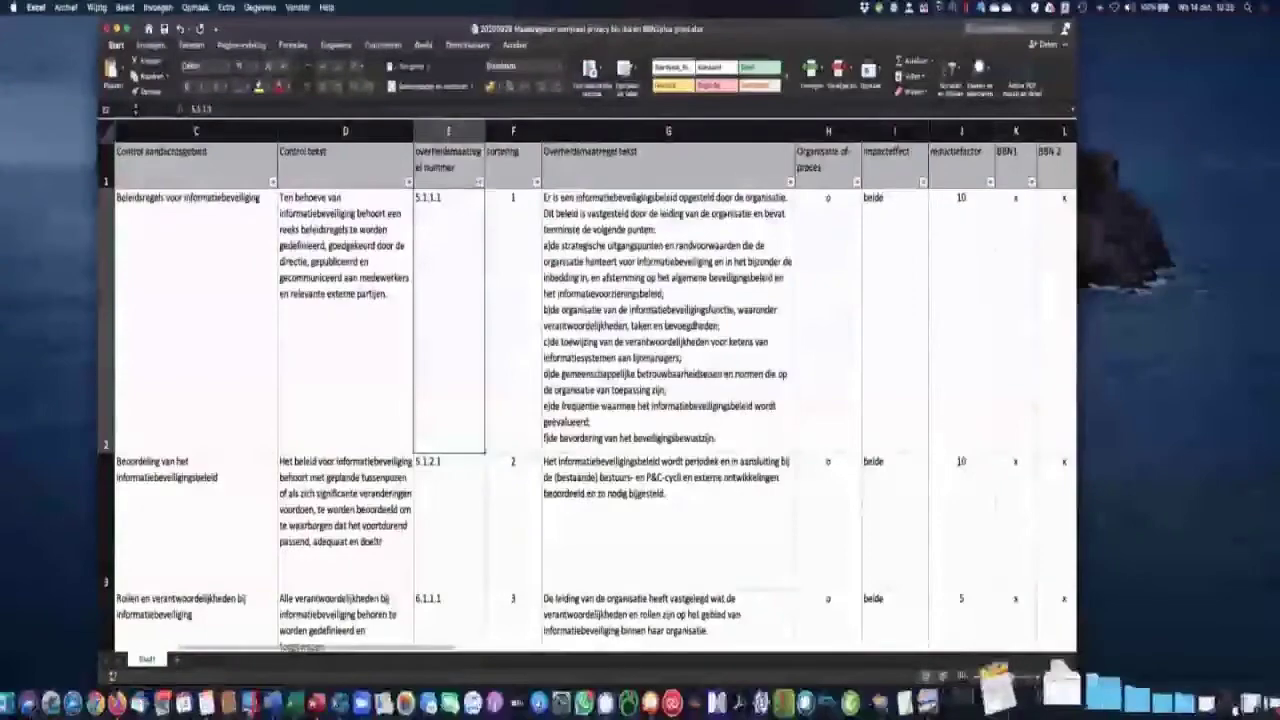
- Filter the Bron column so that only the BIO 1.04 rows are shown
scroll(143, 200, "left", 3)
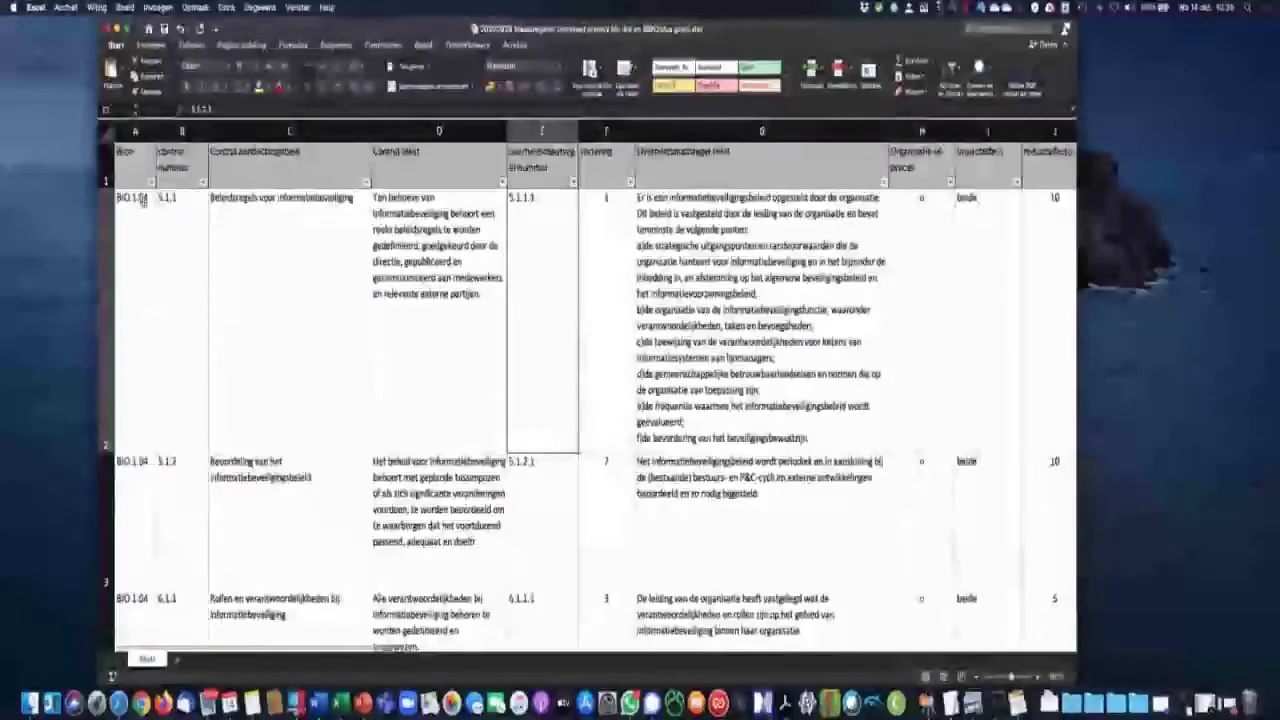
left_click(151, 181)
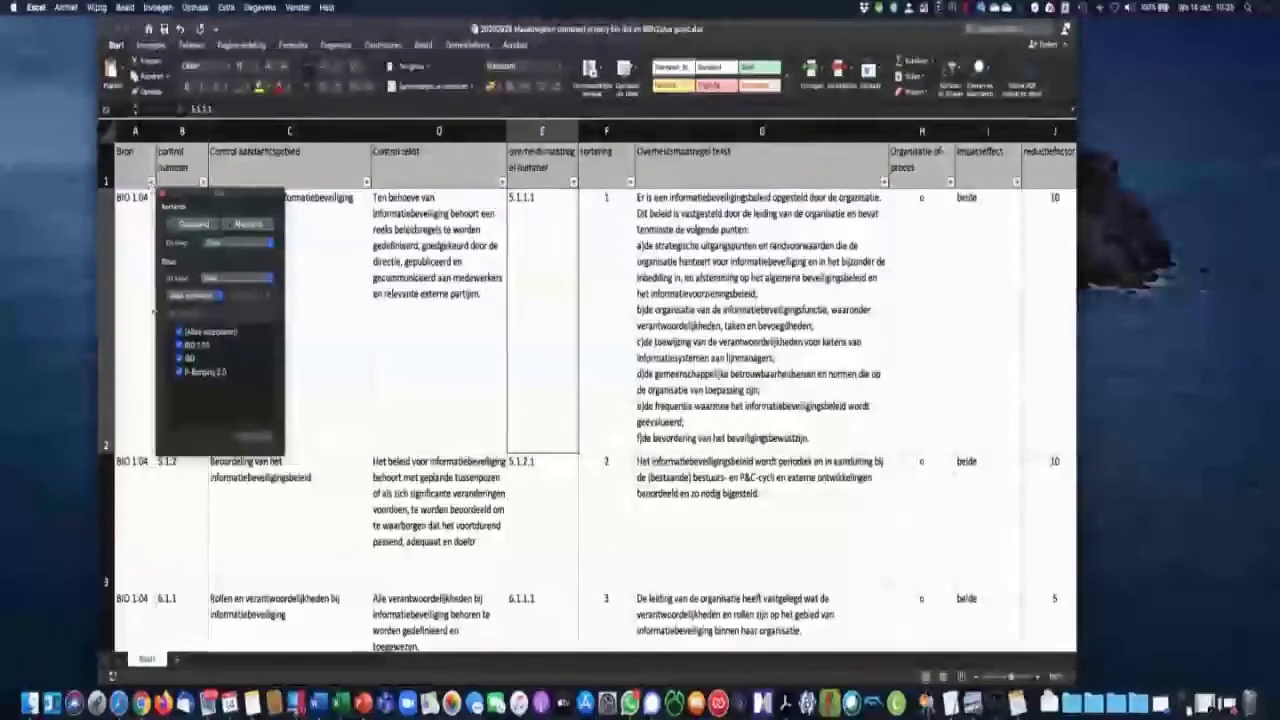
left_click(179, 331)
left_click(180, 344)
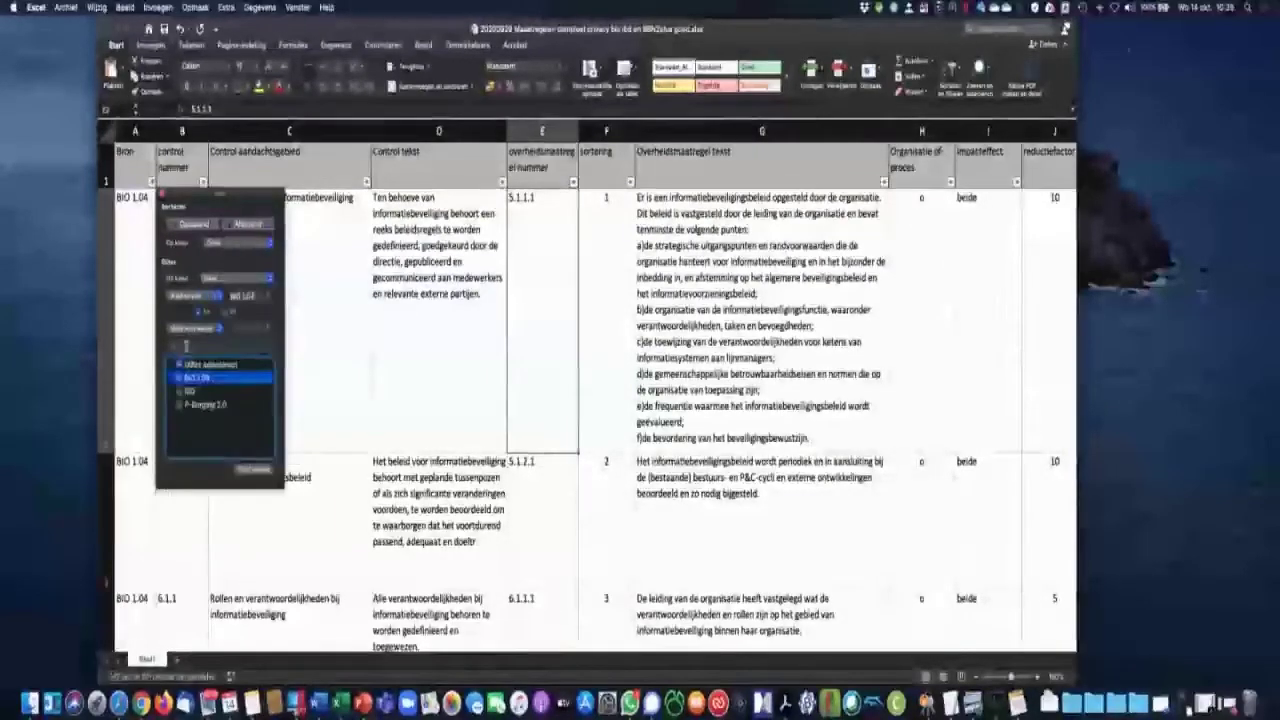
left_click(463, 345)
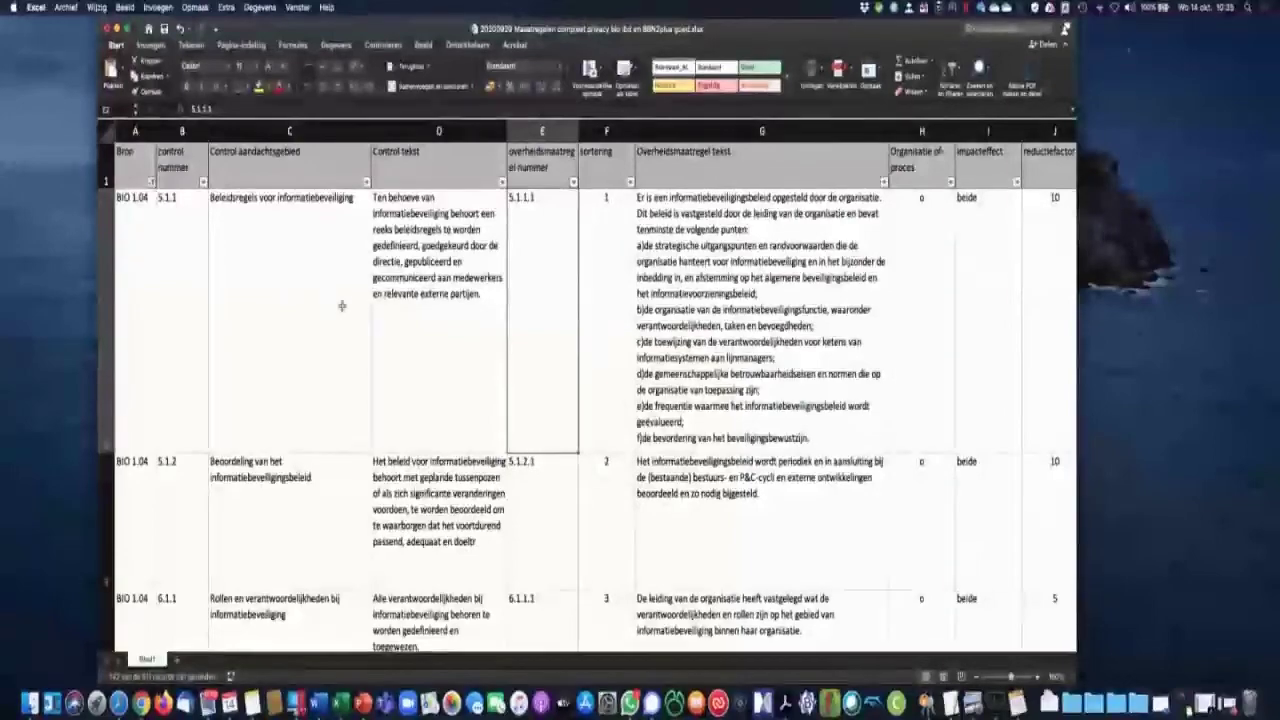
- Look through the filtered BIO 1.04 measures and select the whole overheidsmaatregel nummer column to count them
scroll(341, 302, "down", 3)
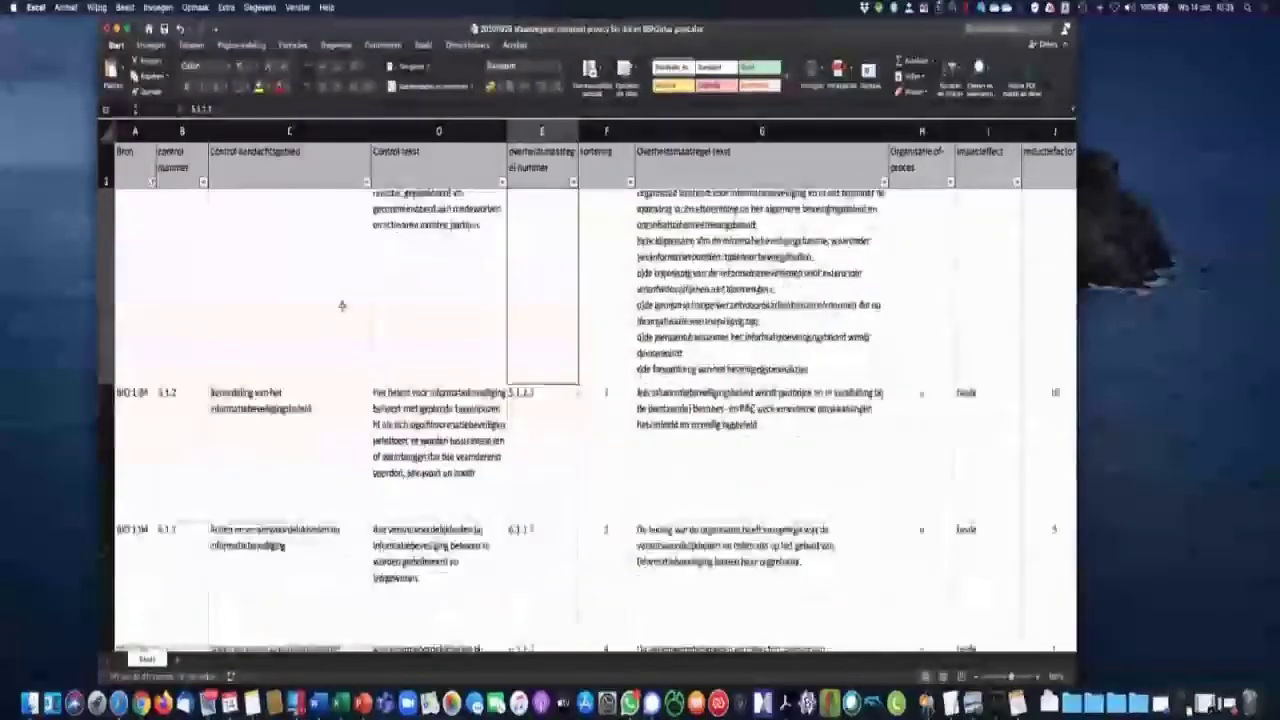
scroll(341, 305, "down", 5)
left_click(541, 131)
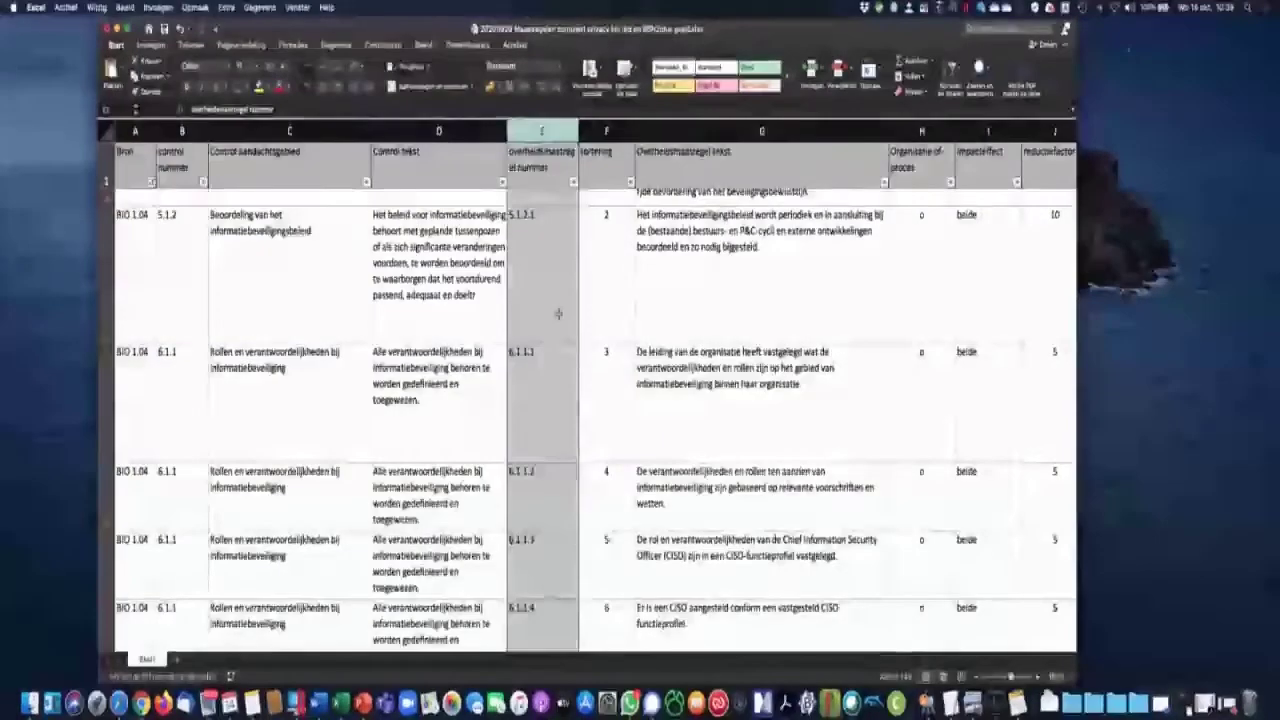
scroll(558, 314, "up", 6)
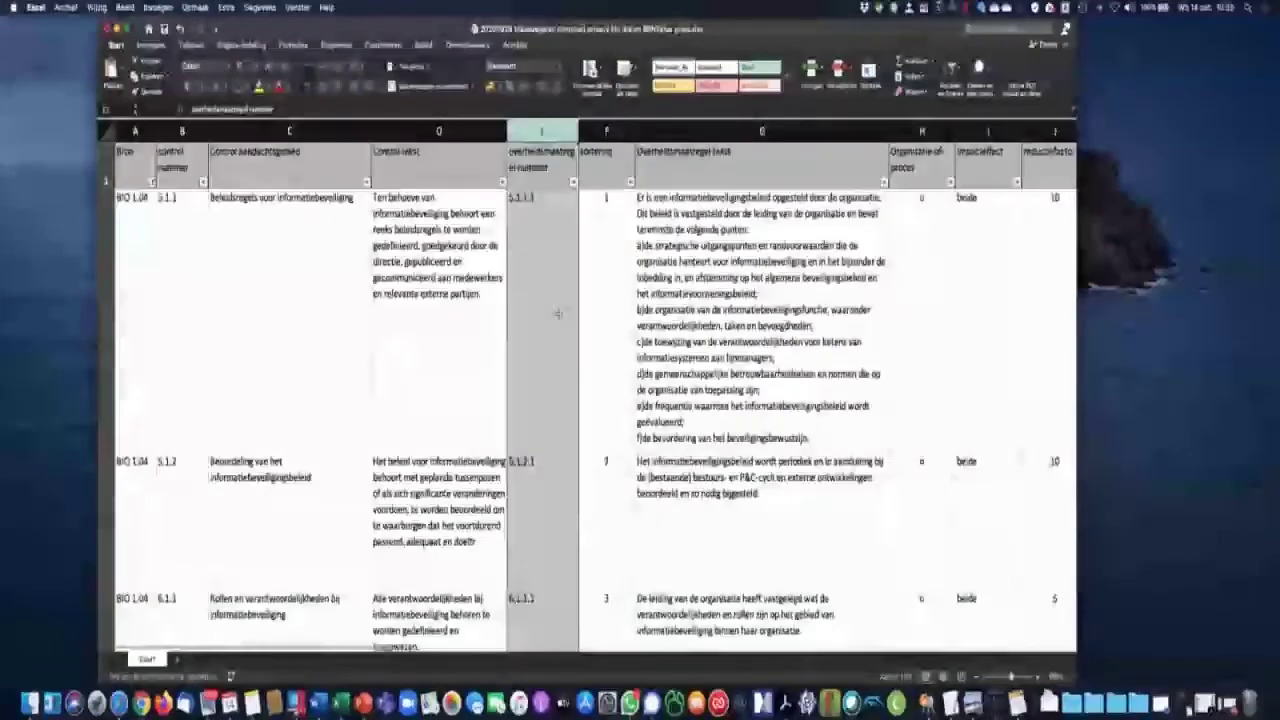
- Add the IBD source to the Bron column filter alongside BIO 1.04
scroll(558, 314, "down", 10)
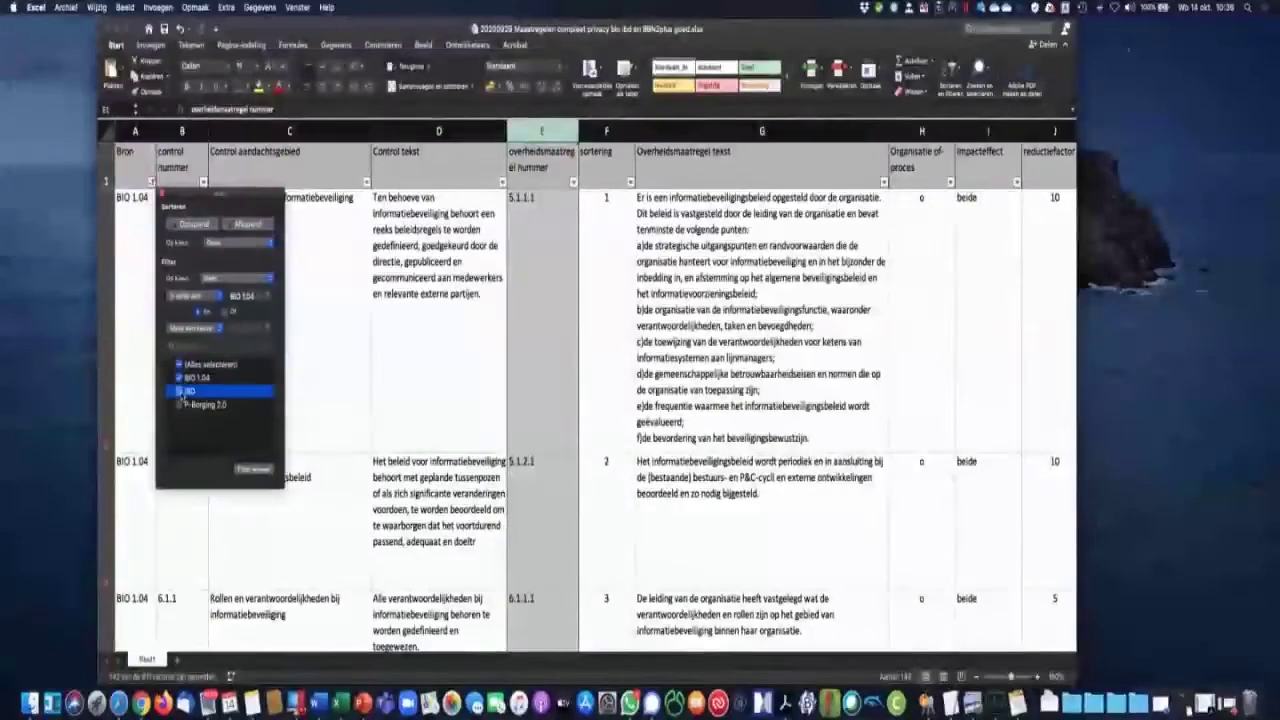
left_click(340, 394)
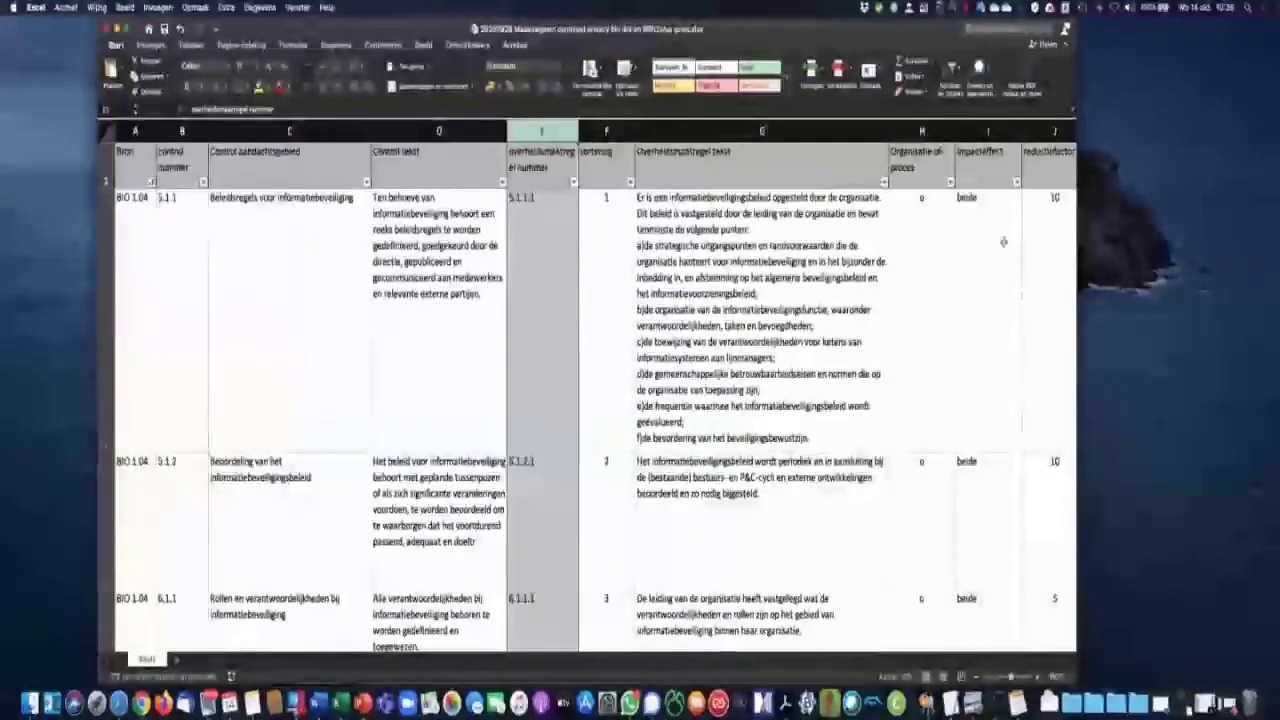
- Filter the BBN1 column to show only the rows marked x, leaving out the empty cells
scroll(1003, 241, "right", 2)
scroll(918, 245, "right", 4)
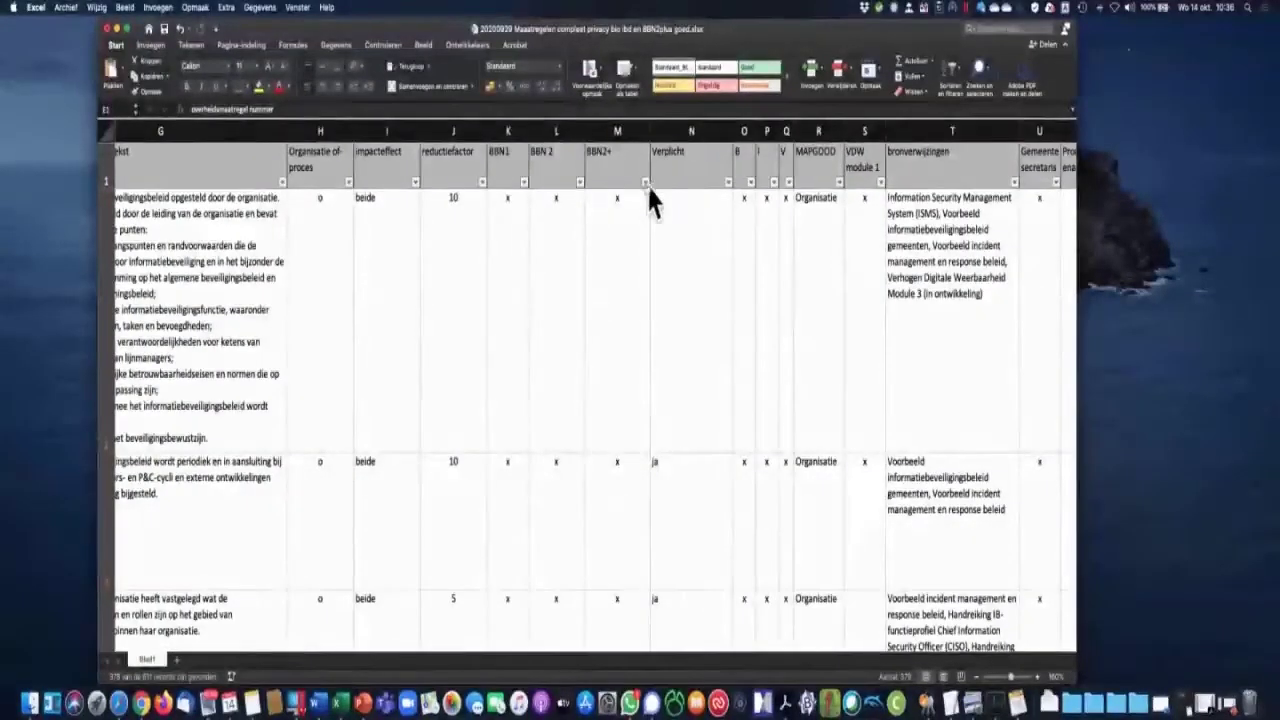
left_click(523, 182)
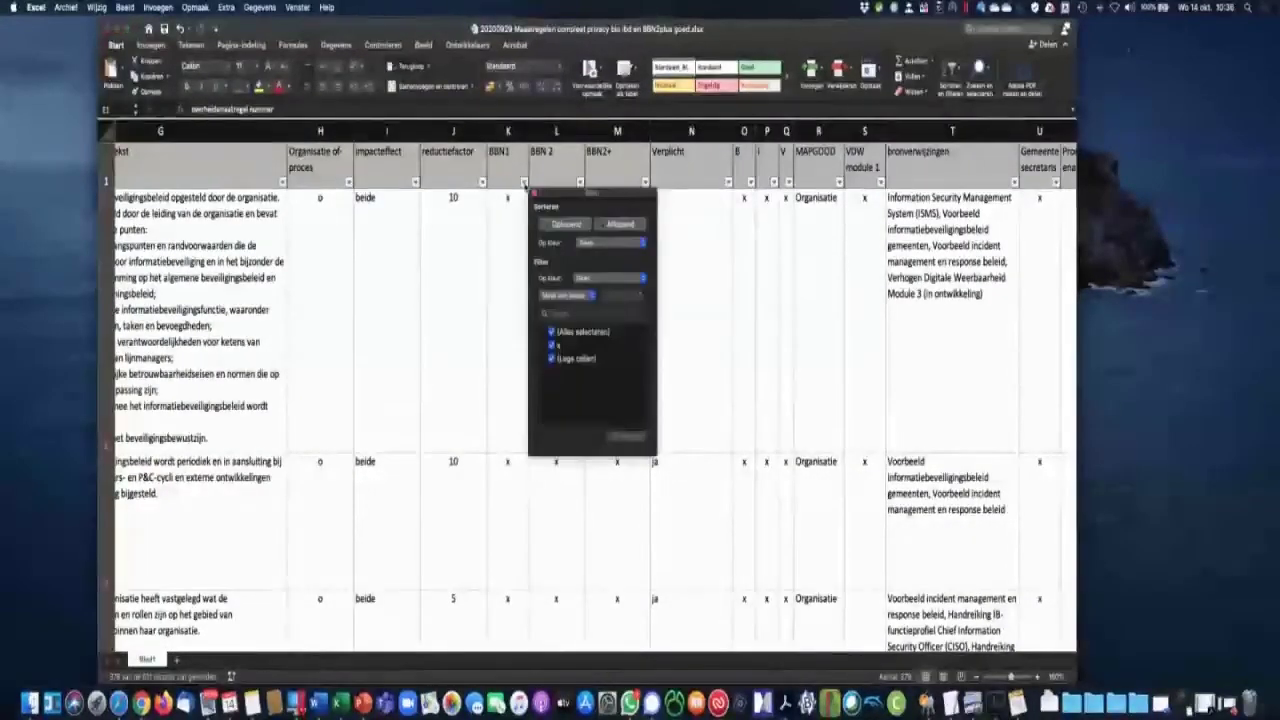
left_click(551, 331)
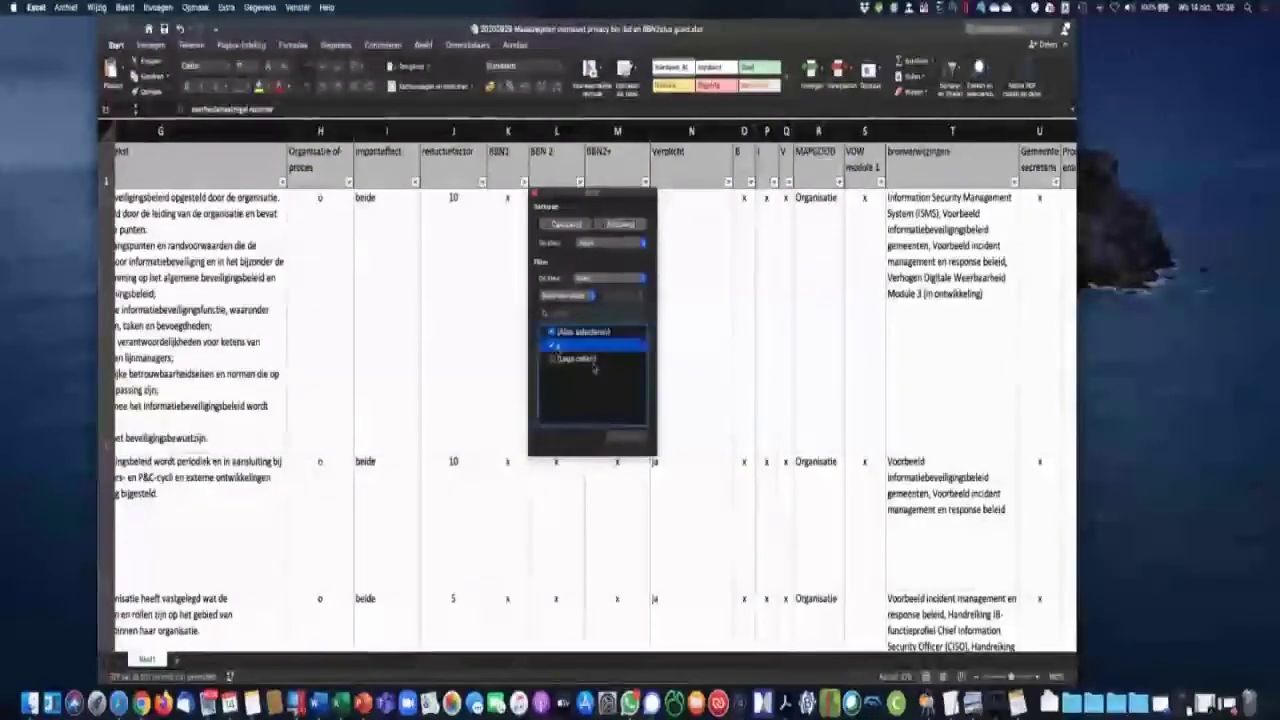
left_click(437, 385)
- Remove BIO 1.04 from the Bron column filter so that only IBD rows are shown
scroll(437, 384, "left", 1)
scroll(437, 384, "left", 2)
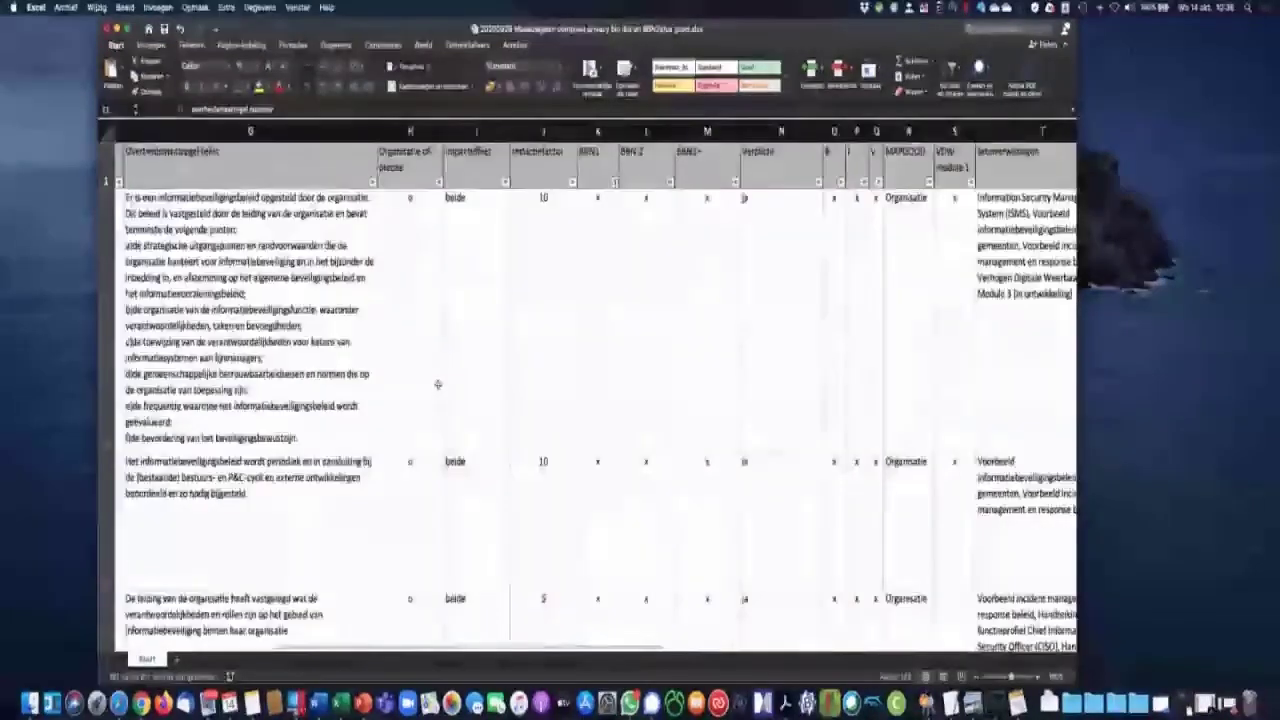
scroll(437, 384, "left", 10)
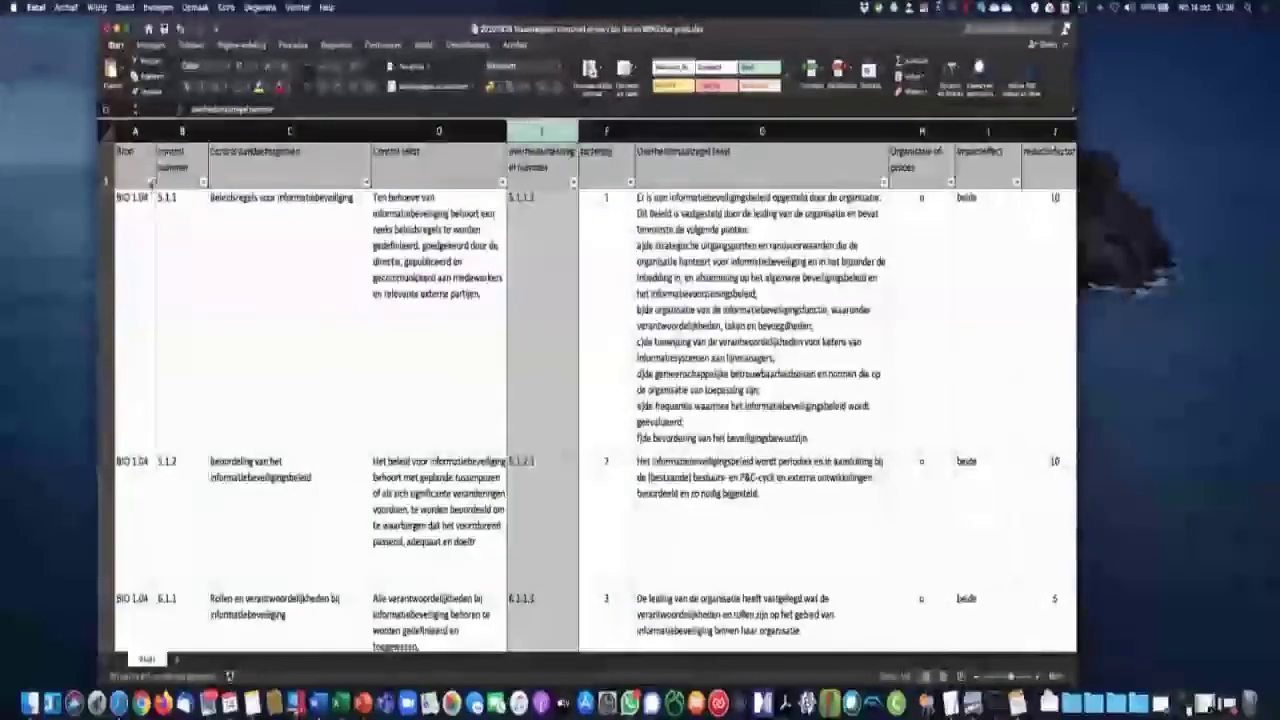
left_click(203, 181)
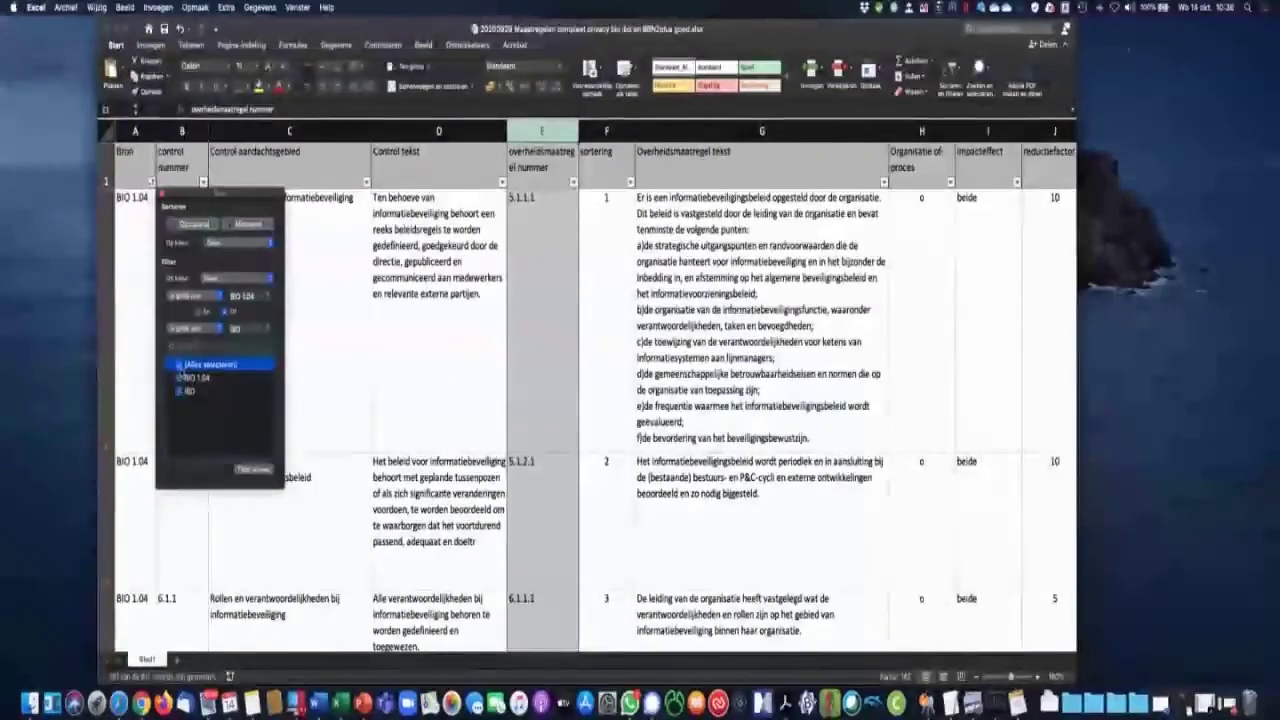
left_click(180, 378)
left_click(553, 366)
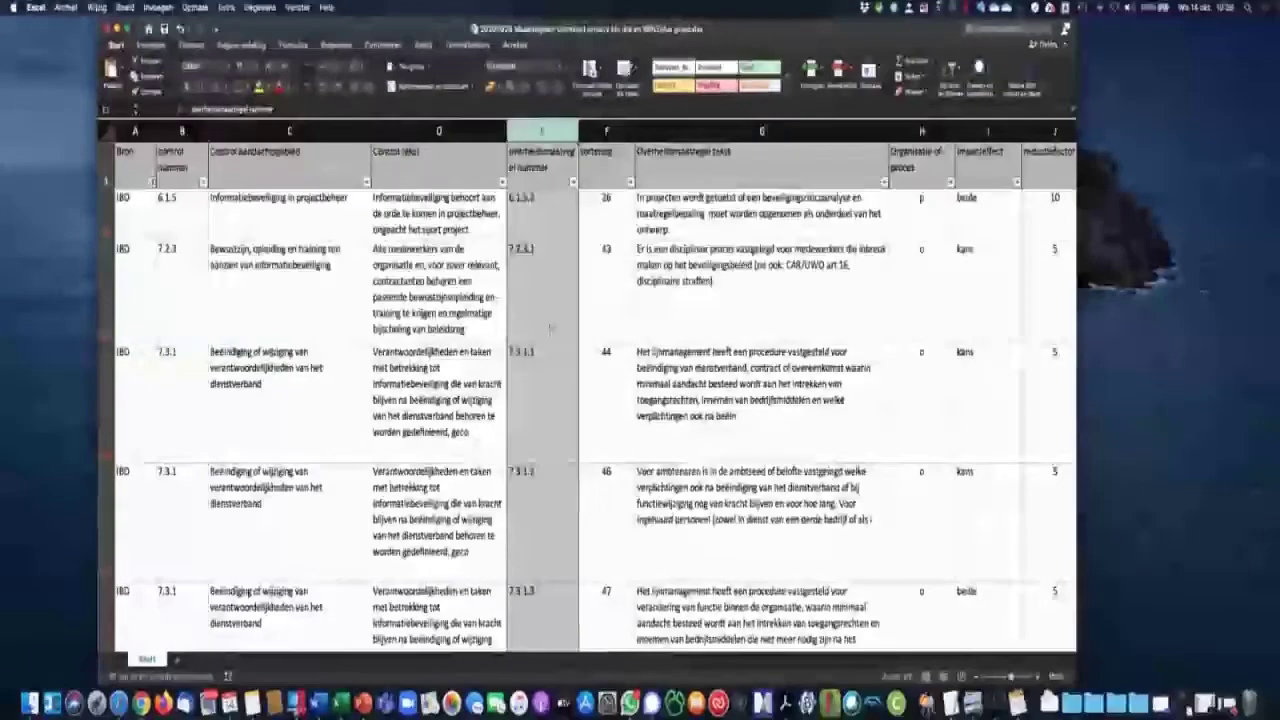
- Examine the control number, control aandachtsgebied and overheidsmaatregel tekst of IBD measure 7.3.1.1
scroll(549, 327, "down", 1)
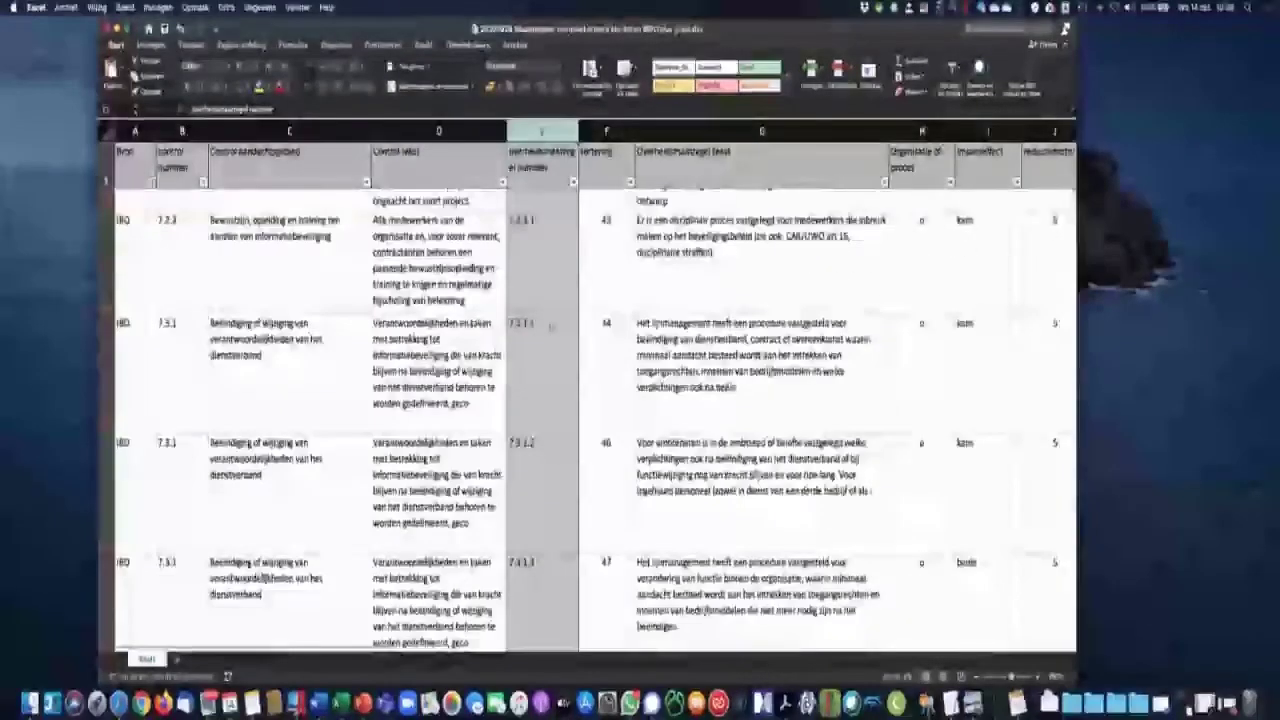
scroll(157, 261, "right", 1)
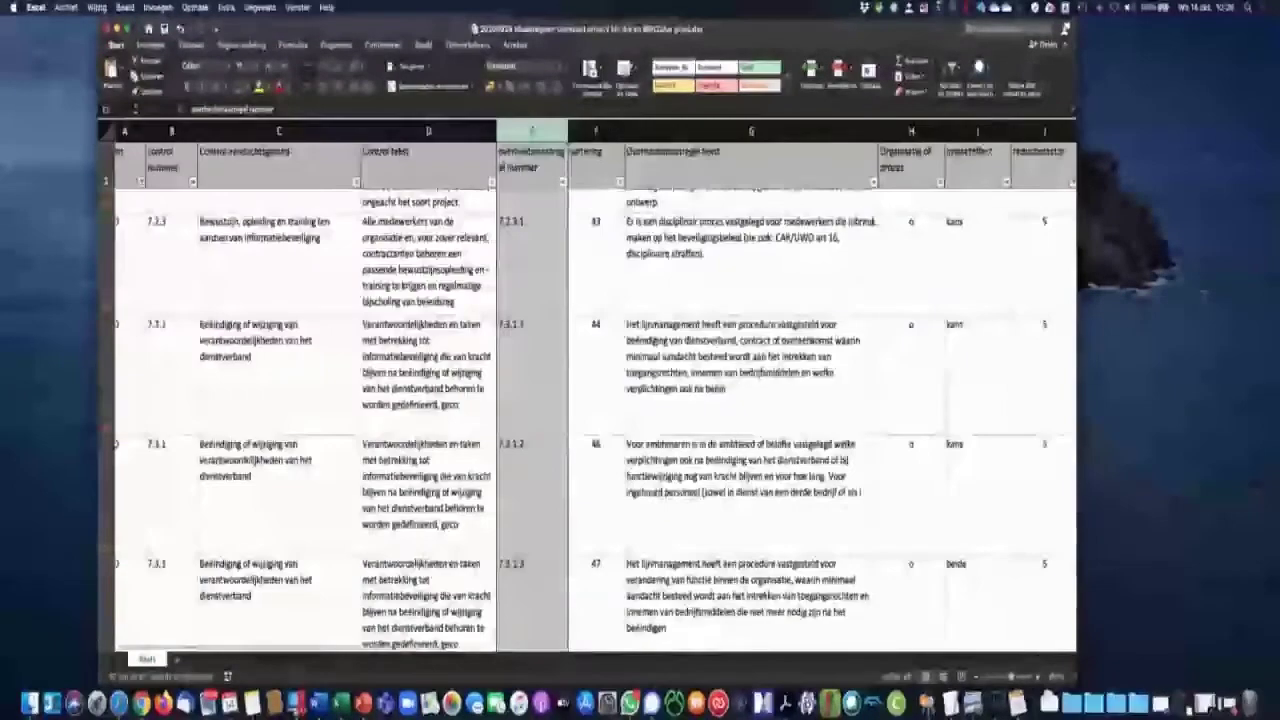
left_click(107, 347)
left_click(173, 328)
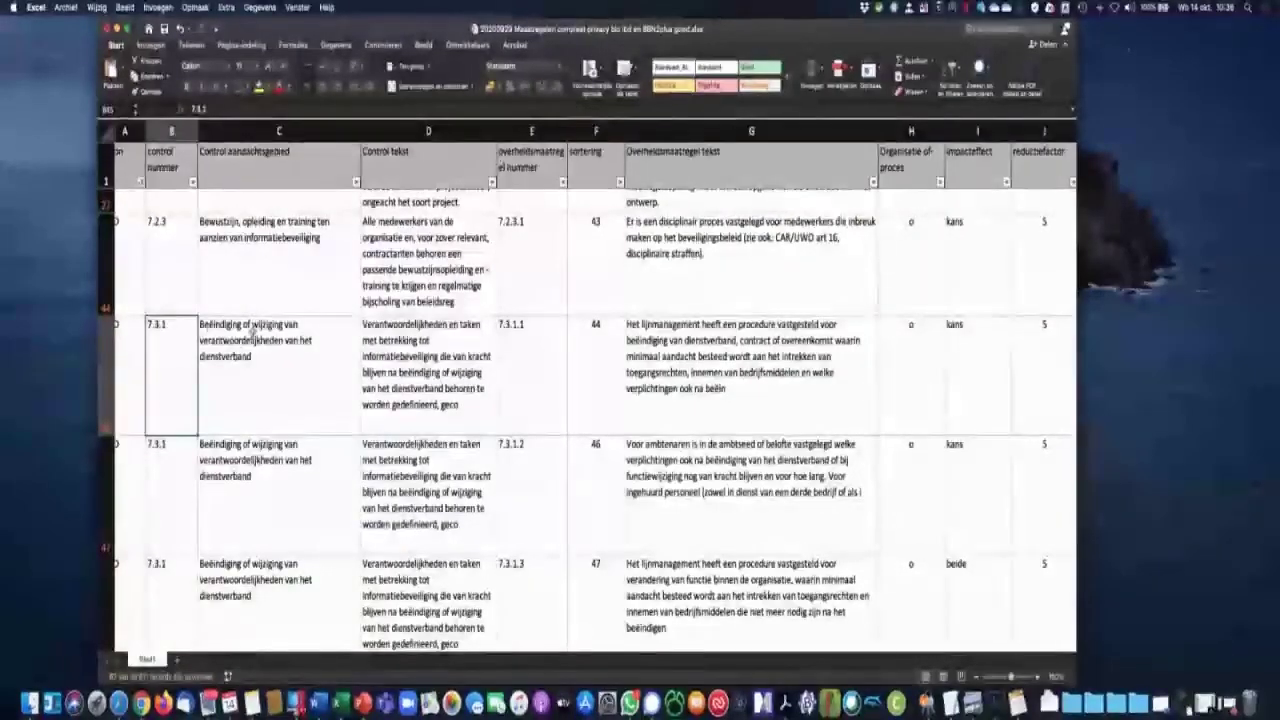
left_click(208, 330)
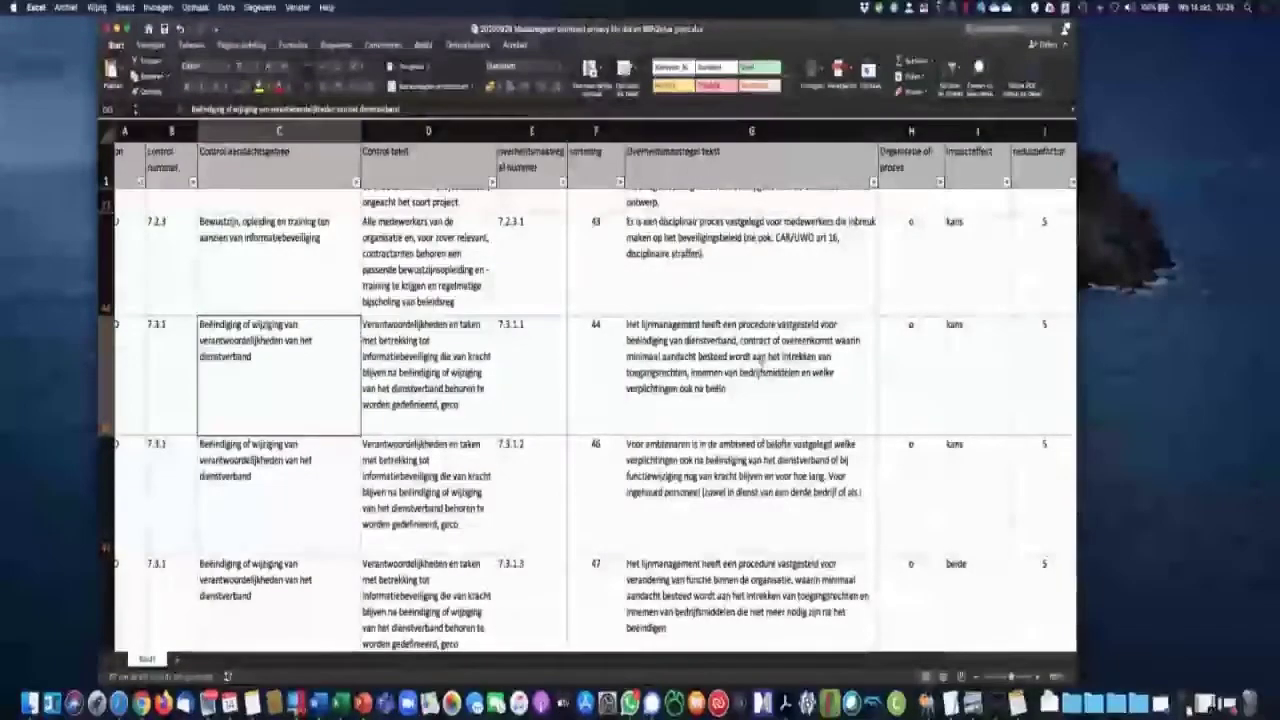
scroll(762, 360, "right", 2)
scroll(655, 360, "right", 2)
left_click(655, 360)
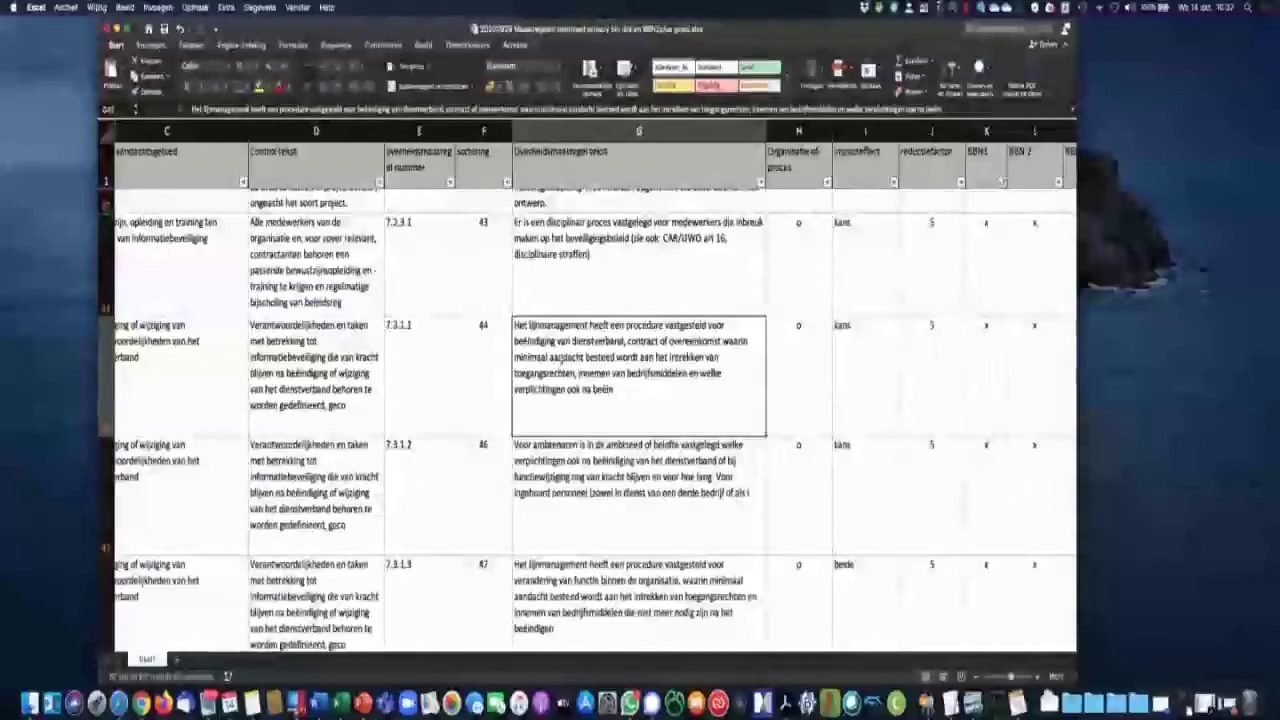
- Review the remaining attributes of the IBD measures, selecting the Verplicht column to check whether they are mandatory
scroll(590, 400, "left", 1)
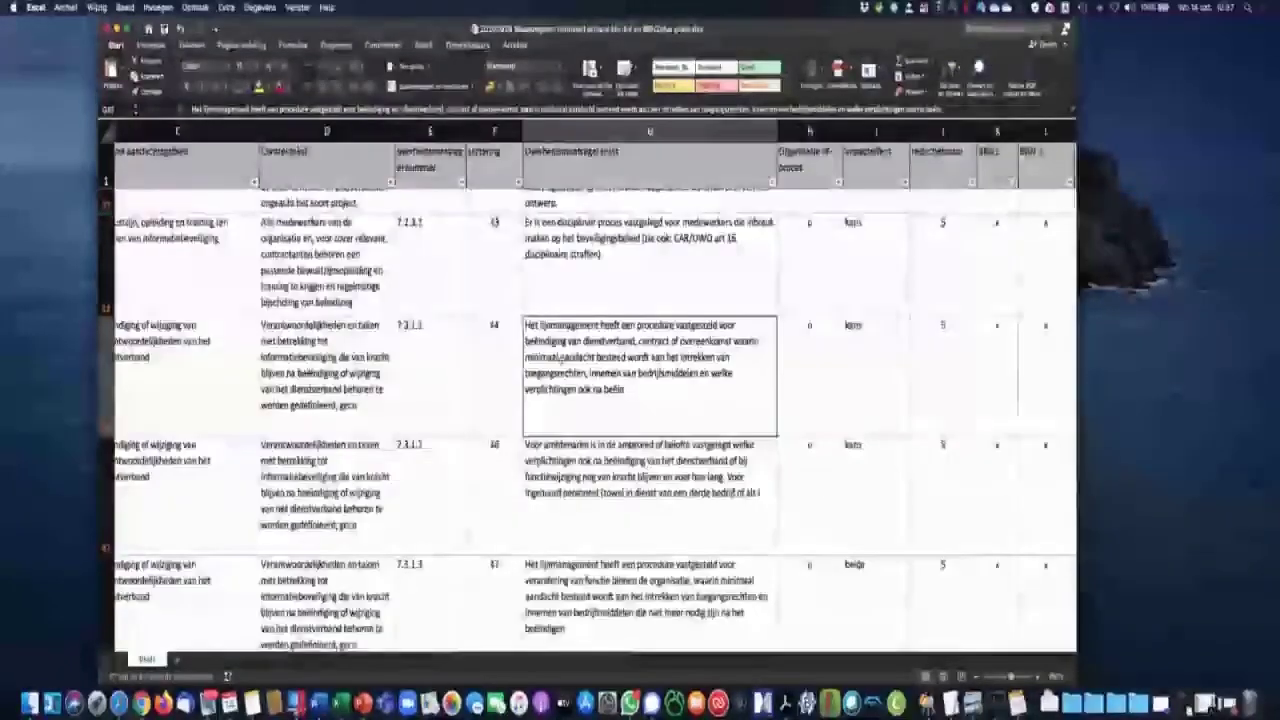
scroll(561, 360, "left", 5)
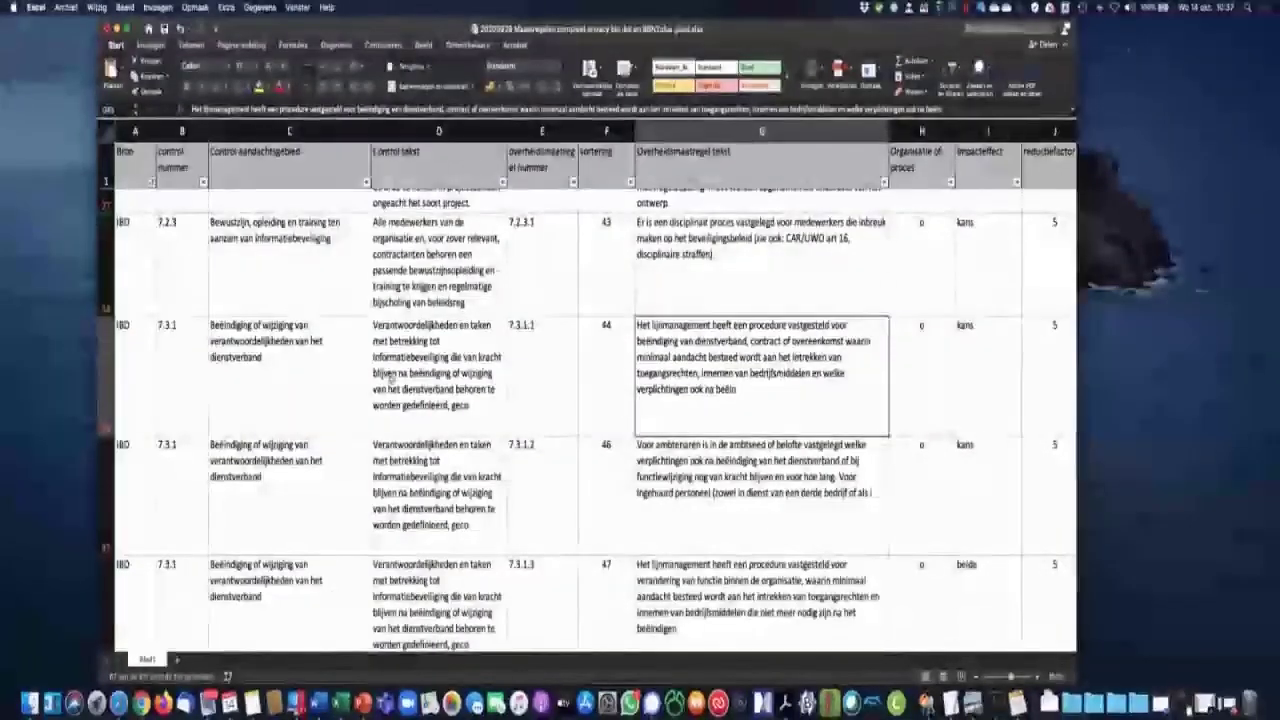
scroll(646, 378, "right", 6)
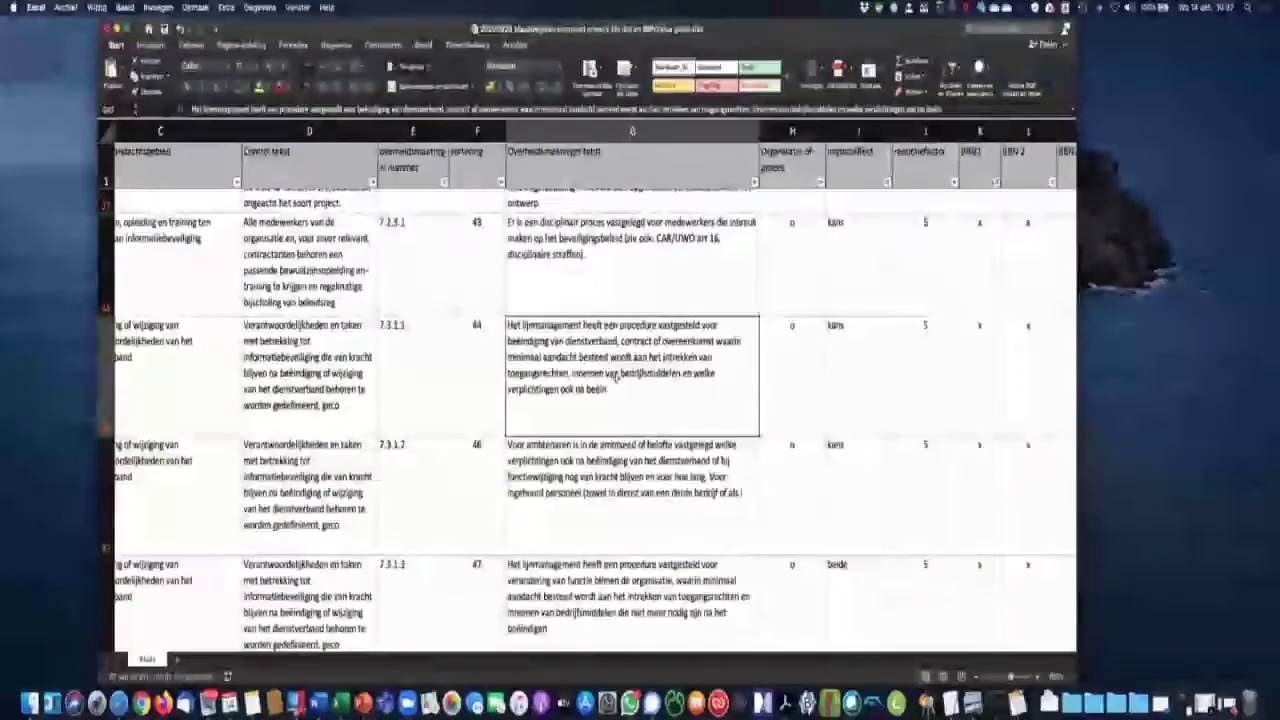
scroll(615, 376, "right", 1)
scroll(615, 376, "right", 2)
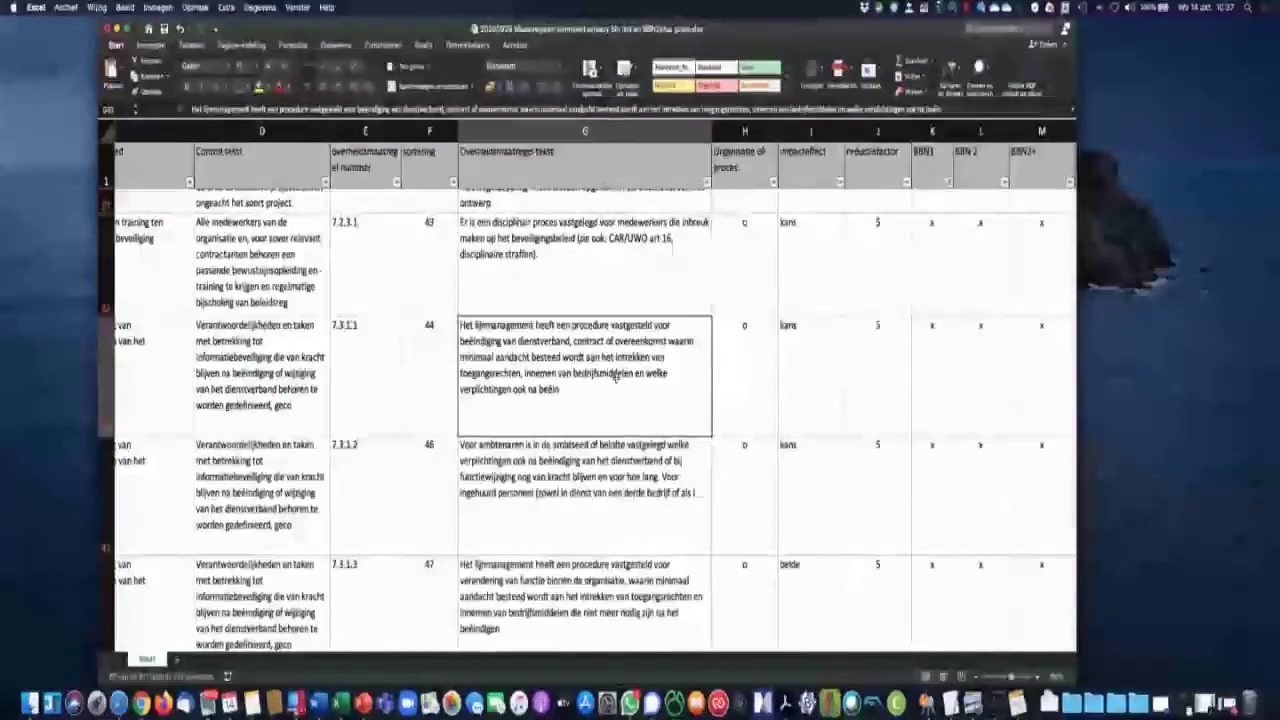
scroll(616, 376, "right", 1)
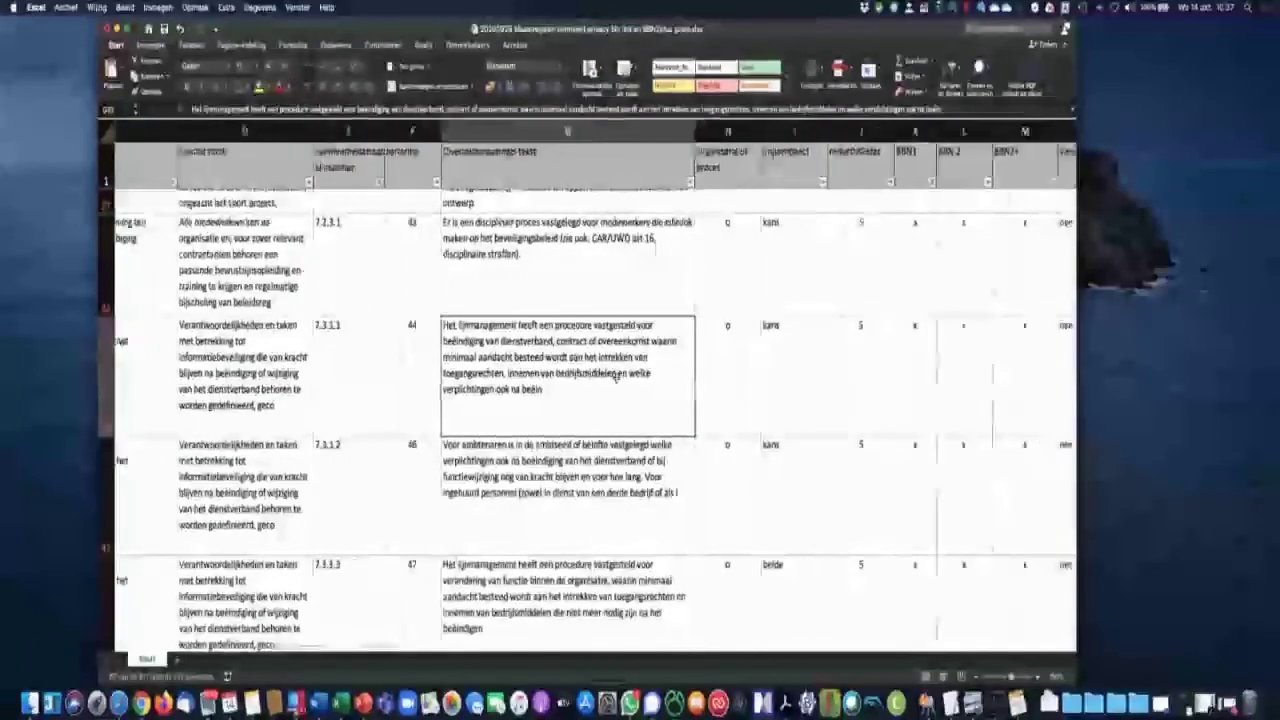
scroll(616, 376, "right", 5)
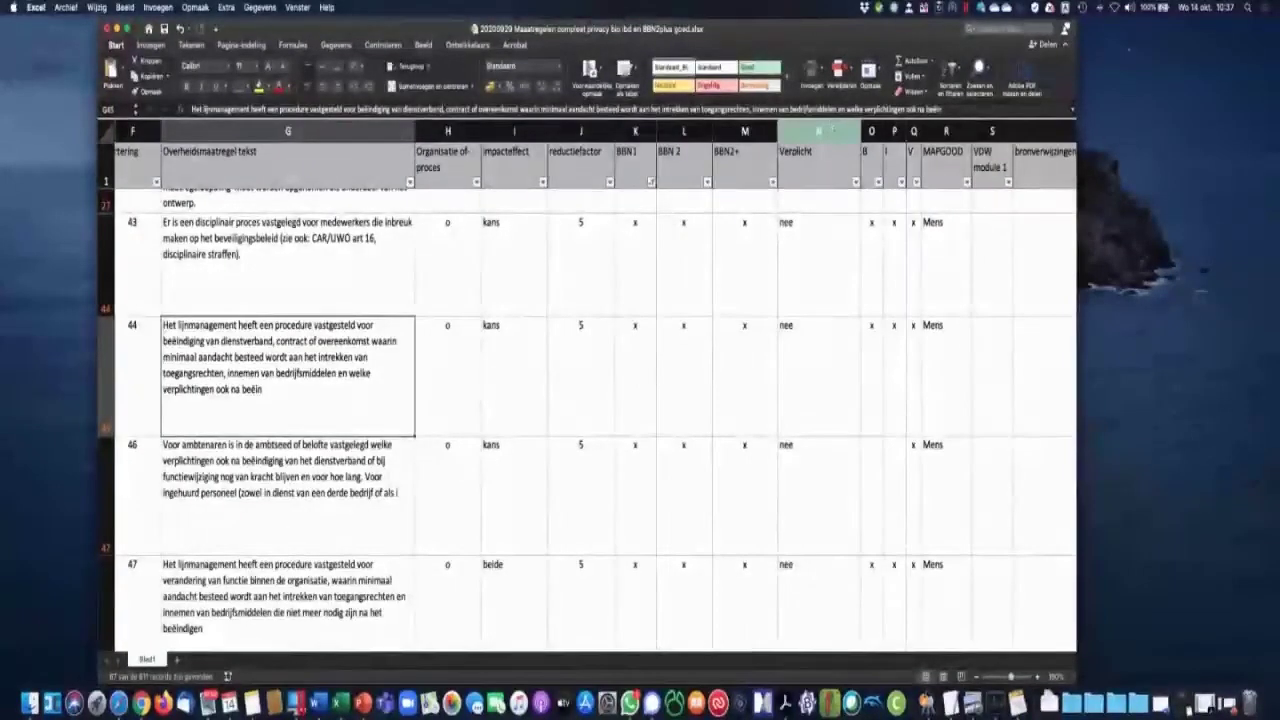
left_click(831, 128)
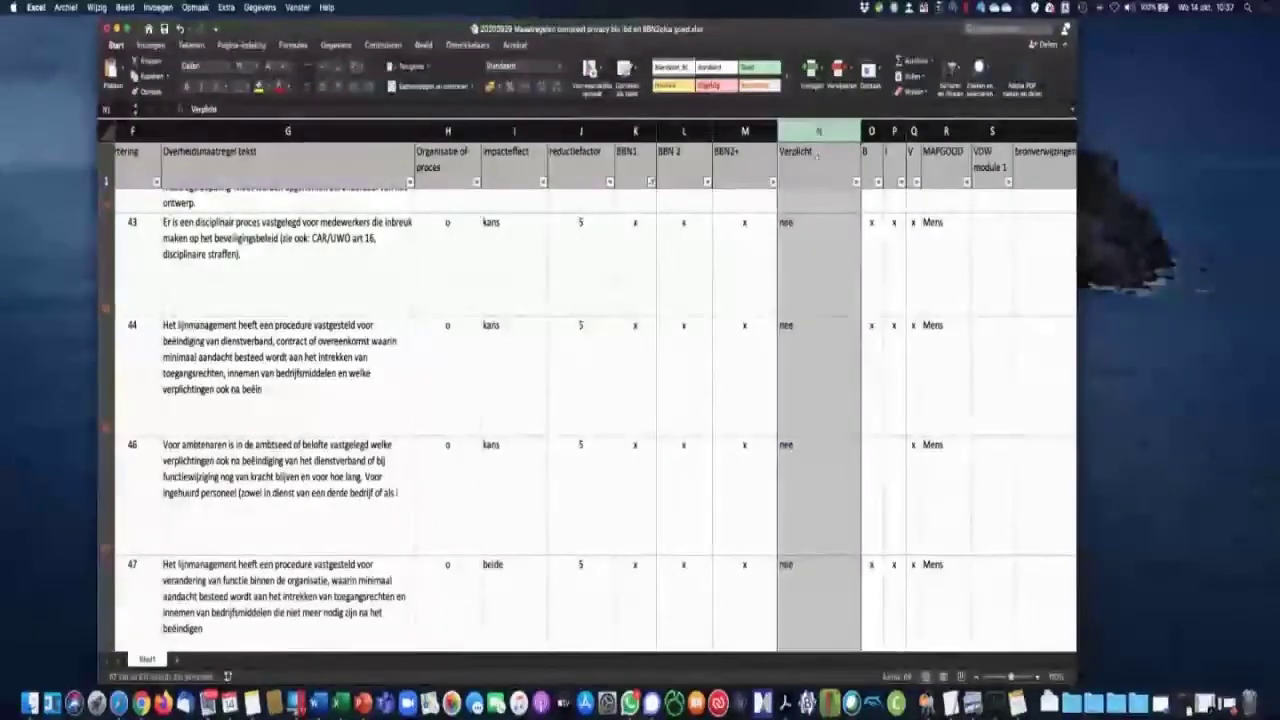
scroll(856, 304, "right", 1)
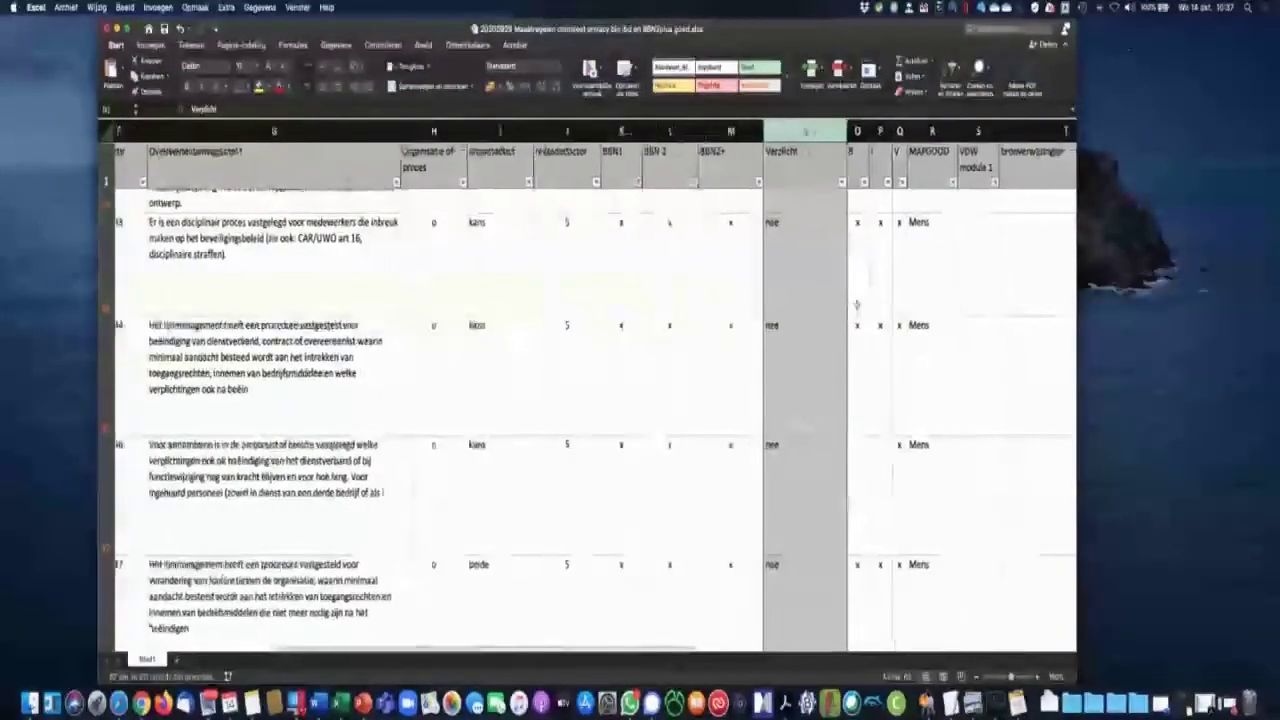
scroll(856, 304, "right", 2)
scroll(856, 304, "right", 5)
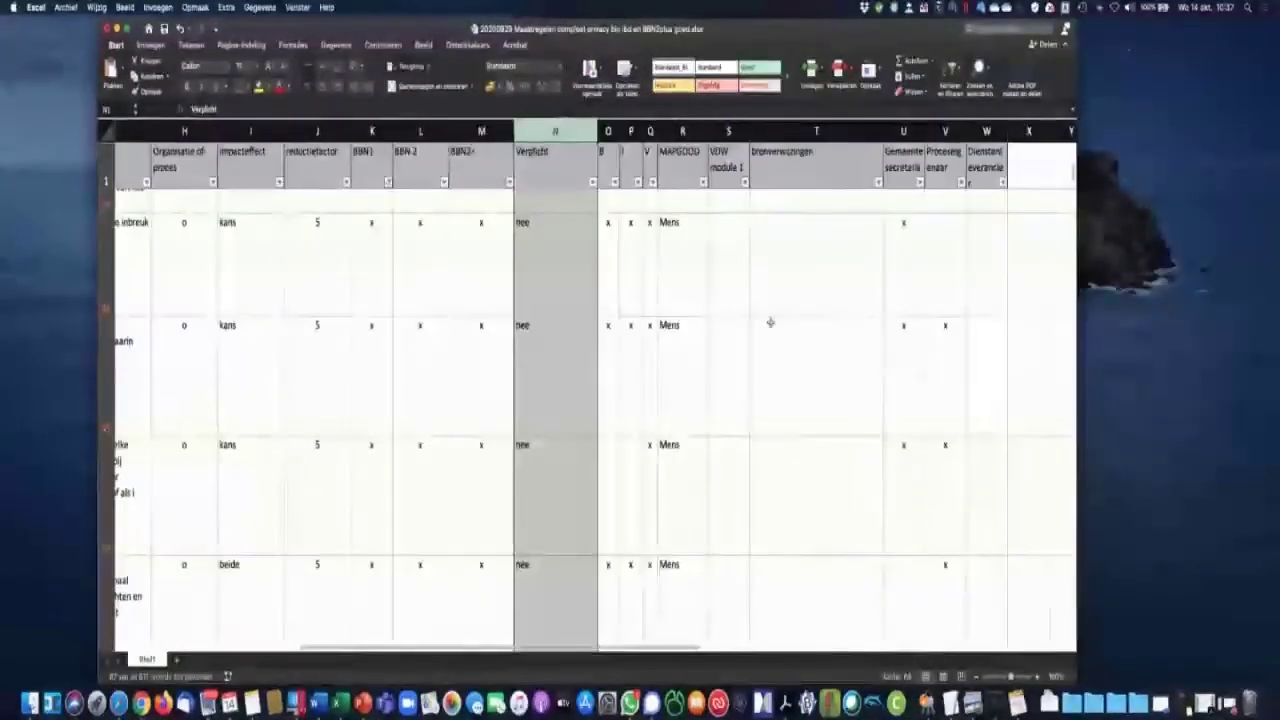
scroll(416, 328, "left", 5)
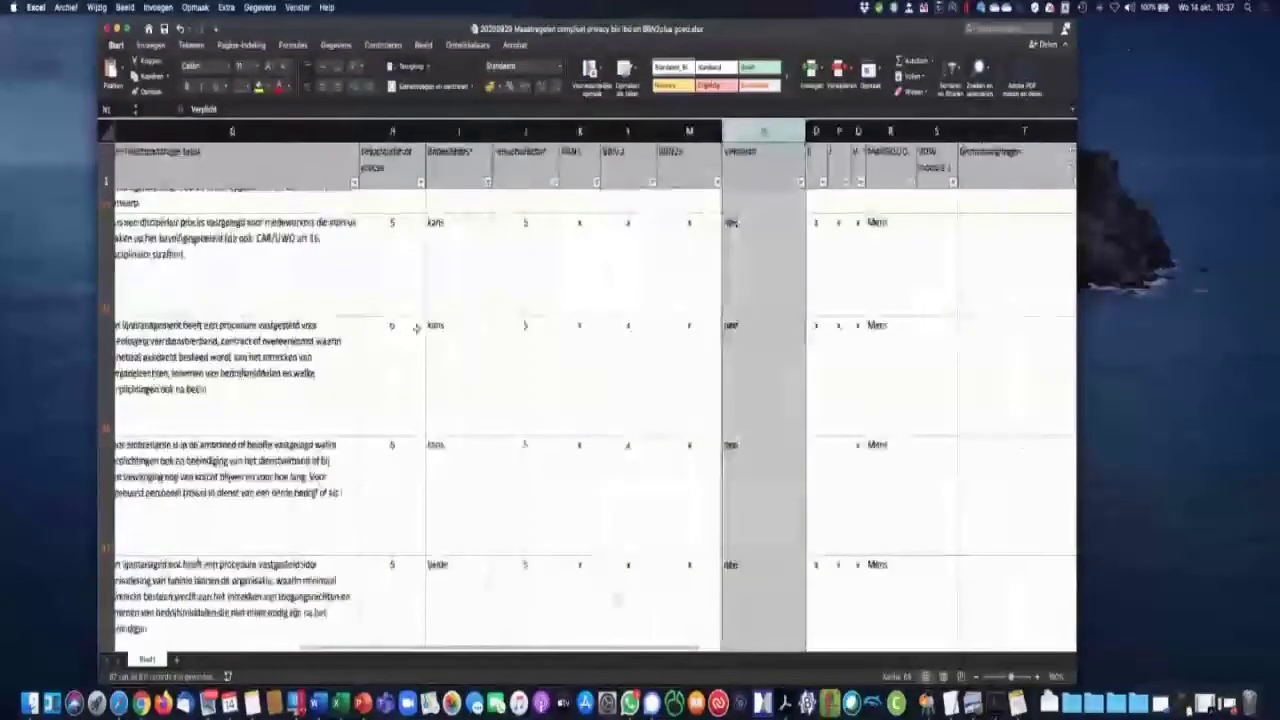
scroll(416, 328, "left", 10)
scroll(158, 194, "left", 2)
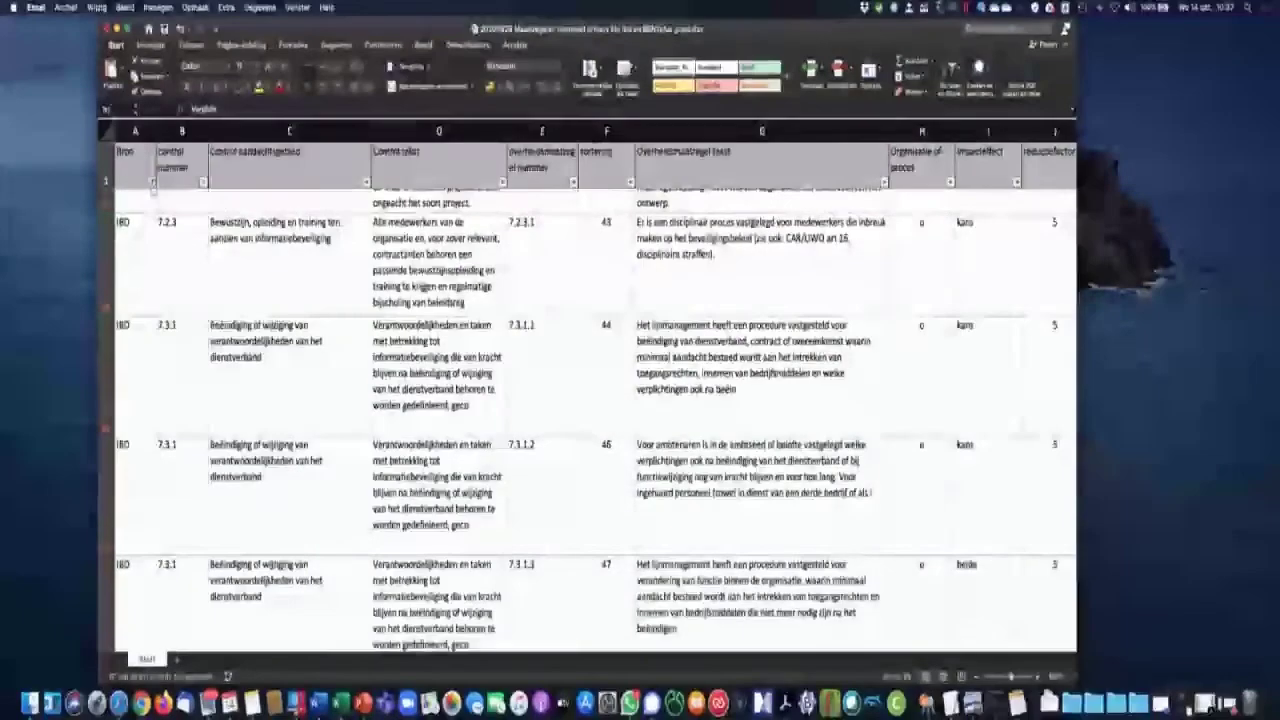
left_click(152, 181)
key("Escape")
- Clear the BBN1 column filter and restrict the BBN 2 column to its empty cells, keeping only the IBD source rows
scroll(518, 300, "right", 2)
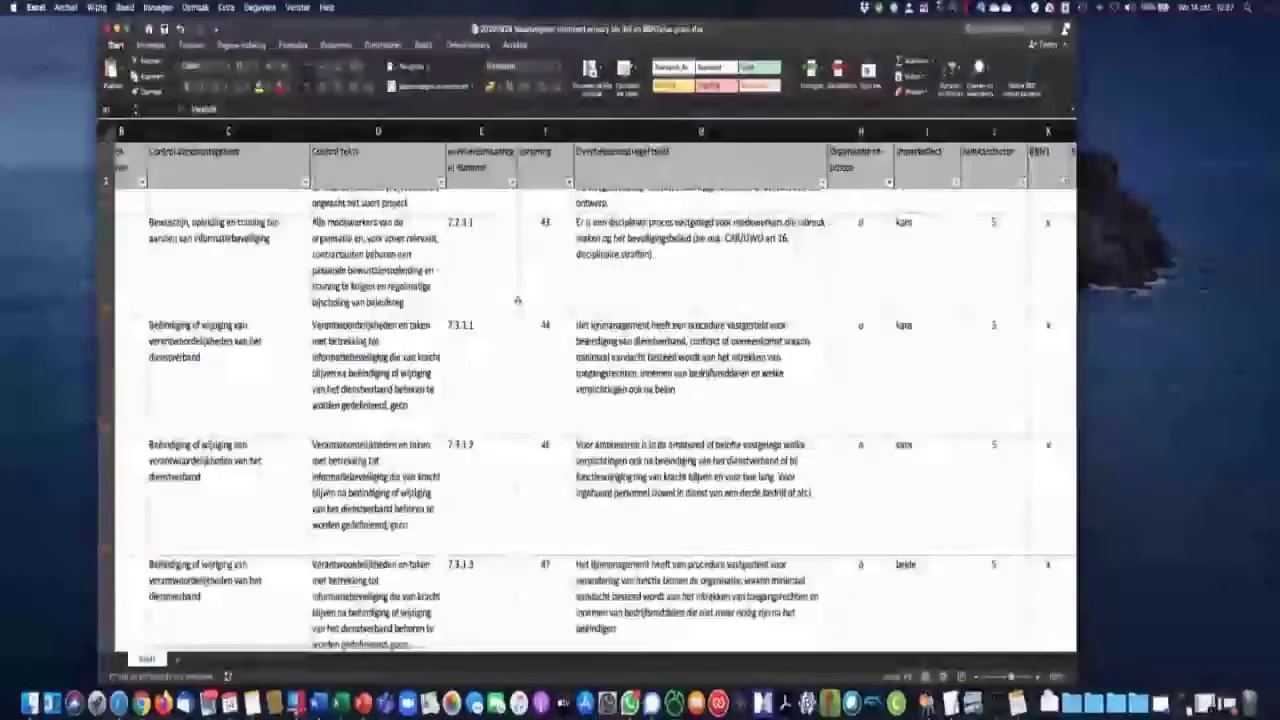
scroll(518, 300, "right", 5)
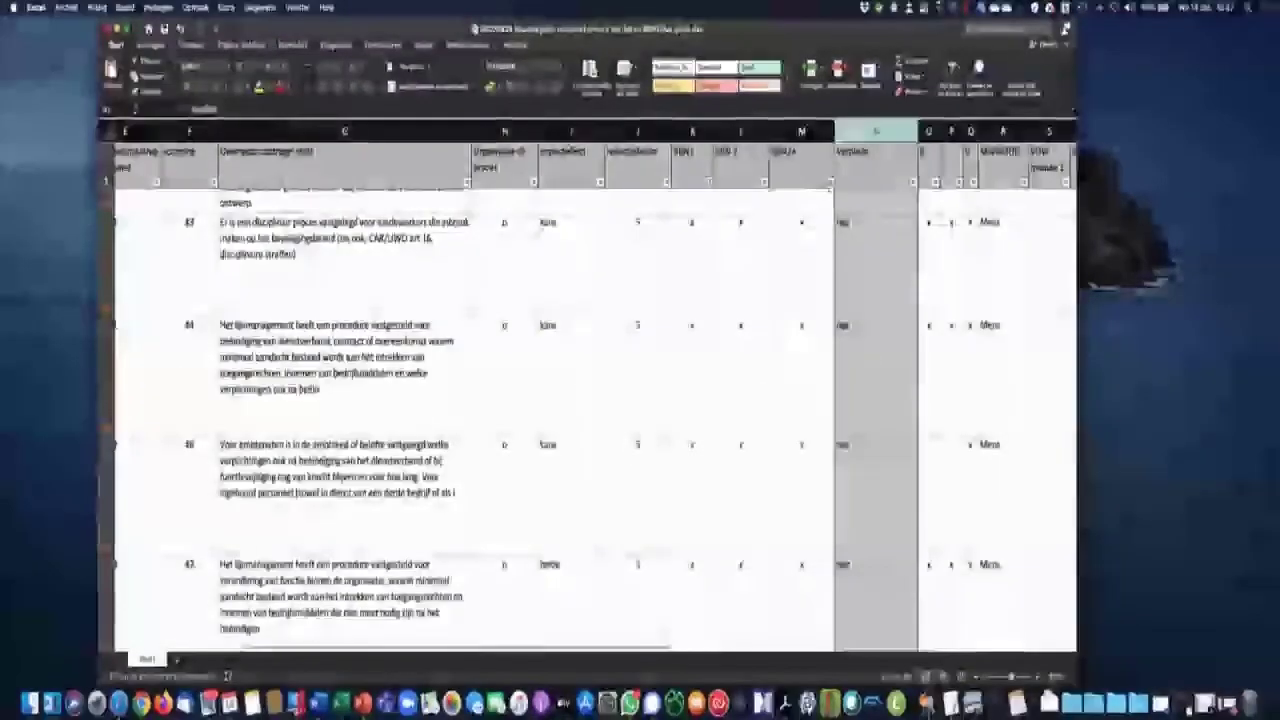
left_click(708, 182)
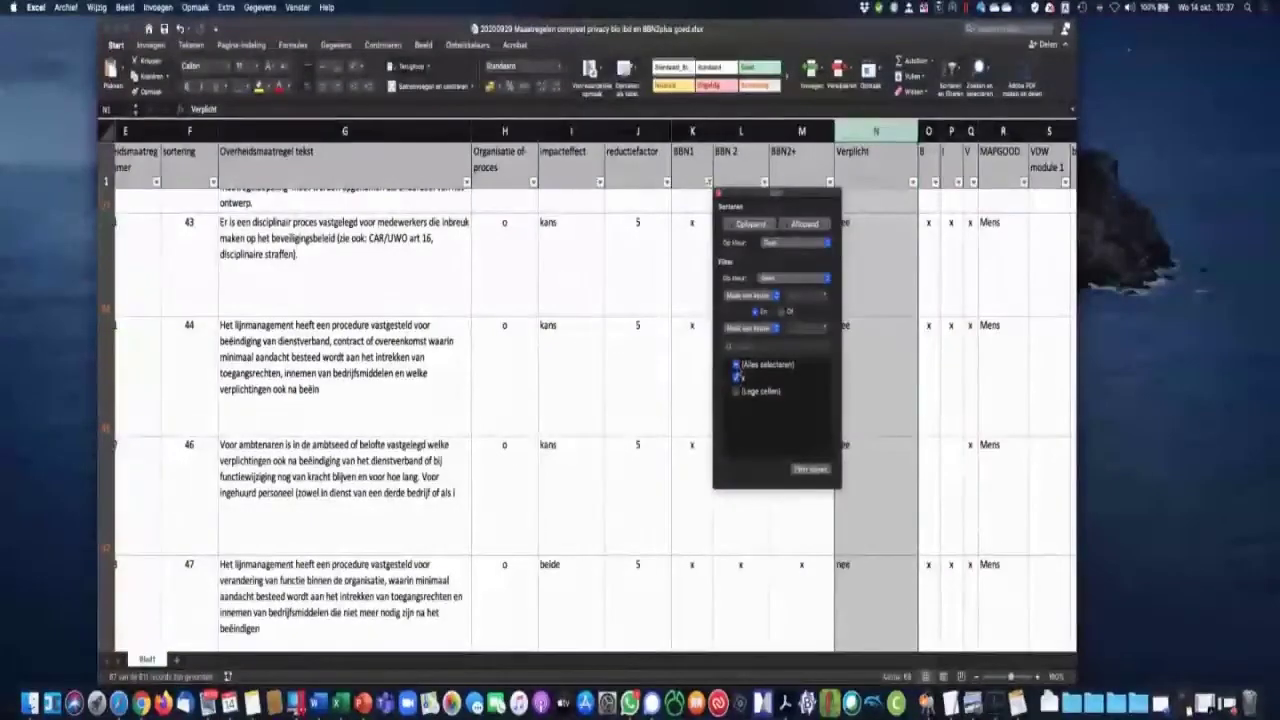
left_click(811, 469)
- Examine the listed IBD measures, selecting the overheidsmaatregel tekst of measure 6.1.1.5
scroll(531, 397, "left", 5)
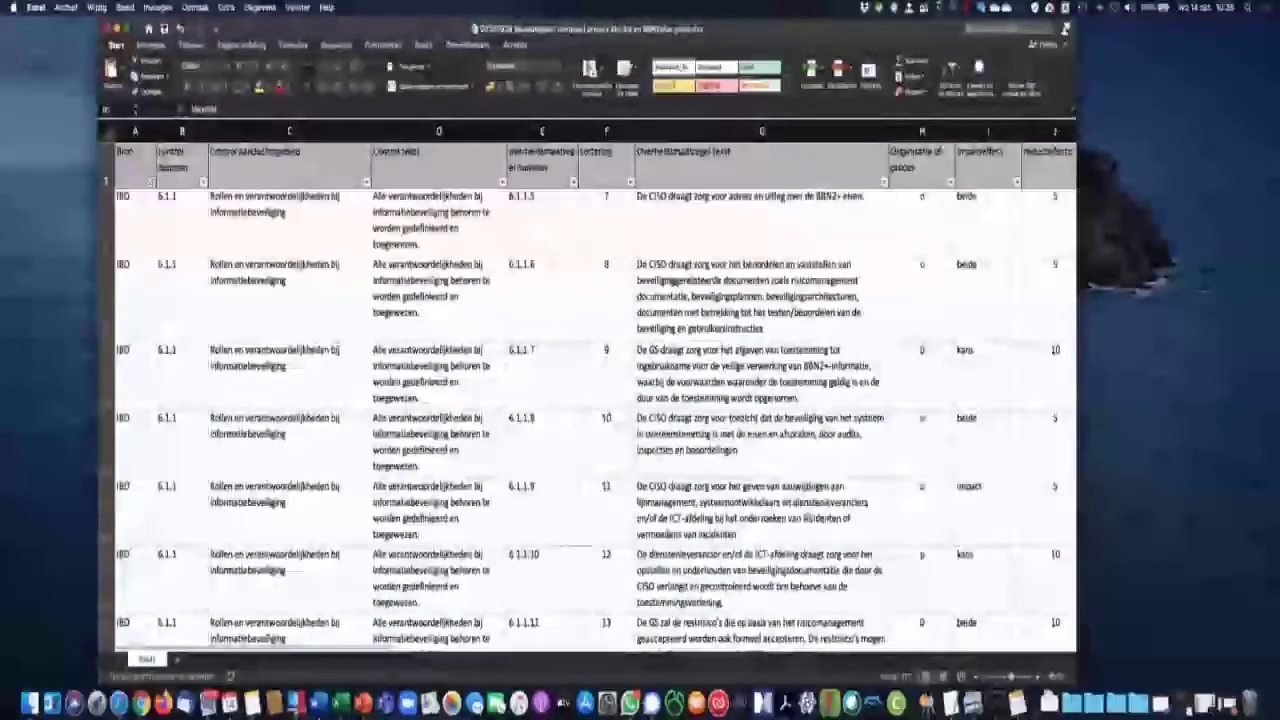
scroll(911, 434, "right", 1)
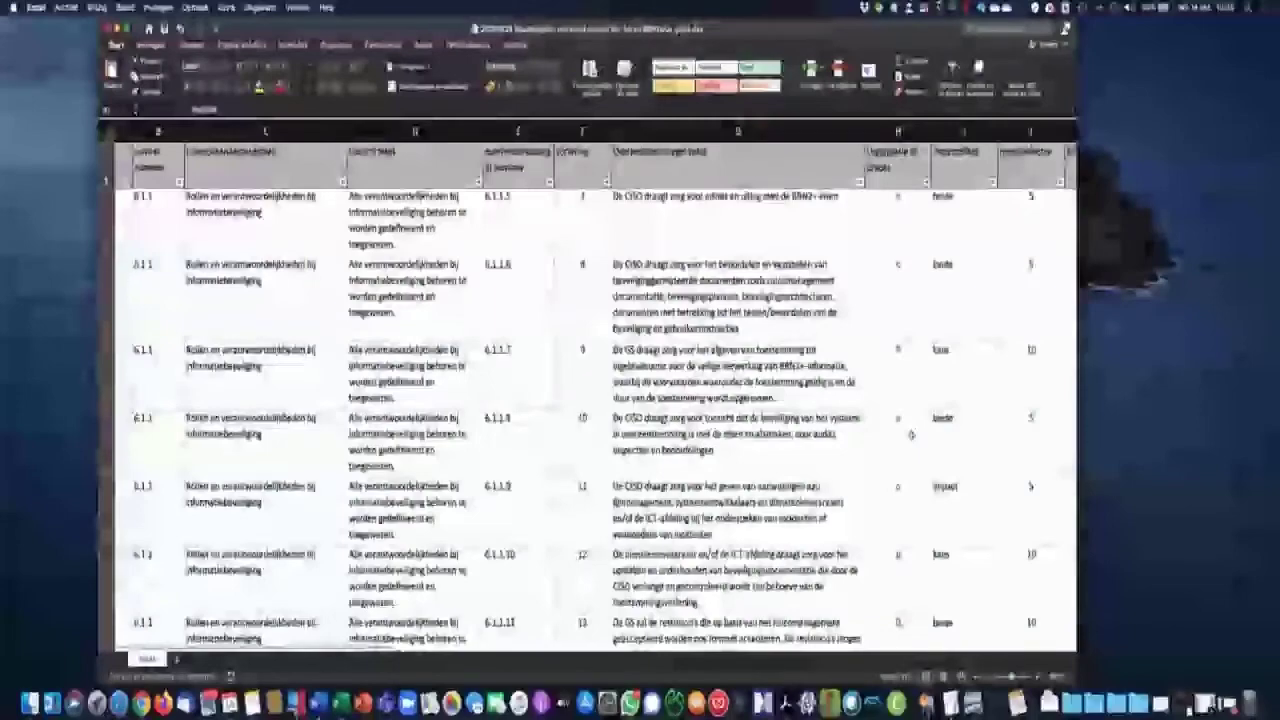
scroll(911, 434, "right", 5)
scroll(800, 380, "left", 5)
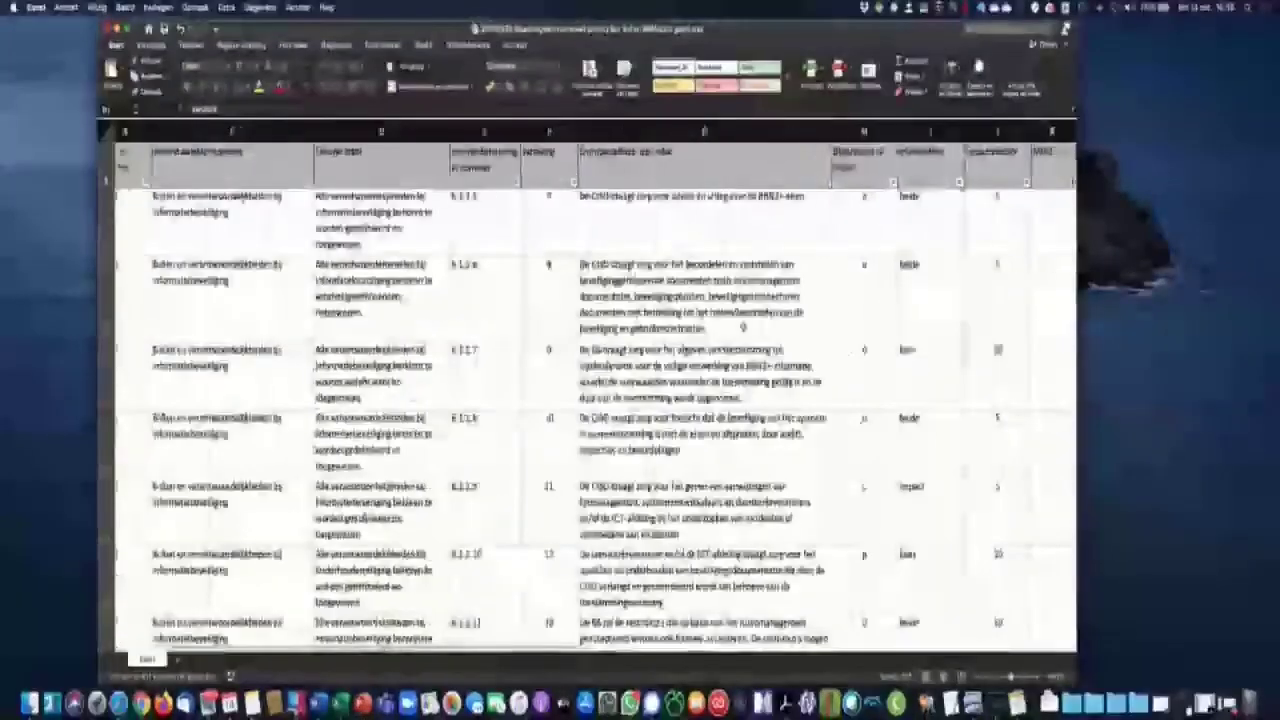
scroll(743, 327, "left", 2)
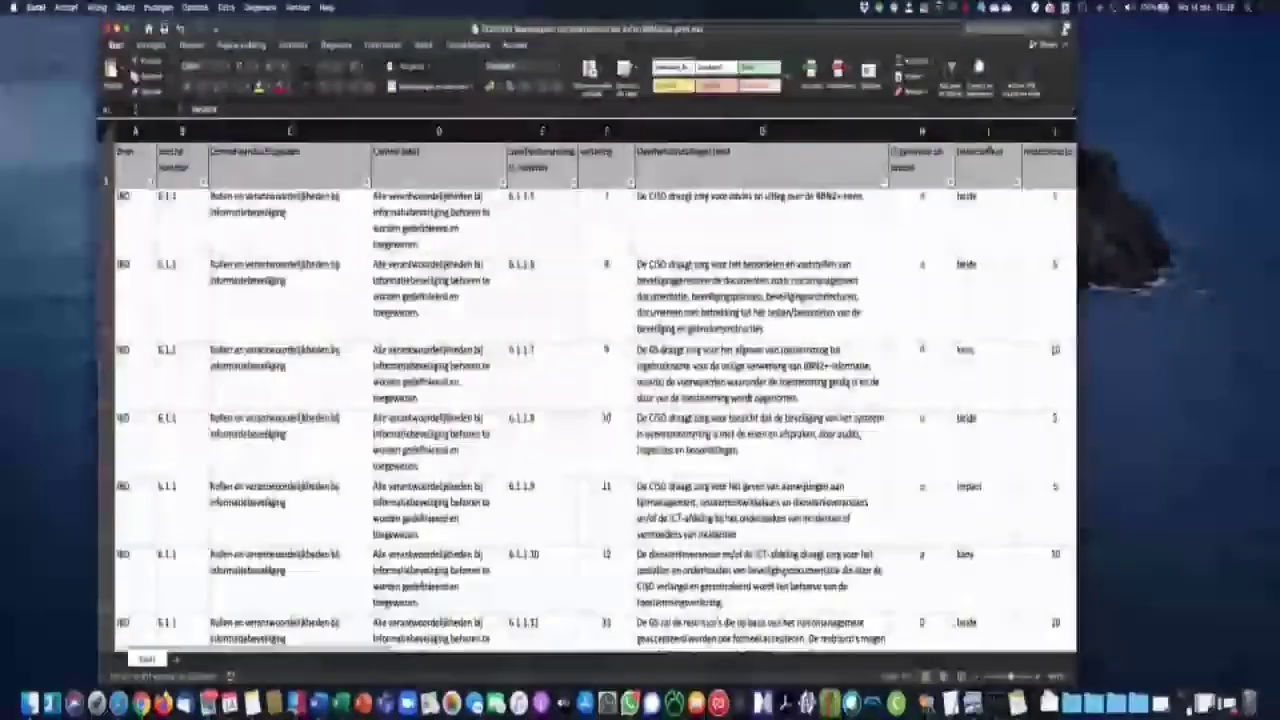
left_click(760, 220)
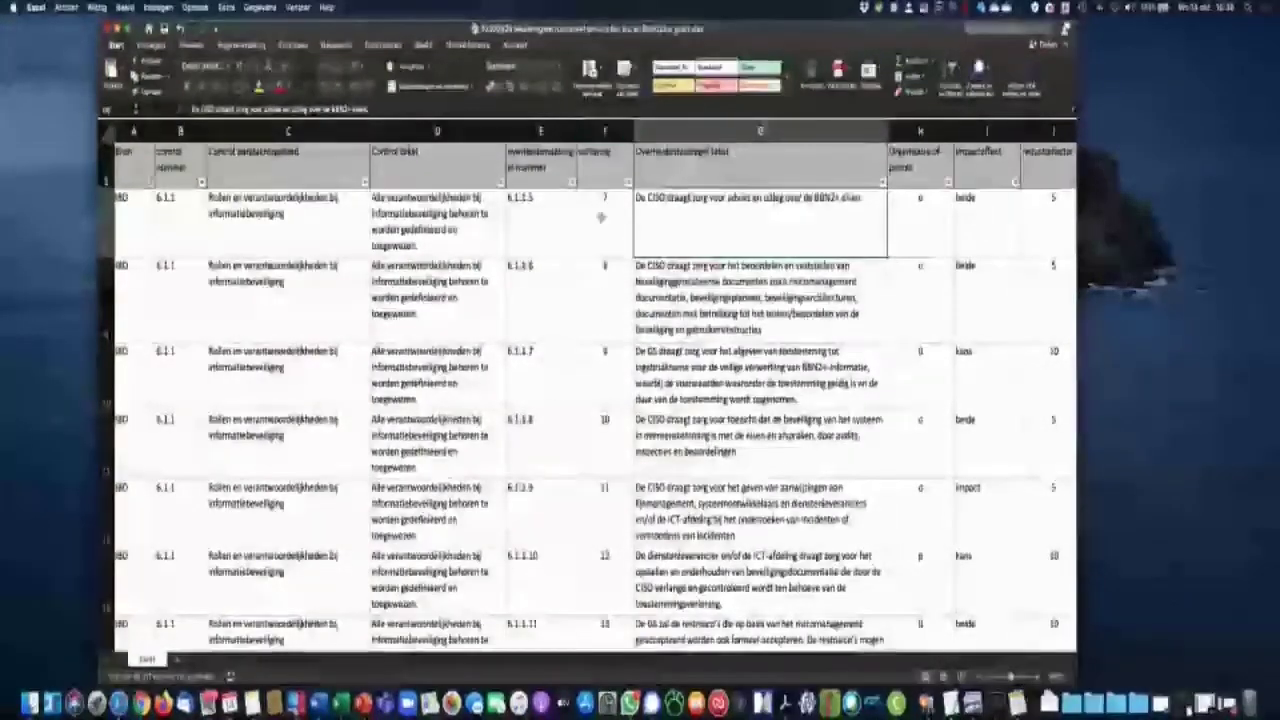
- Review the impact, BBN and Verplicht columns of these IBD measures and look at the available reductiefactor filter values
scroll(538, 380, "down", 1)
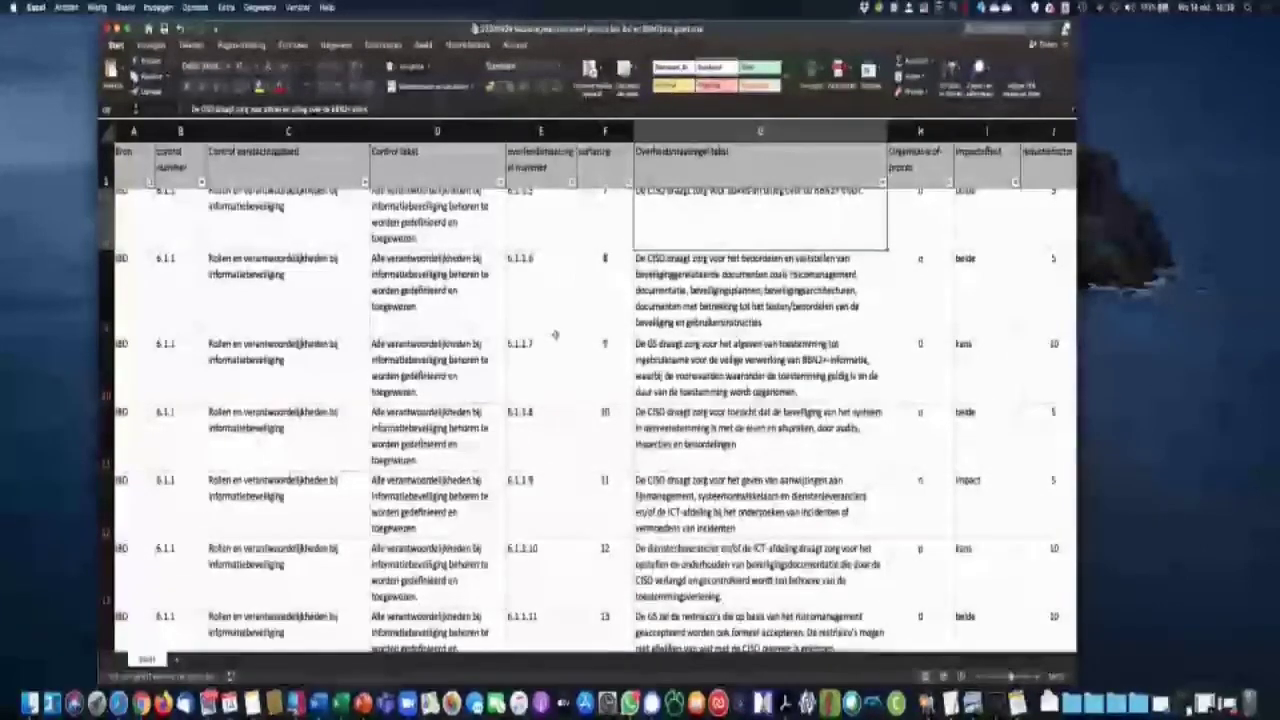
scroll(555, 335, "right", 3)
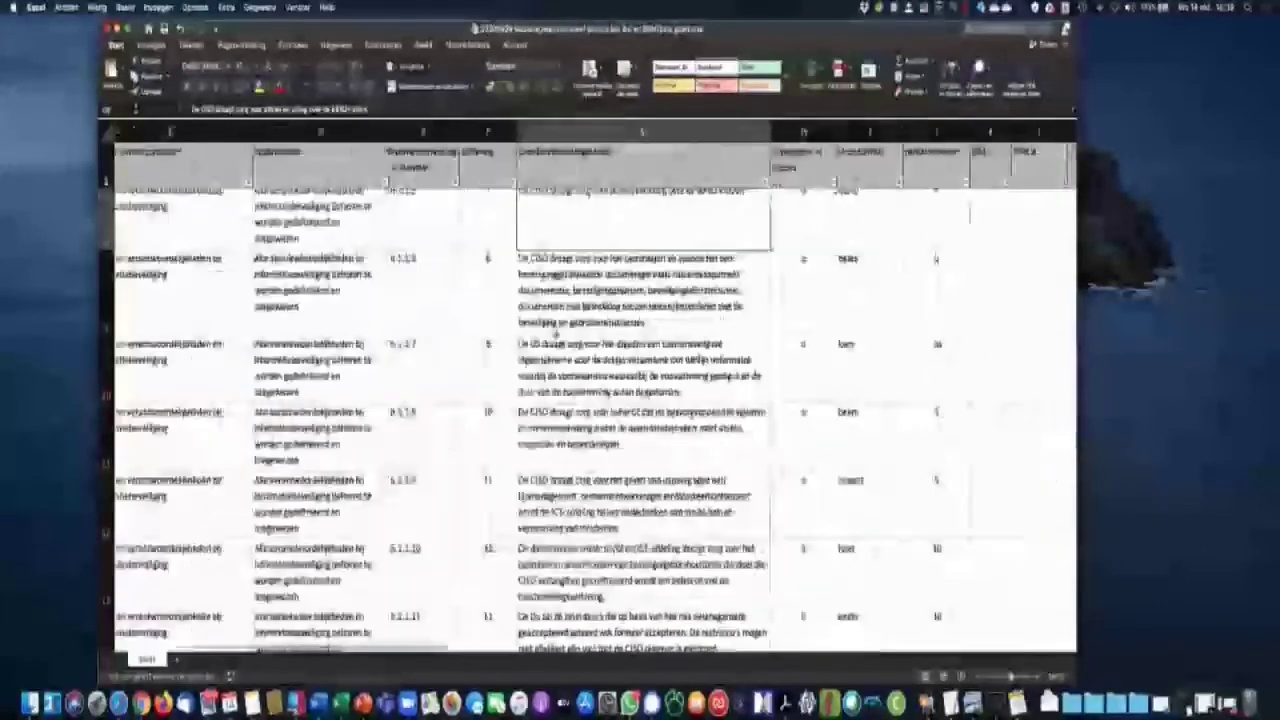
scroll(586, 332, "right", 5)
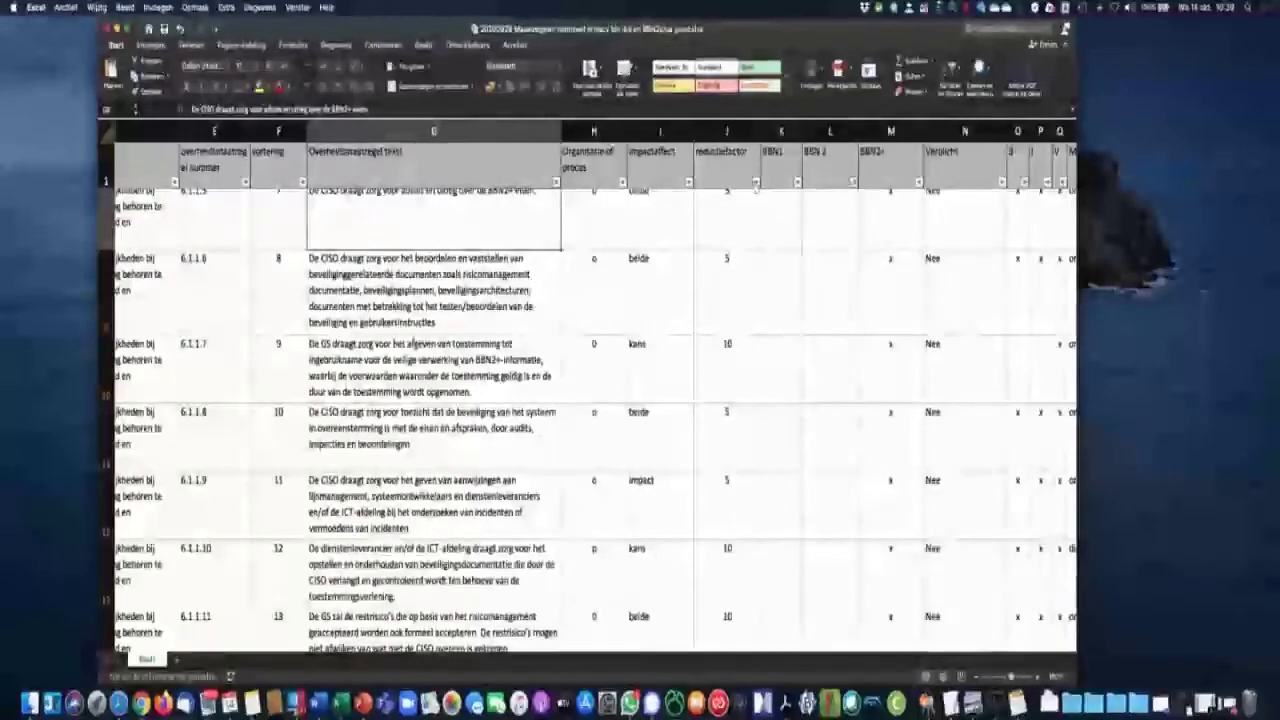
left_click(755, 182)
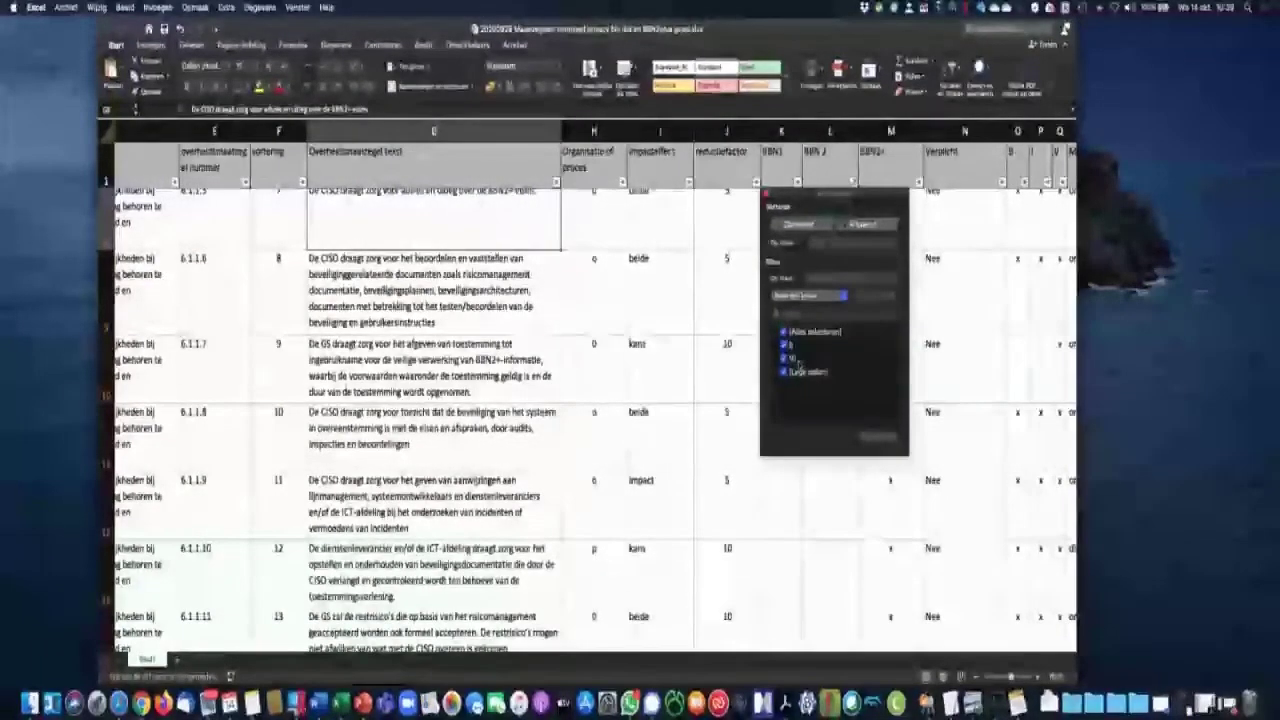
left_click(716, 376)
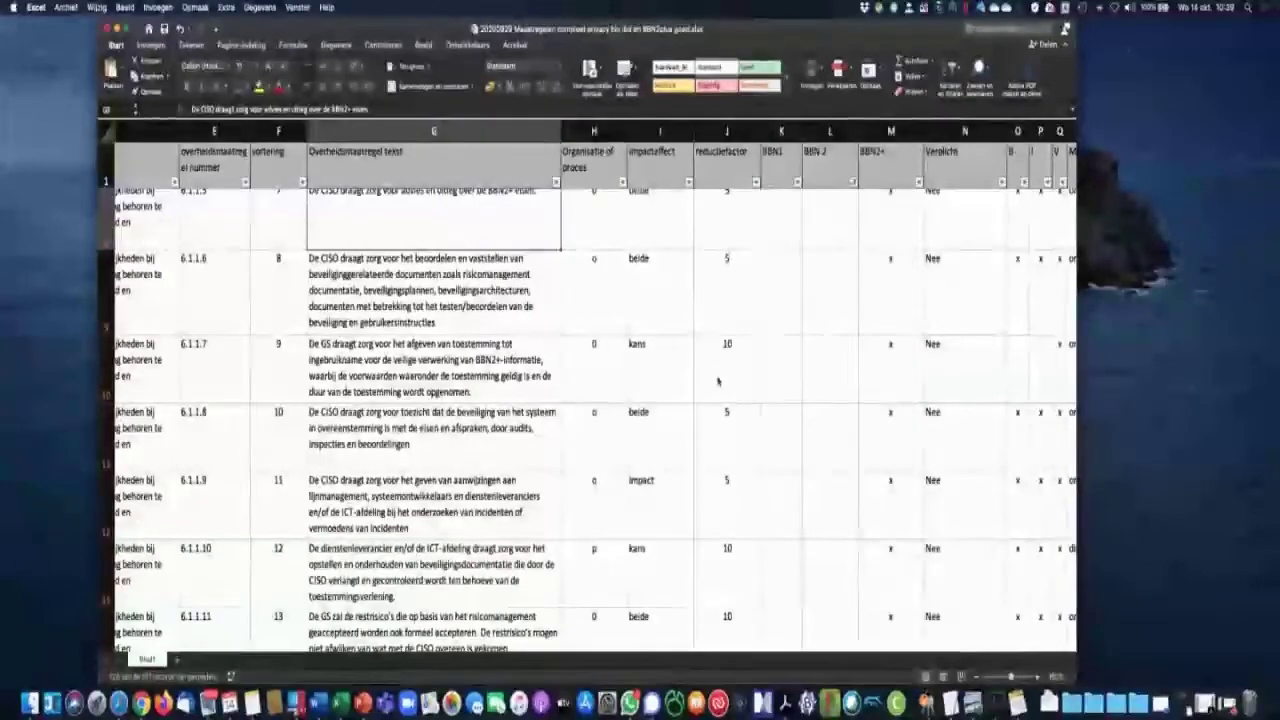
- Filter the Overheidsmaatregel tekst column on the text GS and select the measure text of 6.1.1.6
scroll(726, 258, "up", 1)
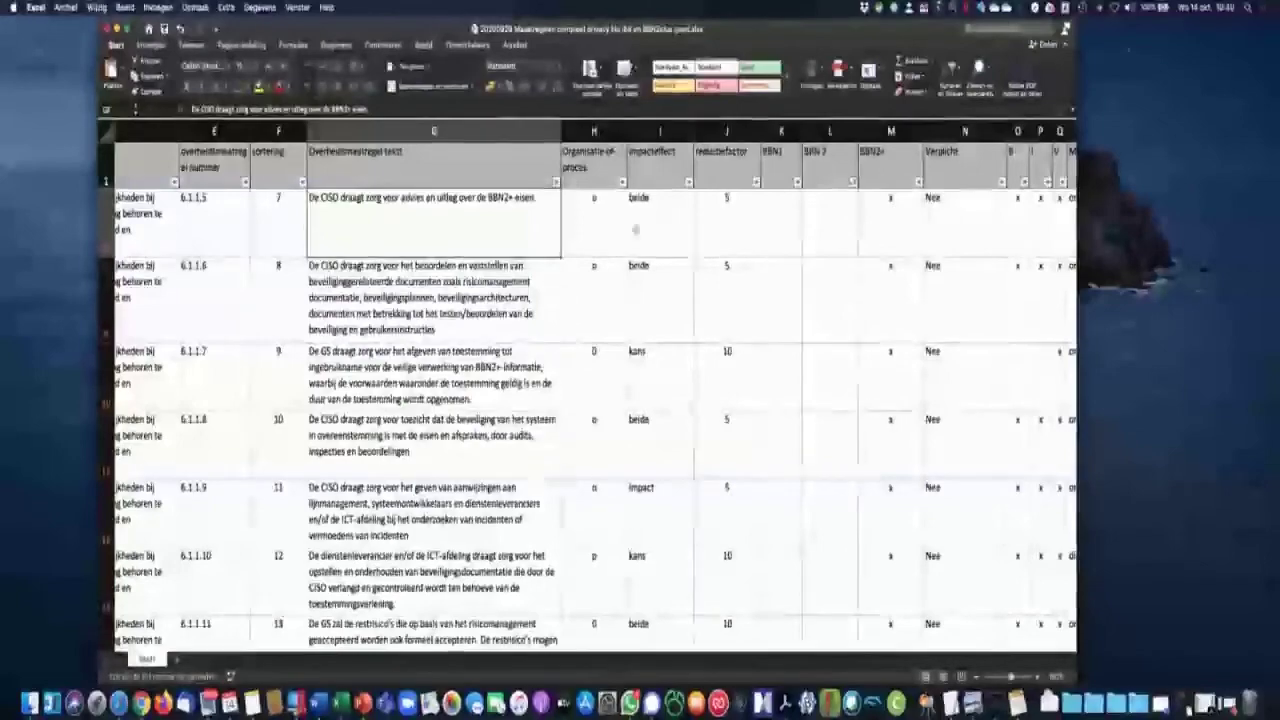
scroll(676, 229, "left", 2)
scroll(411, 267, "left", 4)
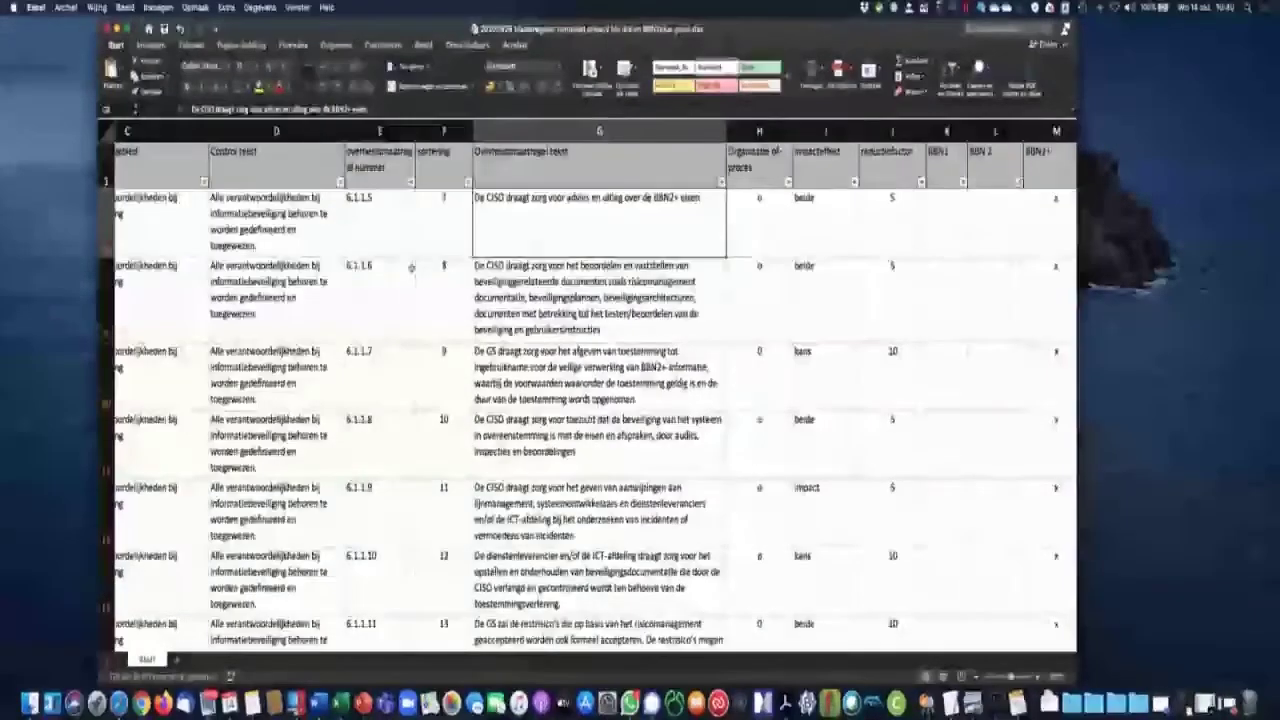
left_click(721, 182)
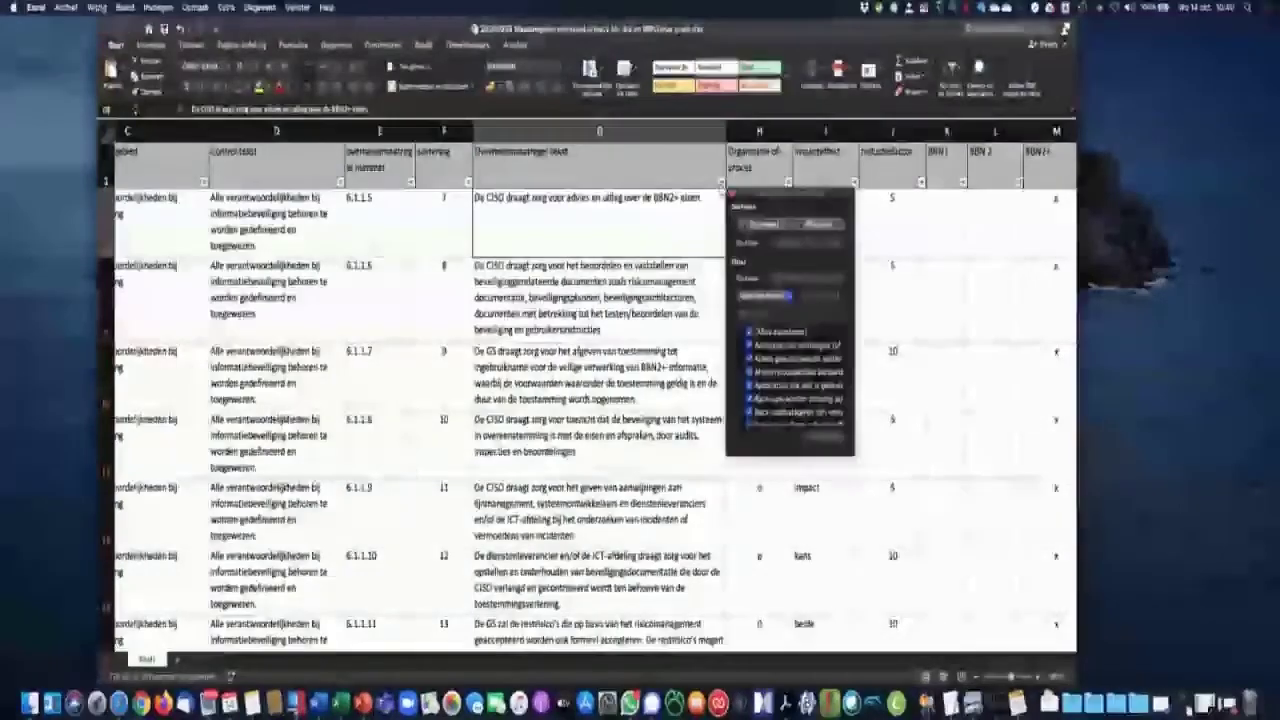
left_click(757, 313)
type("ch")
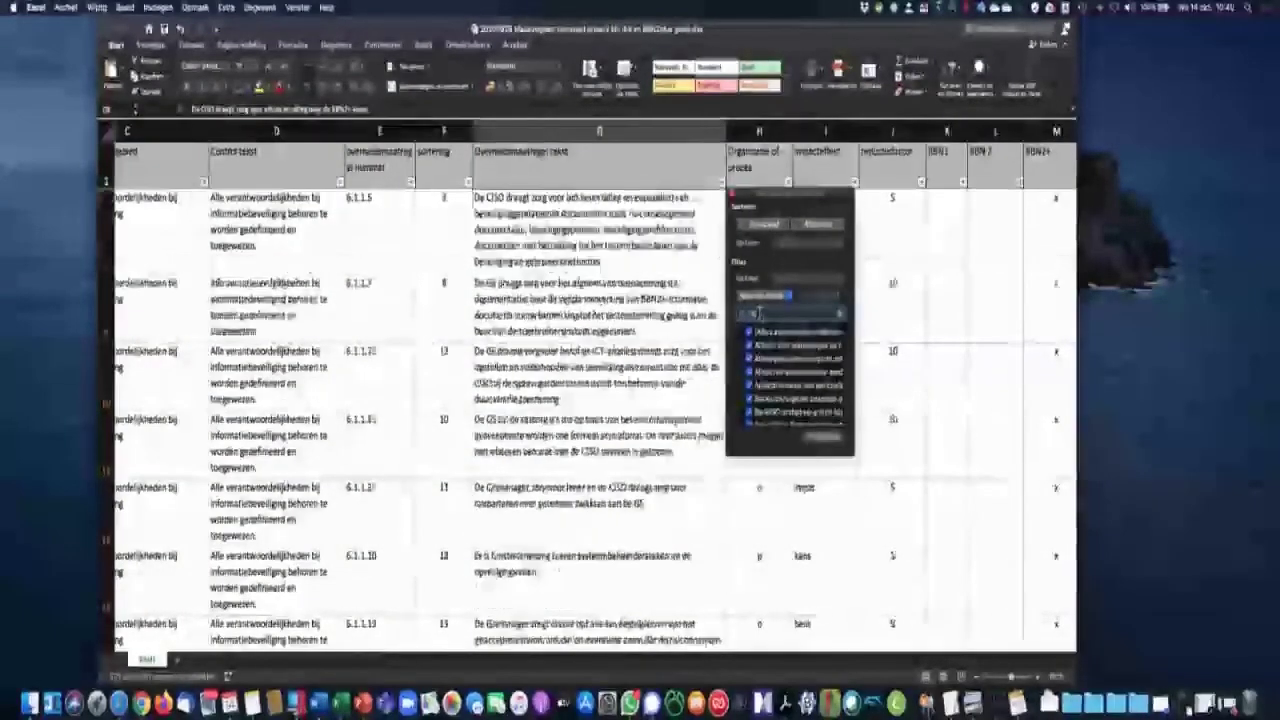
left_click(545, 245)
left_click(545, 245)
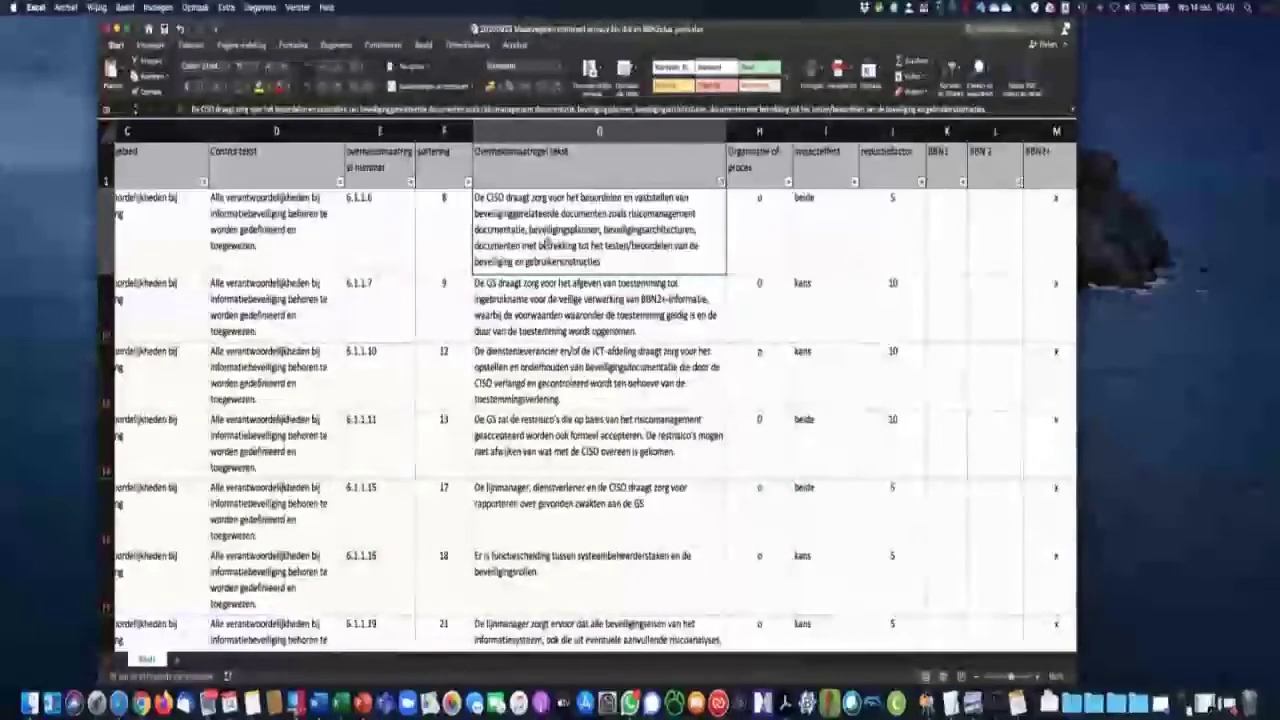
- Read through the measure texts matching GS, starting with 6.1.1.7 and continuing to logging measure 12.4.1.10
left_click(566, 318)
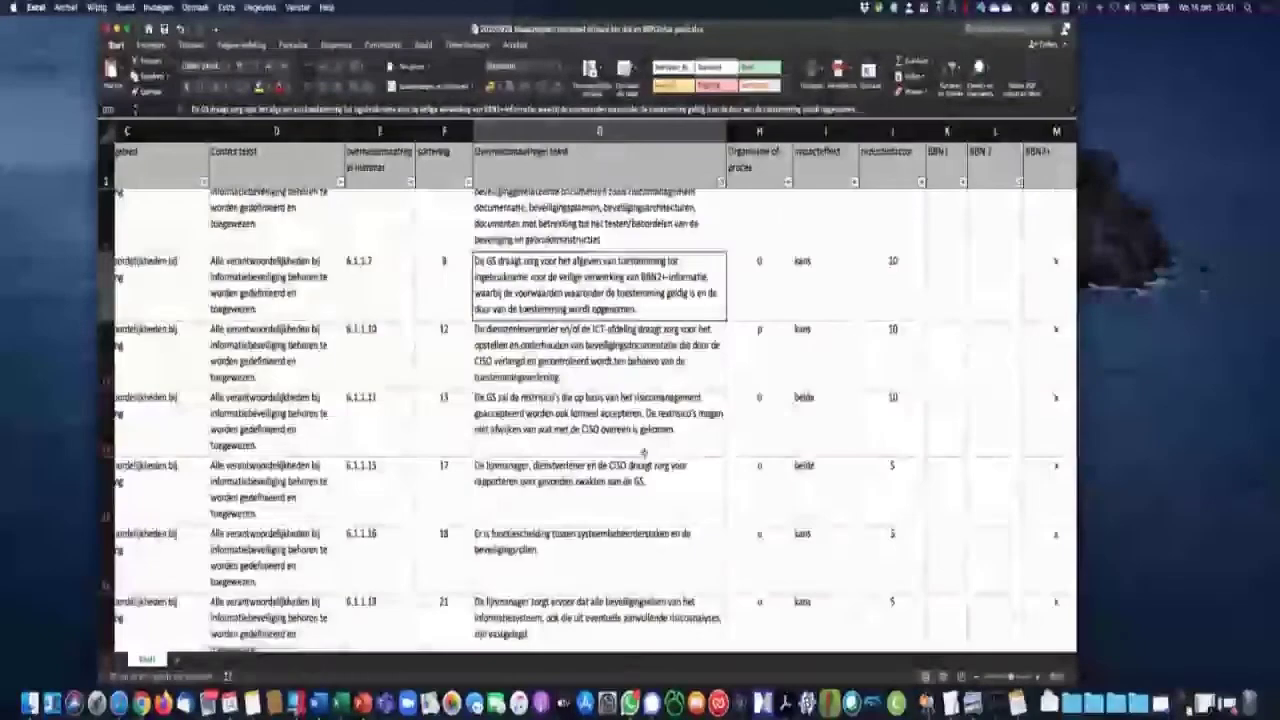
scroll(600, 400, "down", 1)
scroll(631, 325, "down", 5)
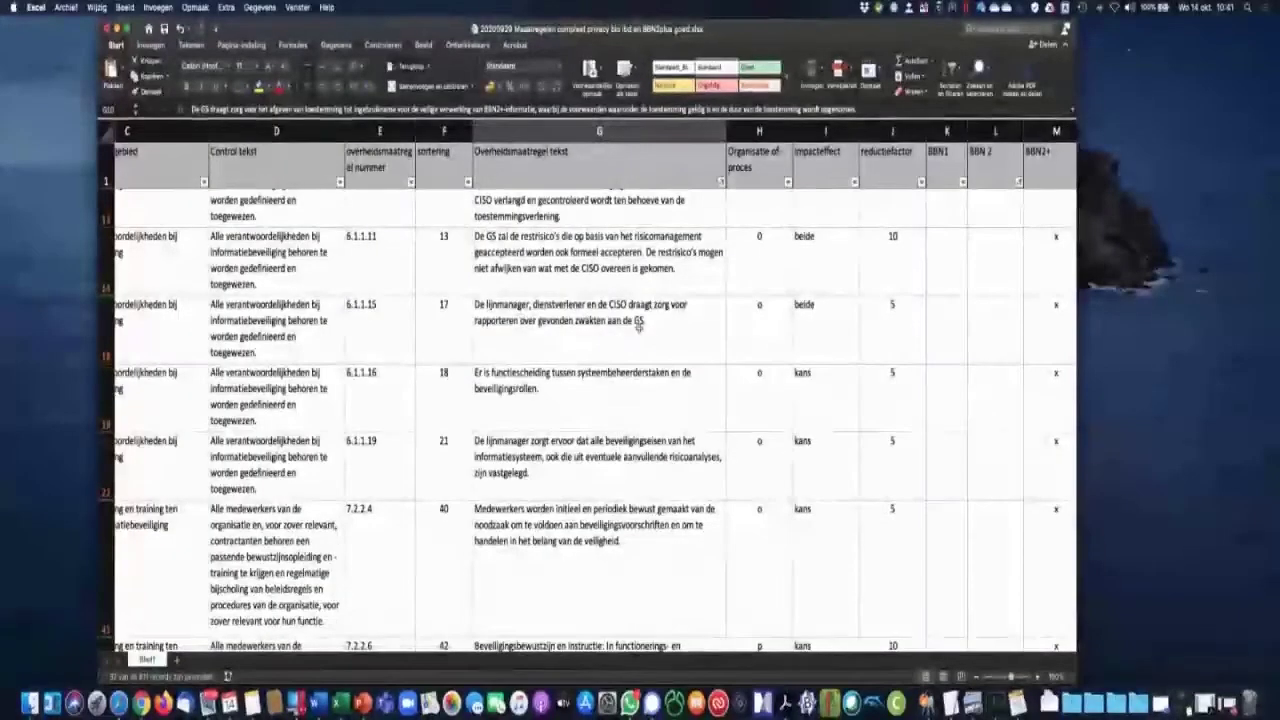
scroll(631, 325, "down", 10)
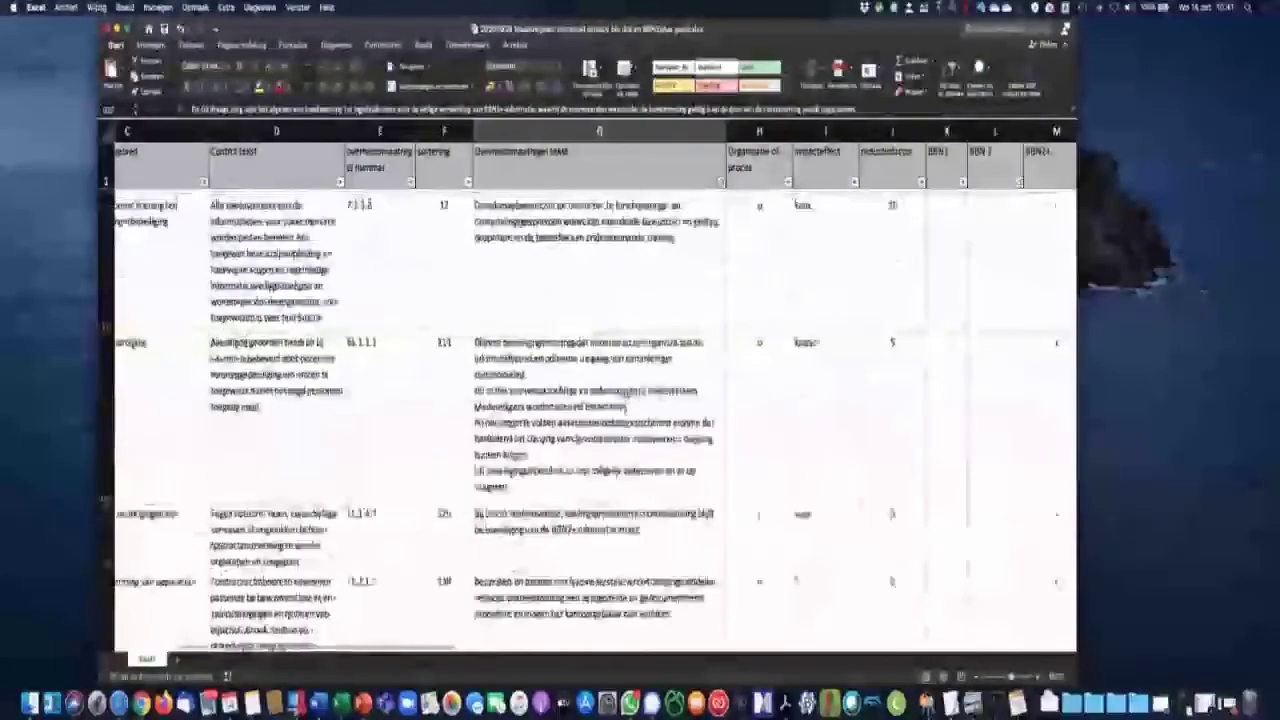
scroll(870, 314, "down", 10)
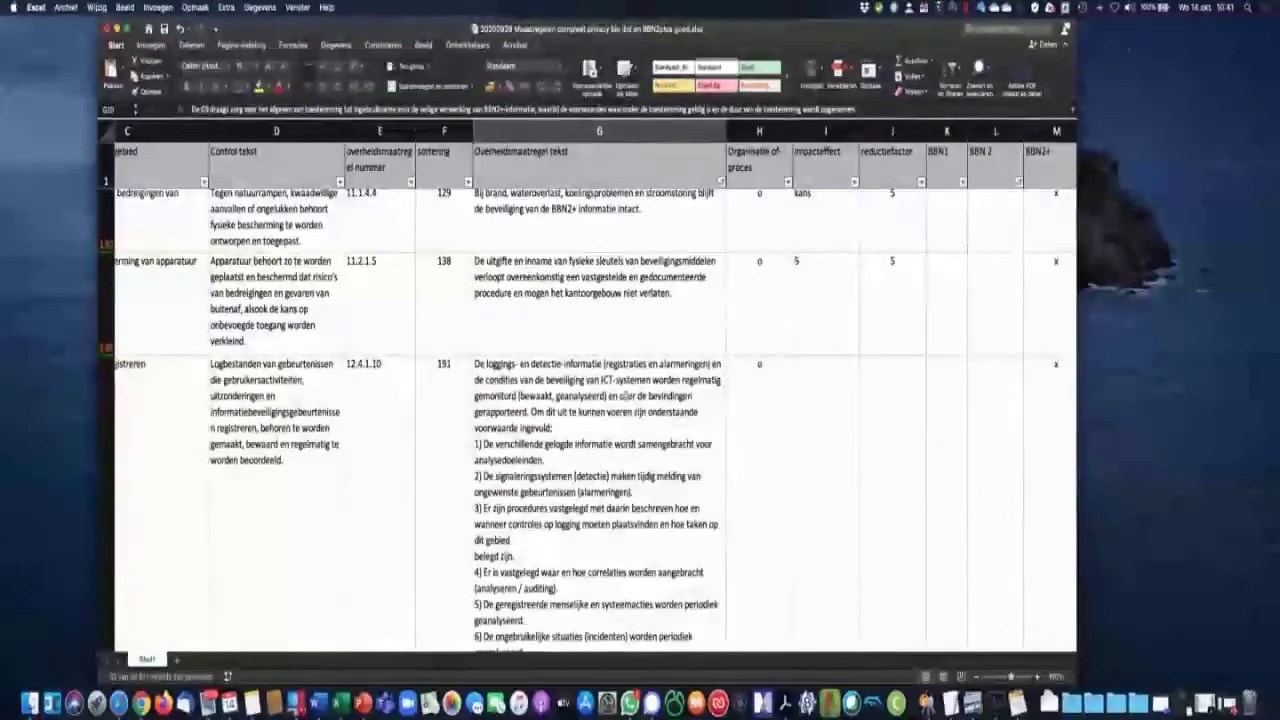
scroll(574, 364, "up", 1)
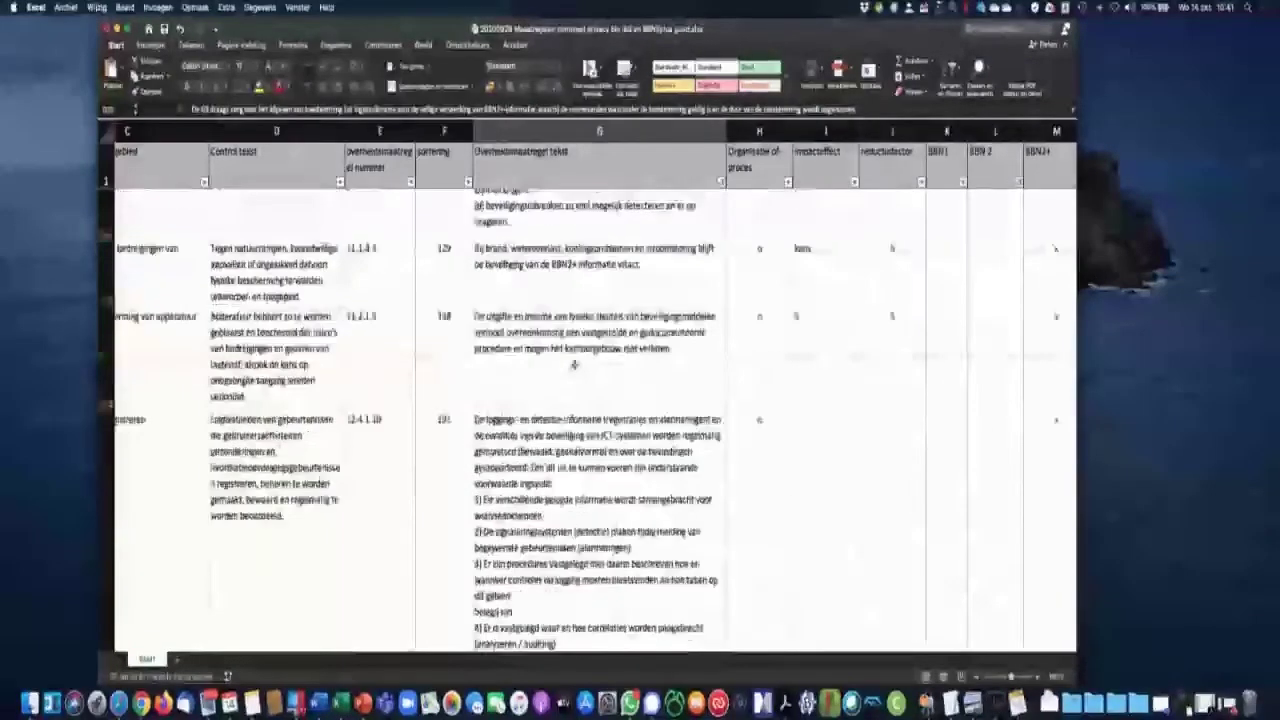
key("Down")
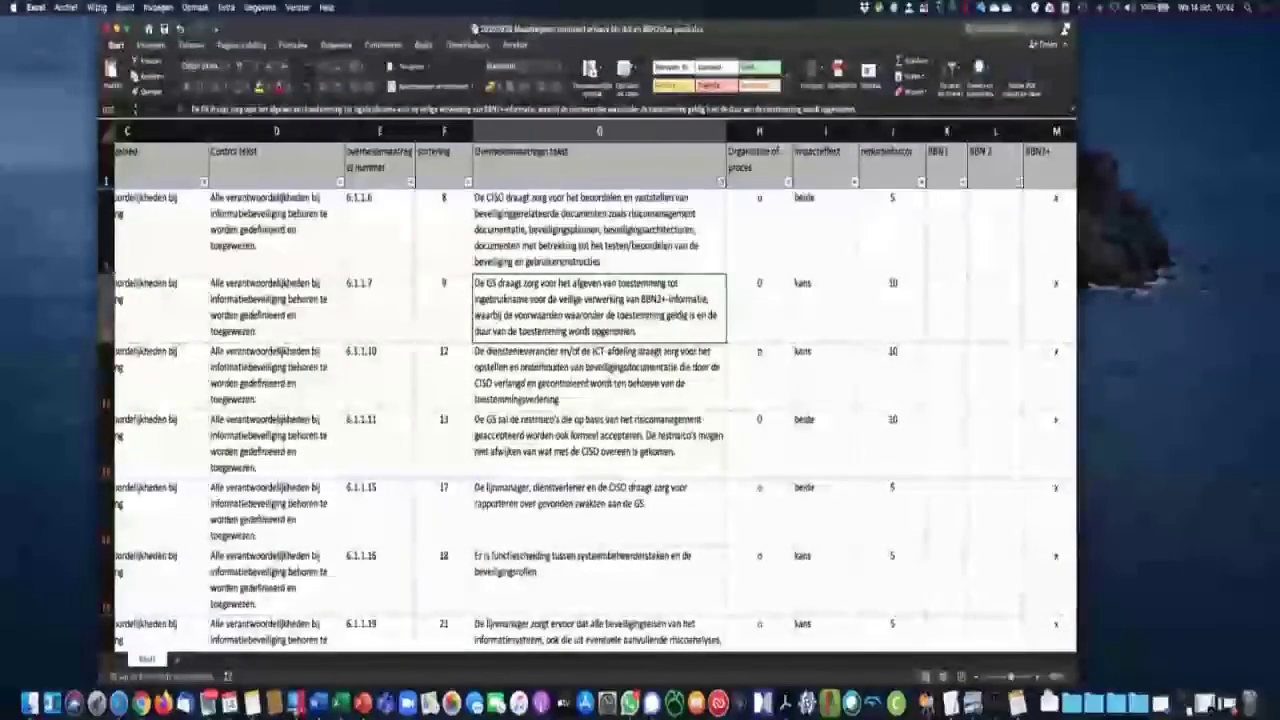
- Check the Bron column filter and clear the text filter on the Overheidsmaatregel tekst column
scroll(435, 366, "left", 2)
scroll(435, 366, "left", 3)
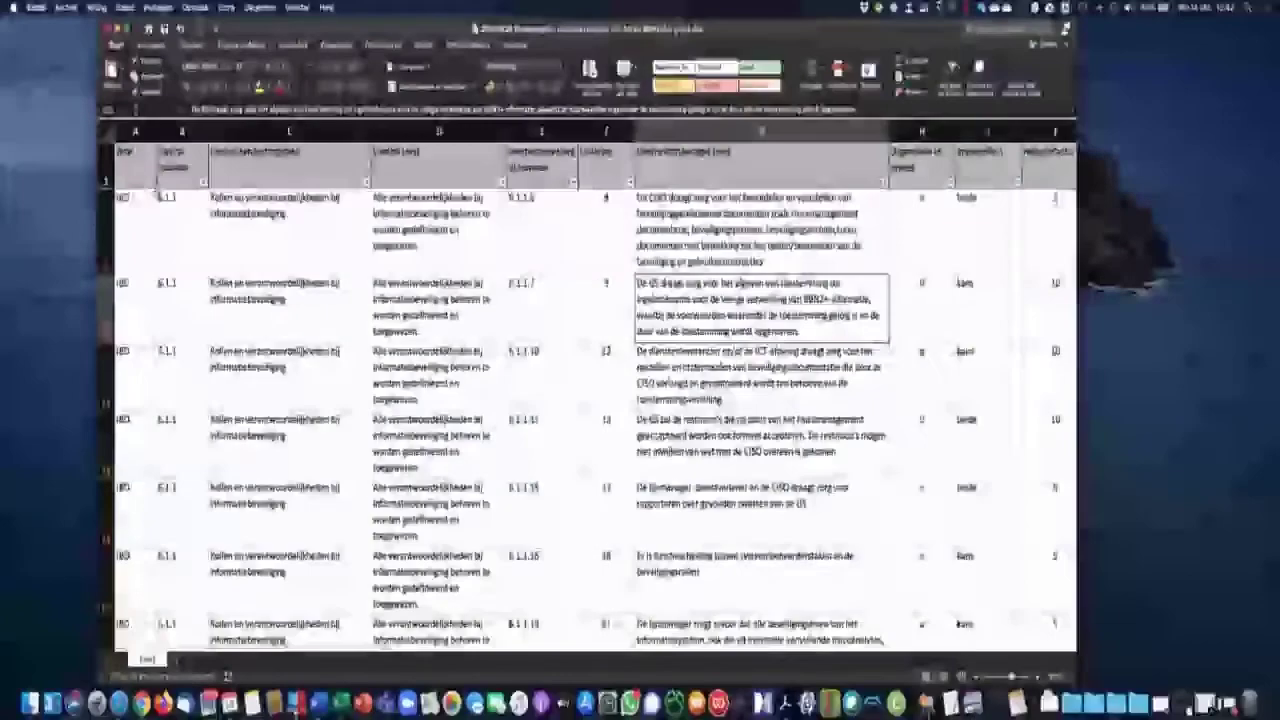
left_click(203, 181)
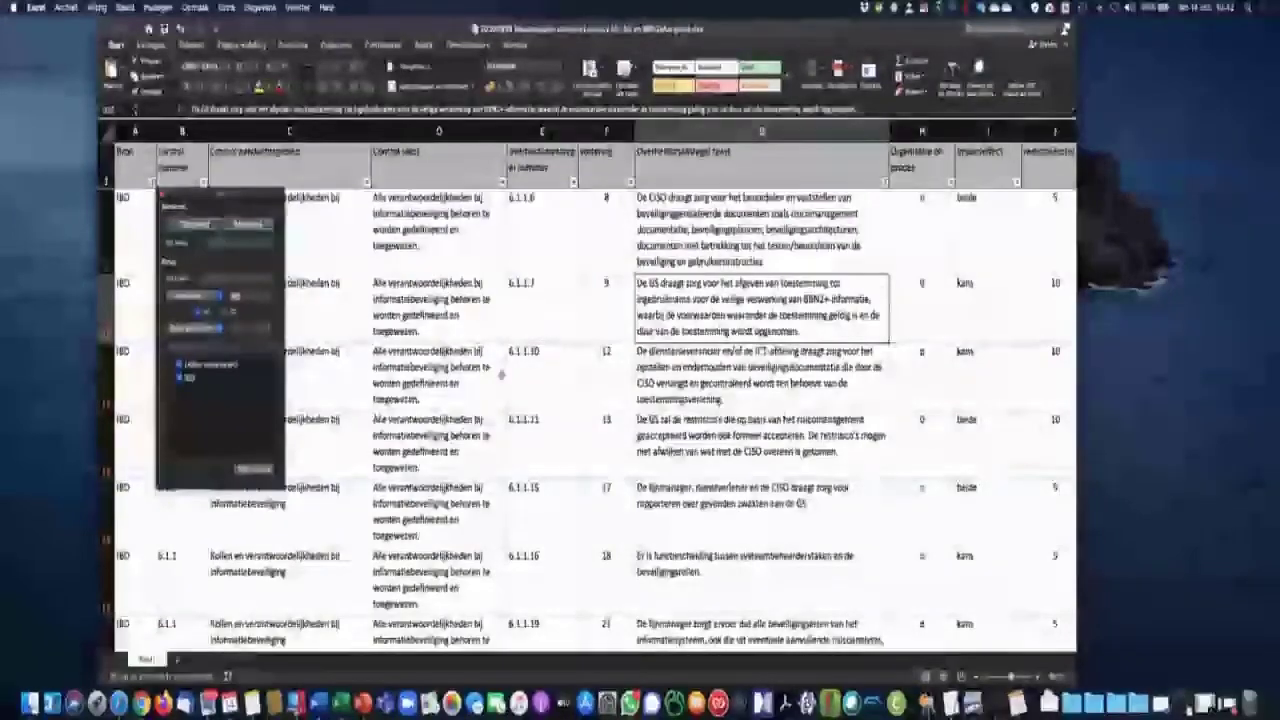
left_click(943, 219)
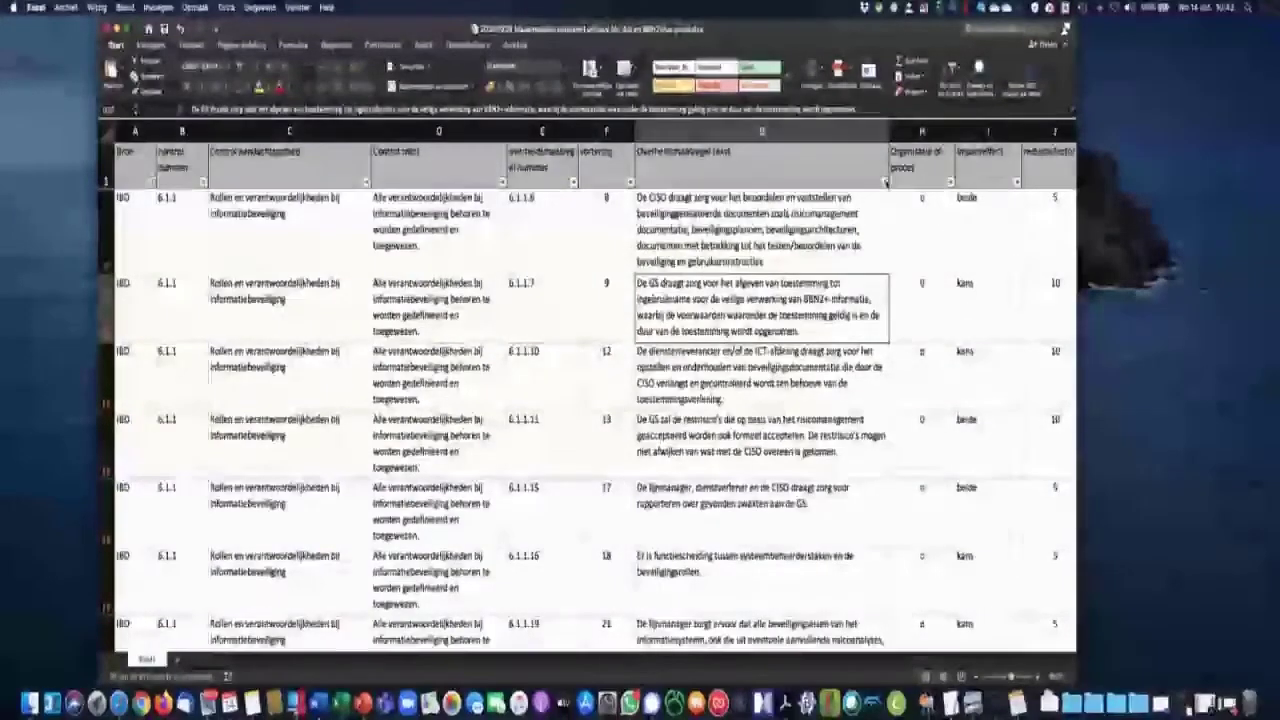
left_click(884, 181)
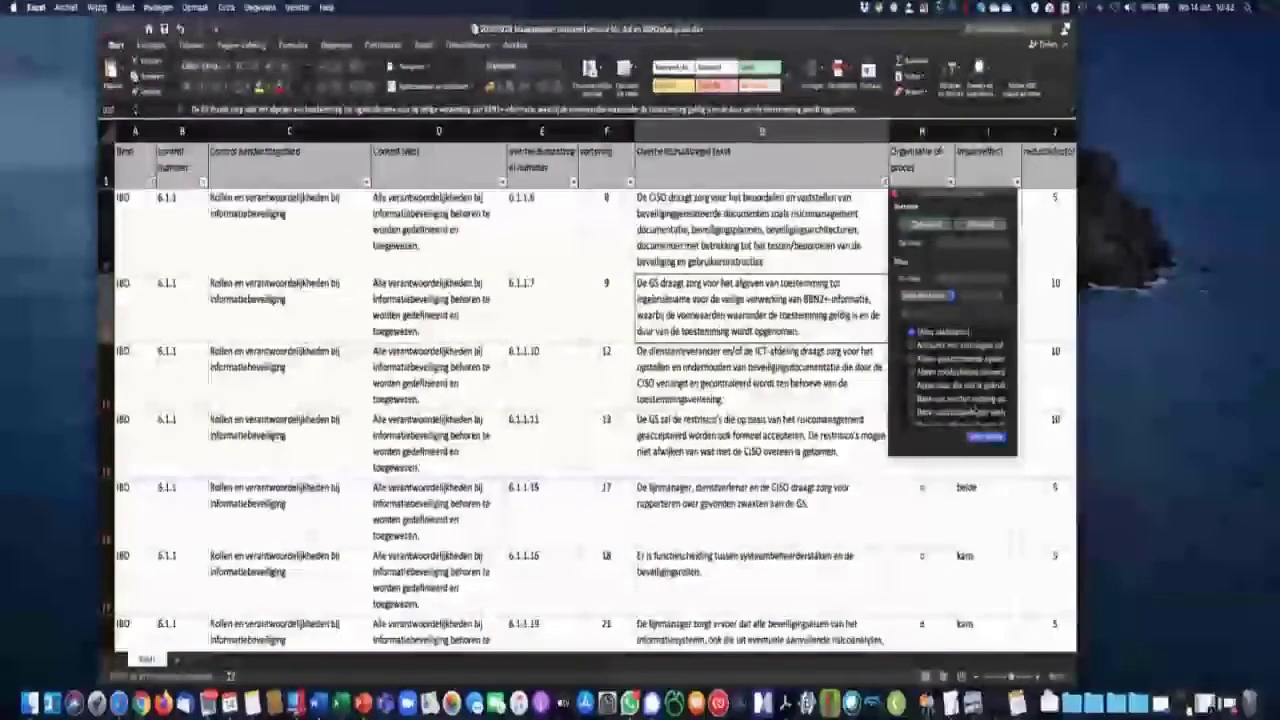
left_click(975, 410)
left_click(824, 353)
- Reset the BBN 2 column filter so that it includes both the x rows and the empty cells
scroll(824, 353, "right", 2)
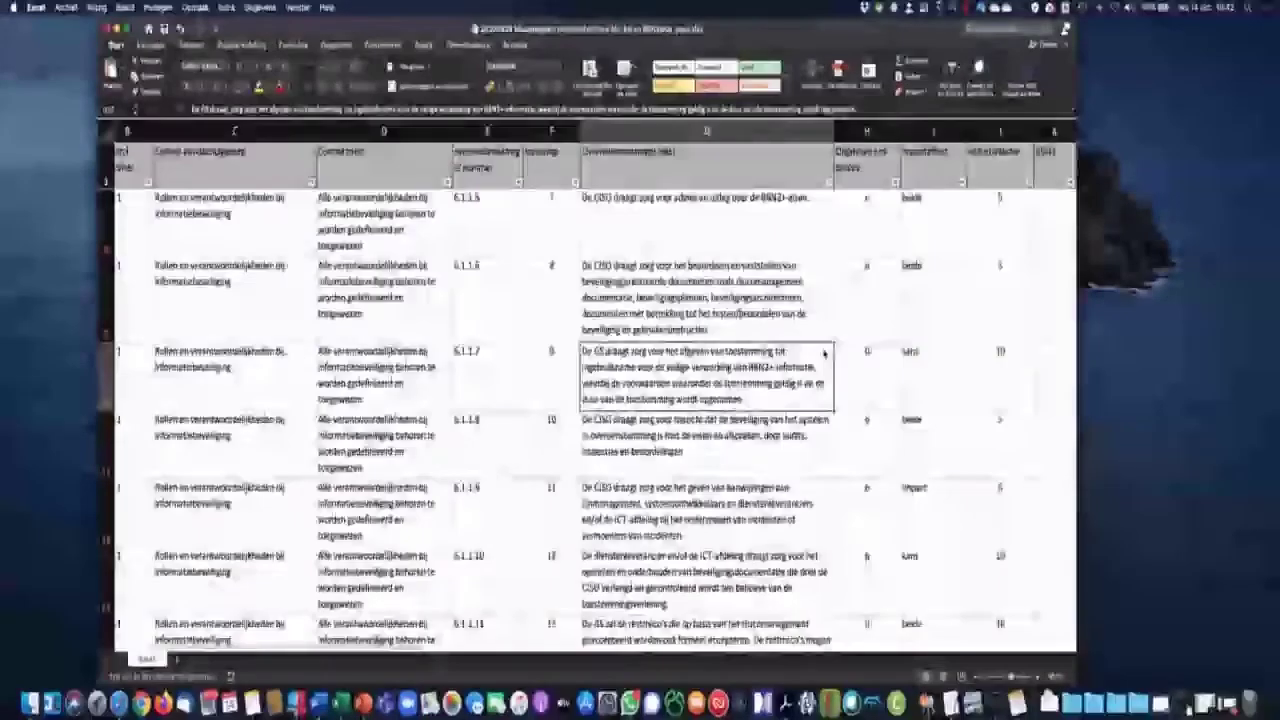
scroll(824, 353, "right", 5)
left_click(632, 181)
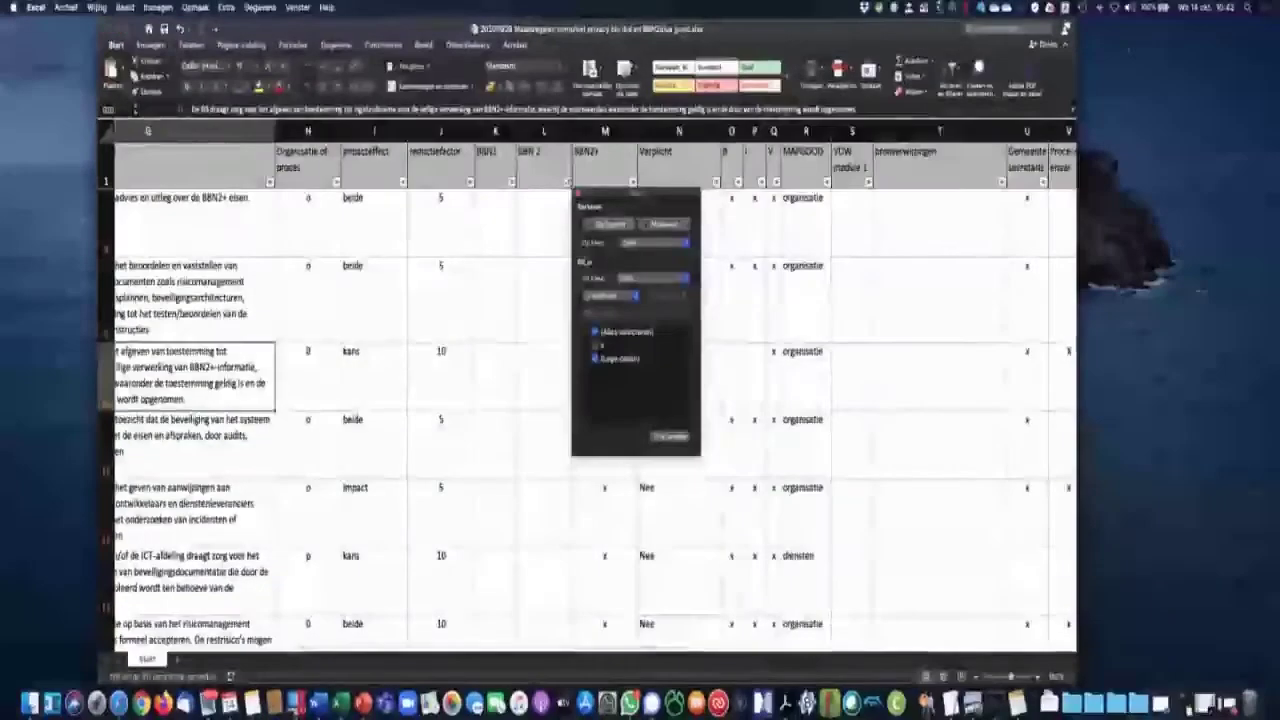
left_click(595, 344)
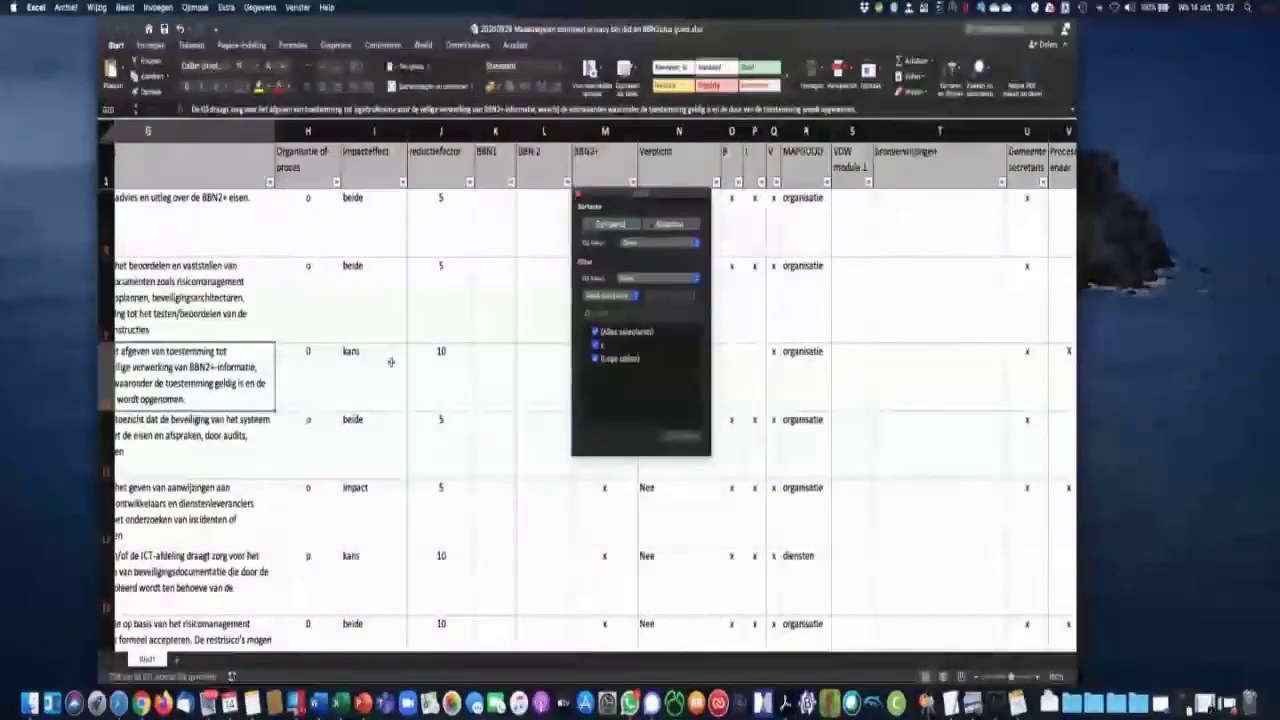
- Filter the Bron column to show only P-Borging 2.0, leaving out BIO 1.04 and IBD
scroll(392, 366, "left", 1)
scroll(392, 366, "left", 6)
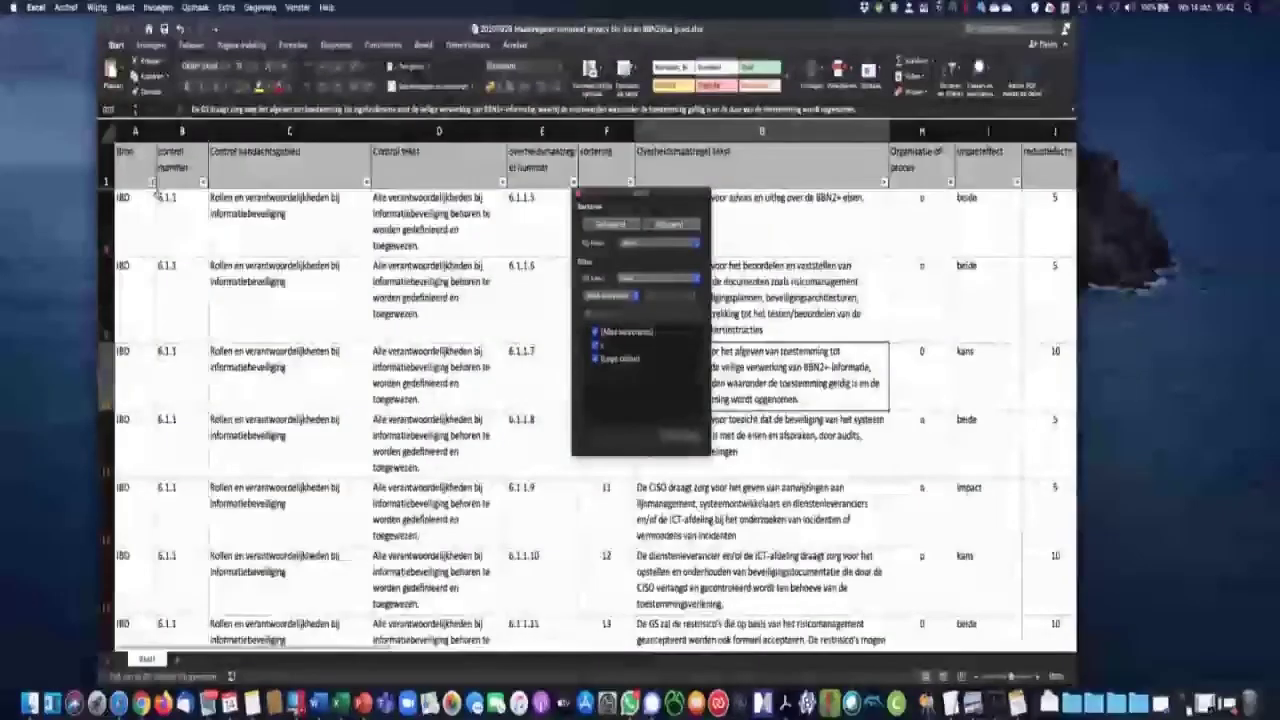
left_click(152, 181)
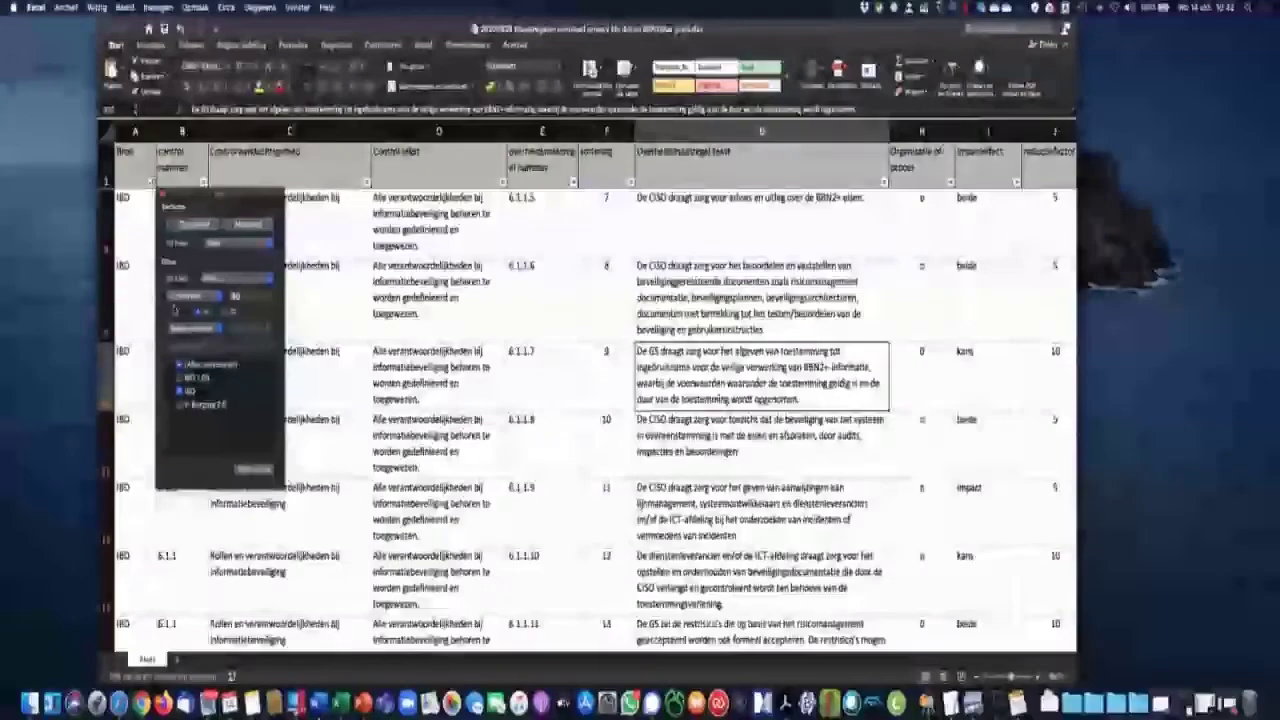
left_click(180, 364)
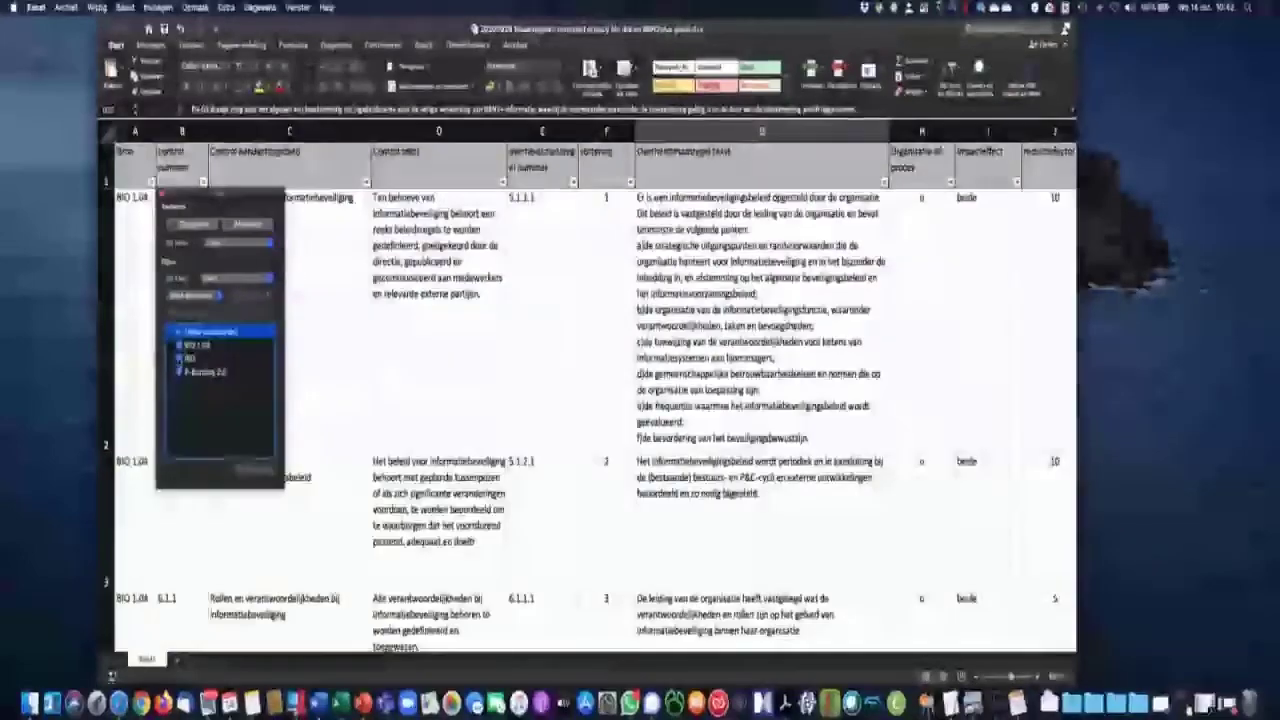
left_click(180, 345)
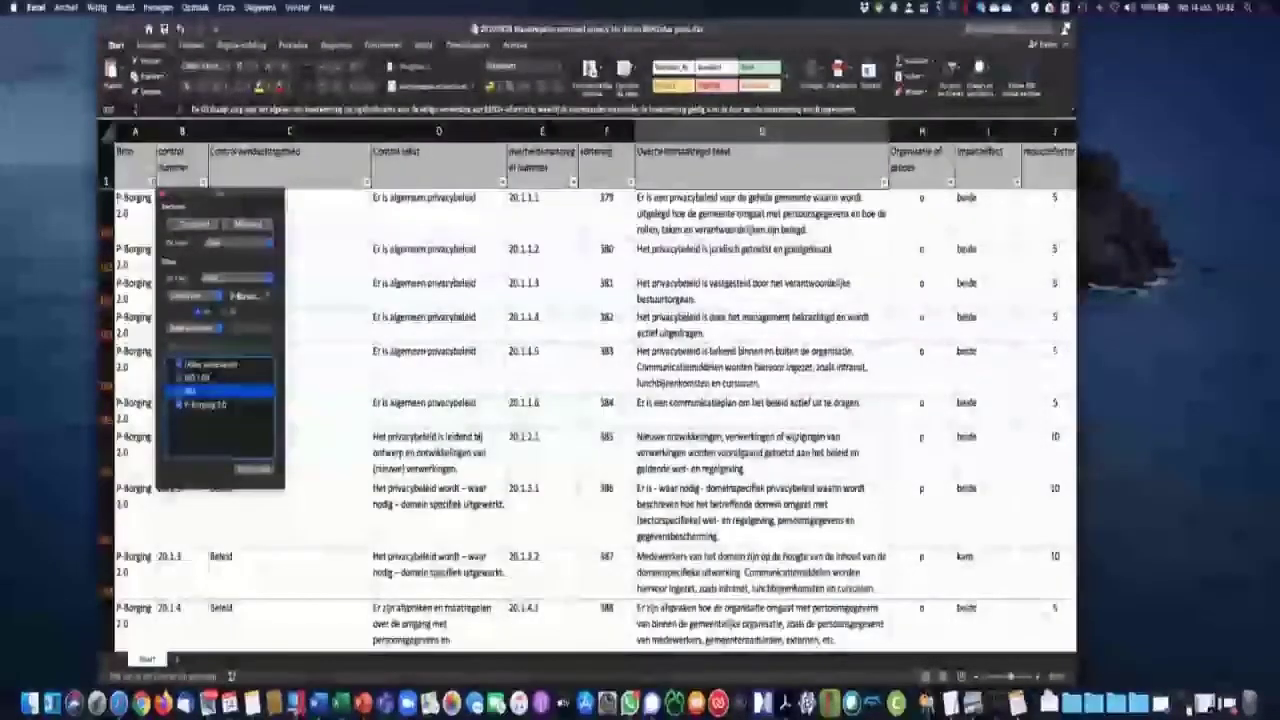
- Look through the P-Borging 2.0 values in the Control tekst column filter, enlarging the filter window so the texts can be read
left_click(398, 367)
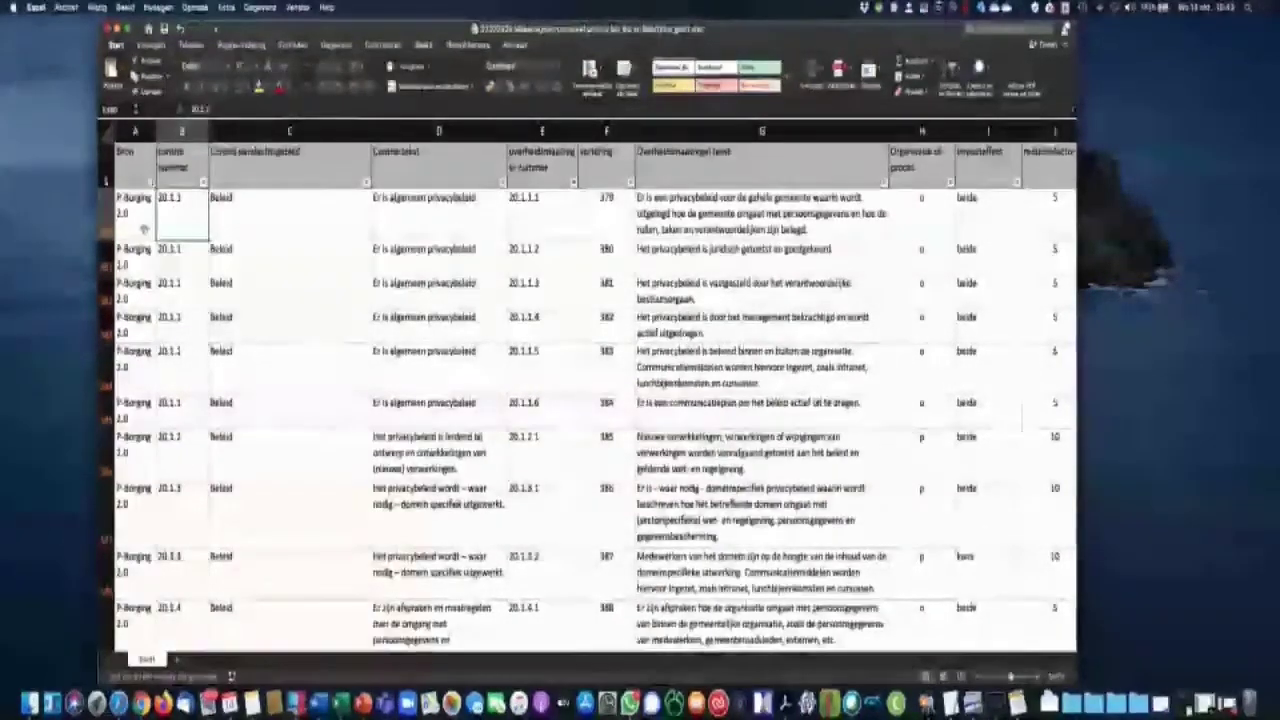
left_click(134, 222)
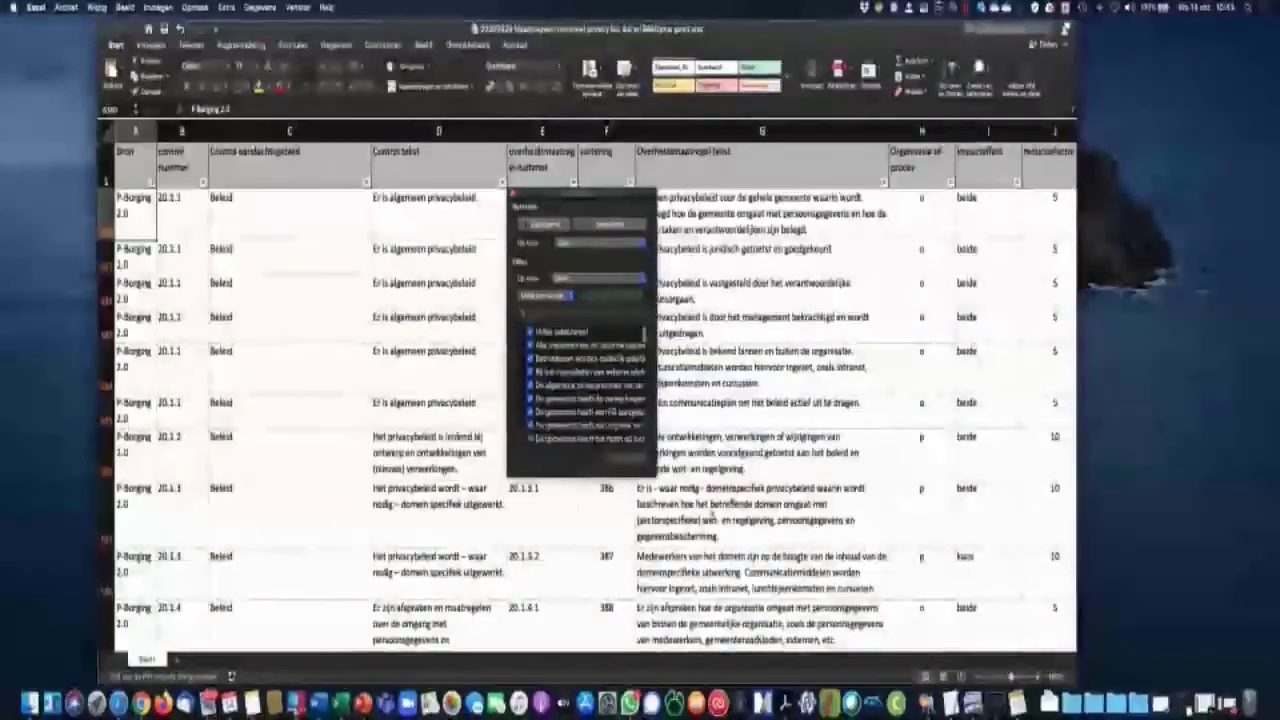
left_click_drag(652, 473, 1003, 631)
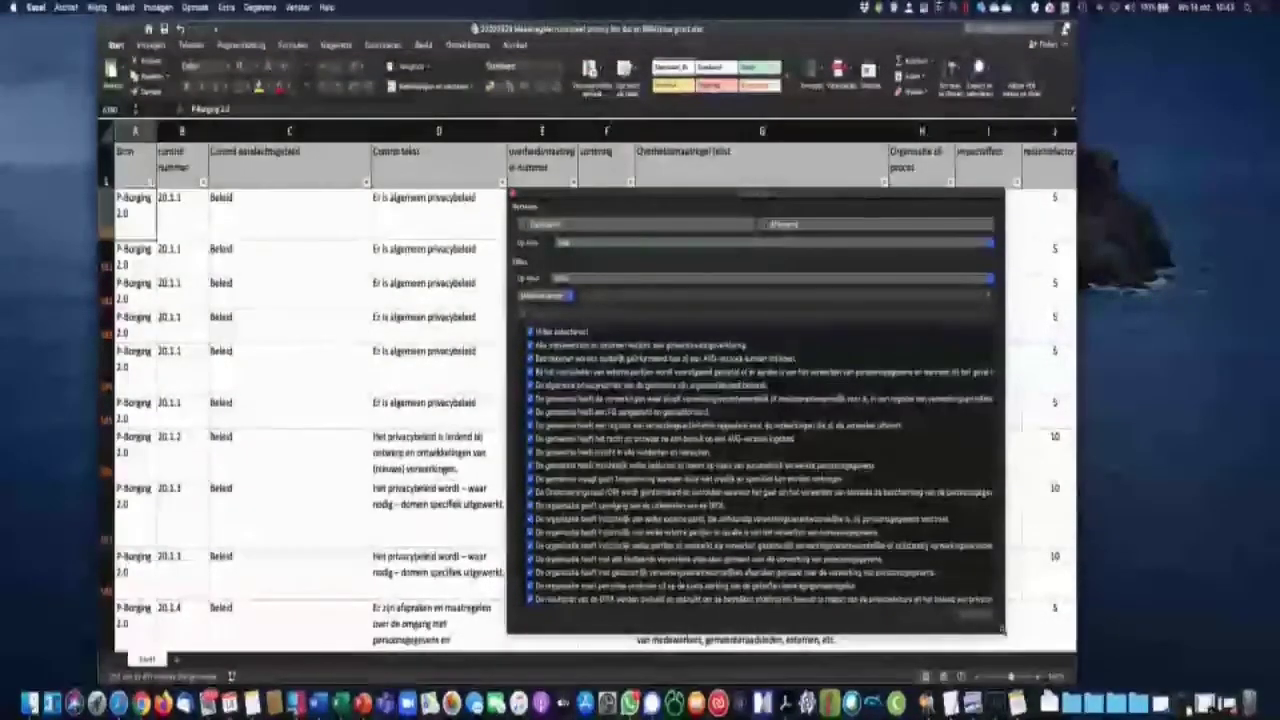
left_click(461, 266)
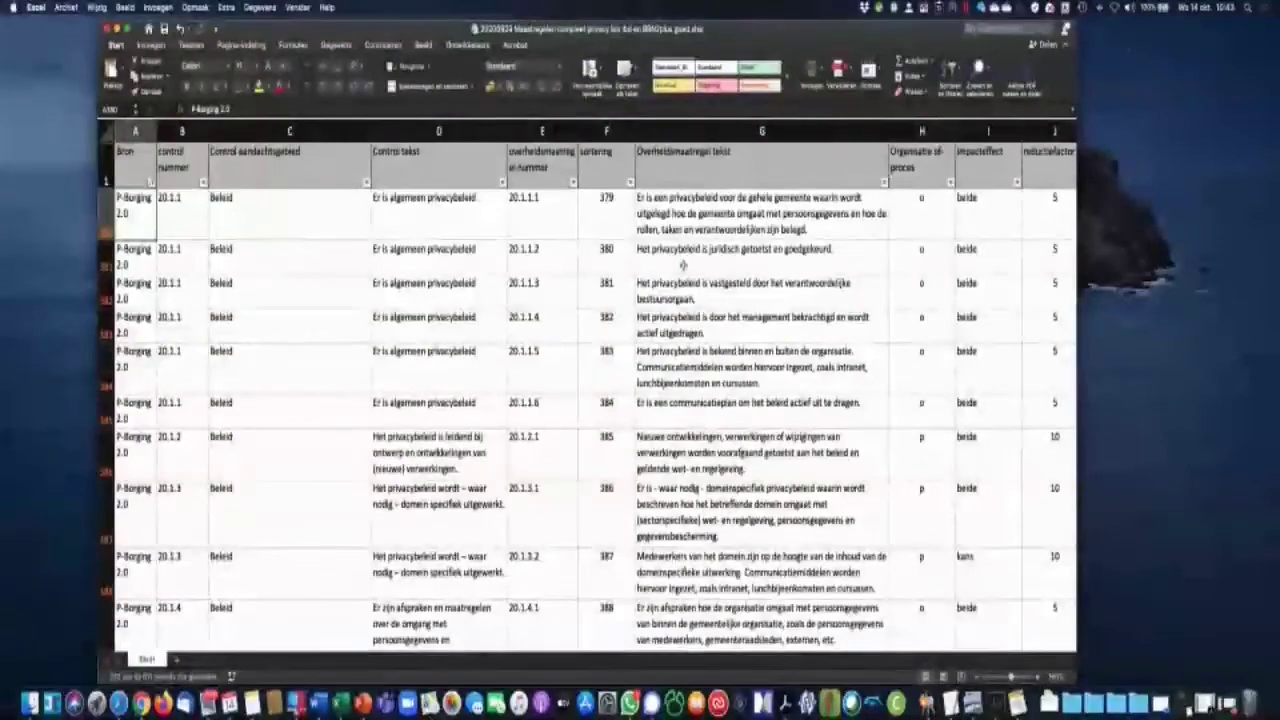
- Examine the remaining columns of the P-Borging 2.0 measures, in particular the bronverwijzingen column with its AVG references
scroll(683, 265, "right", 5)
scroll(703, 293, "right", 2)
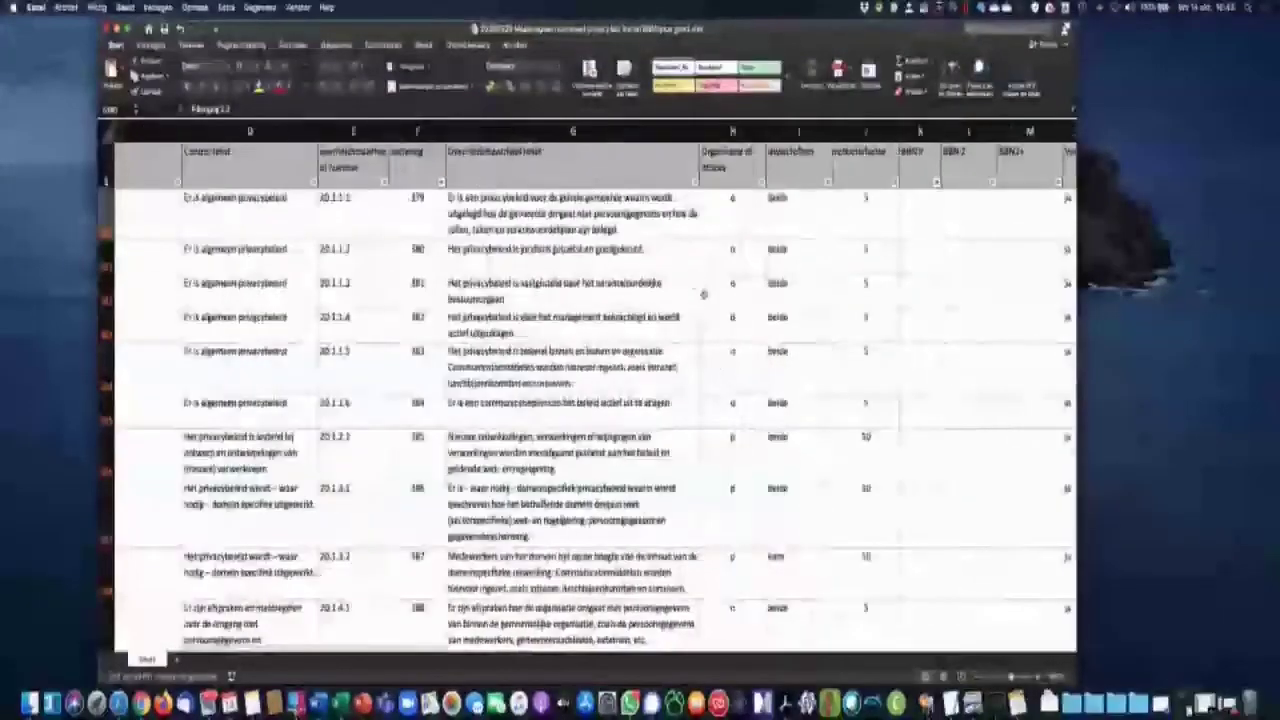
scroll(703, 293, "right", 15)
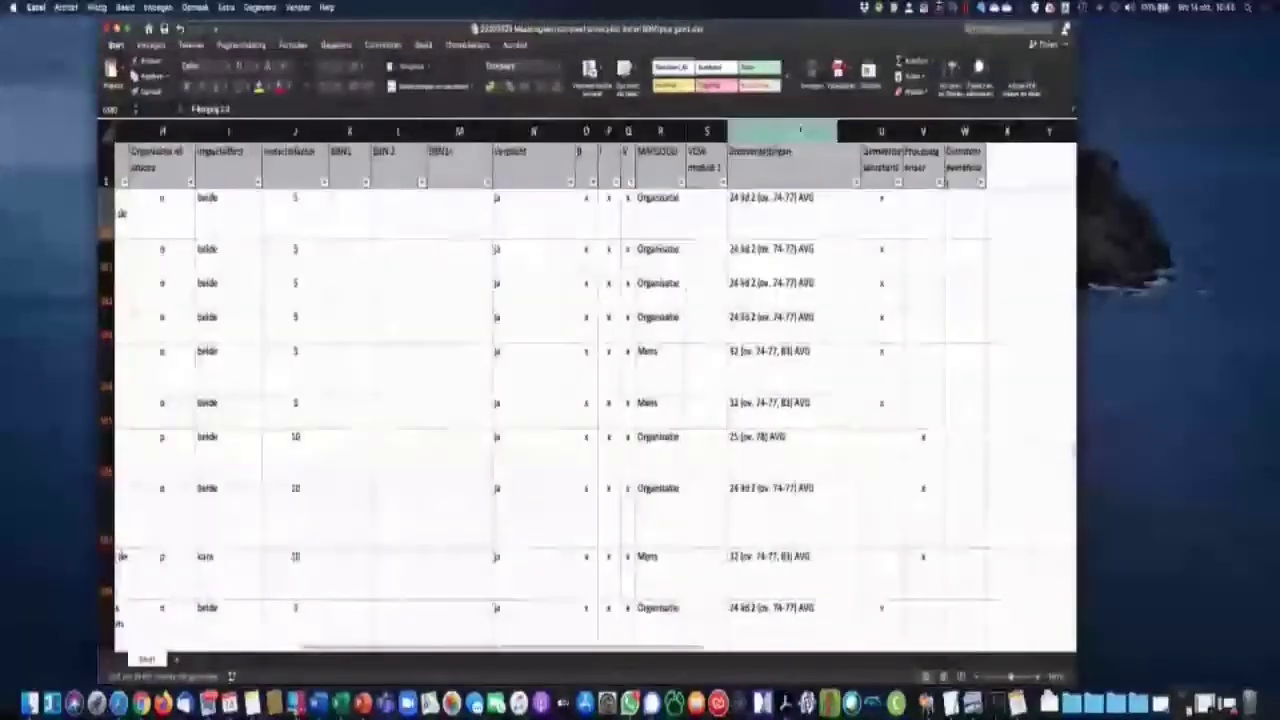
left_click(797, 172)
scroll(793, 283, "left", 1)
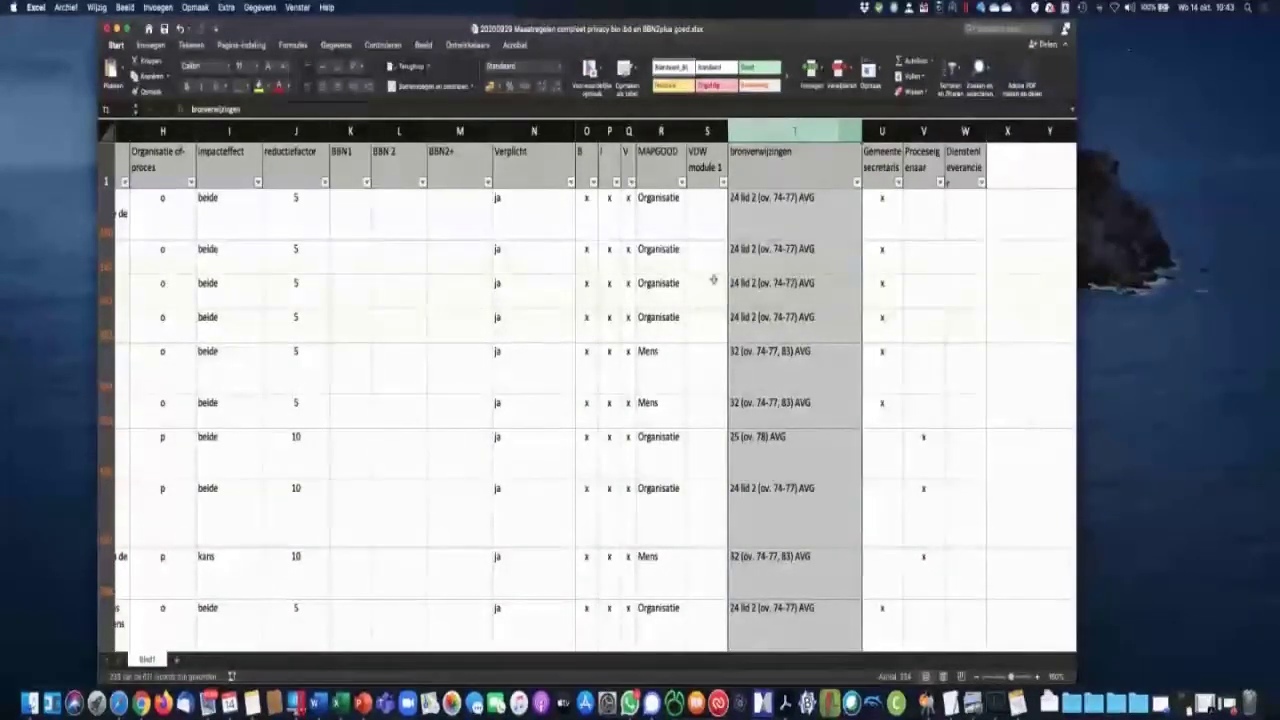
scroll(588, 384, "left", 1)
scroll(637, 283, "left", 4)
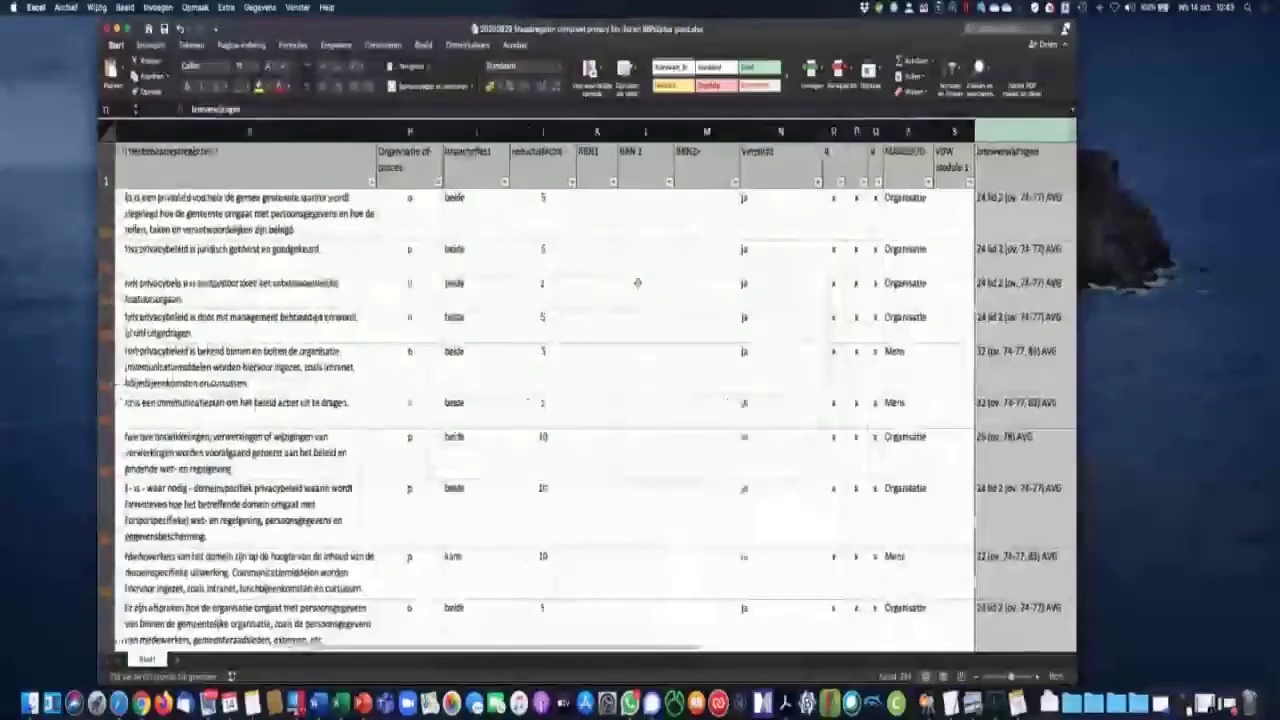
scroll(637, 283, "left", 10)
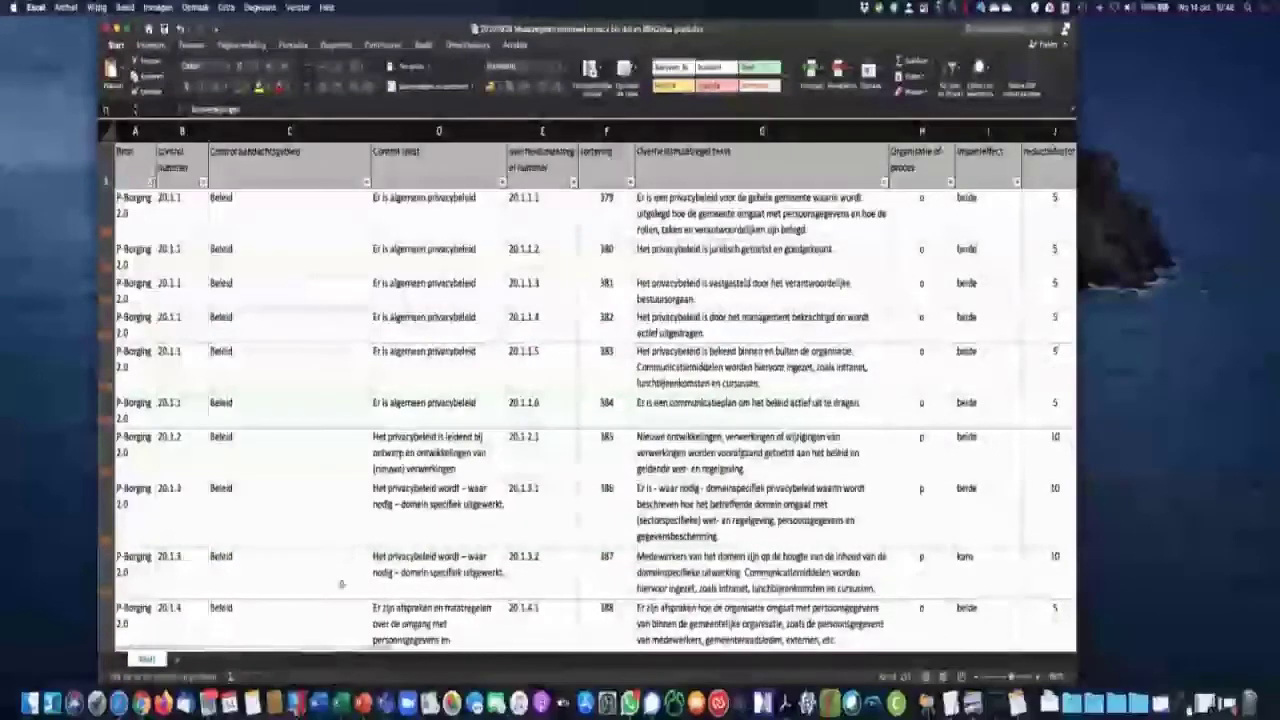
- Open the recently used Schadescenarios workbook and arrange its window so the scenario texts are easy to read
right_click(334, 688)
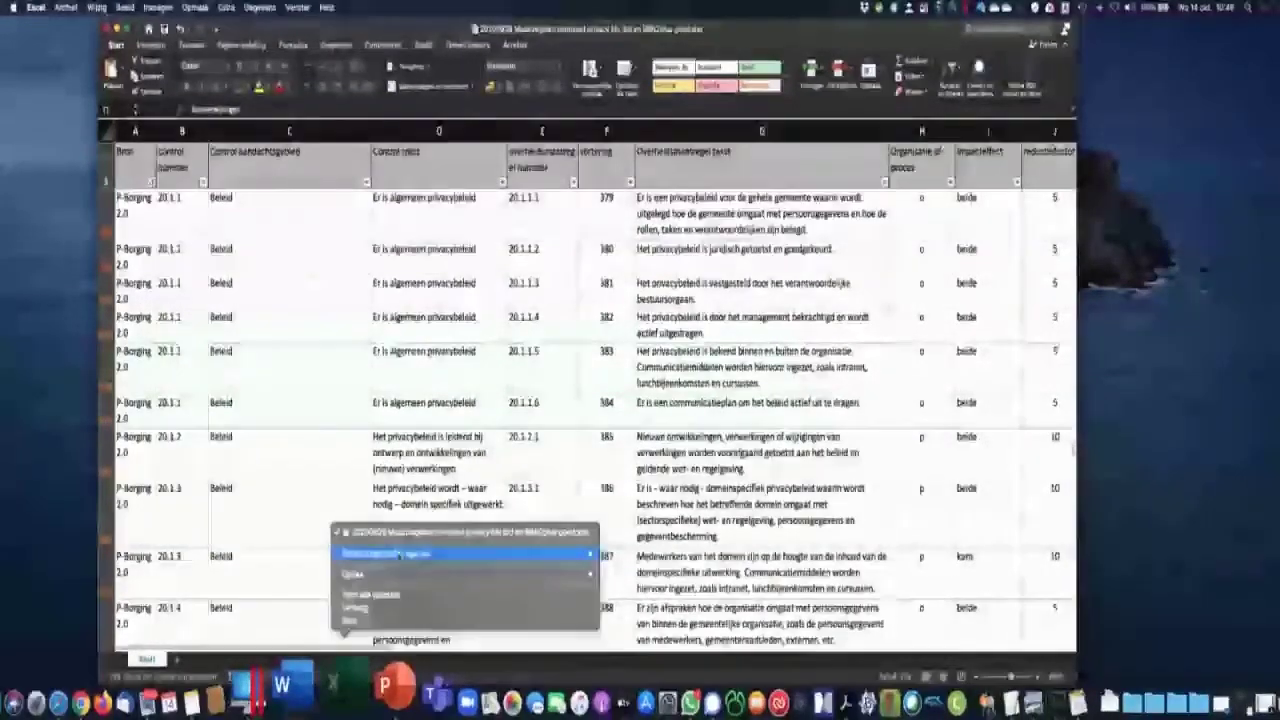
mouse_move(399, 555)
left_click(685, 563)
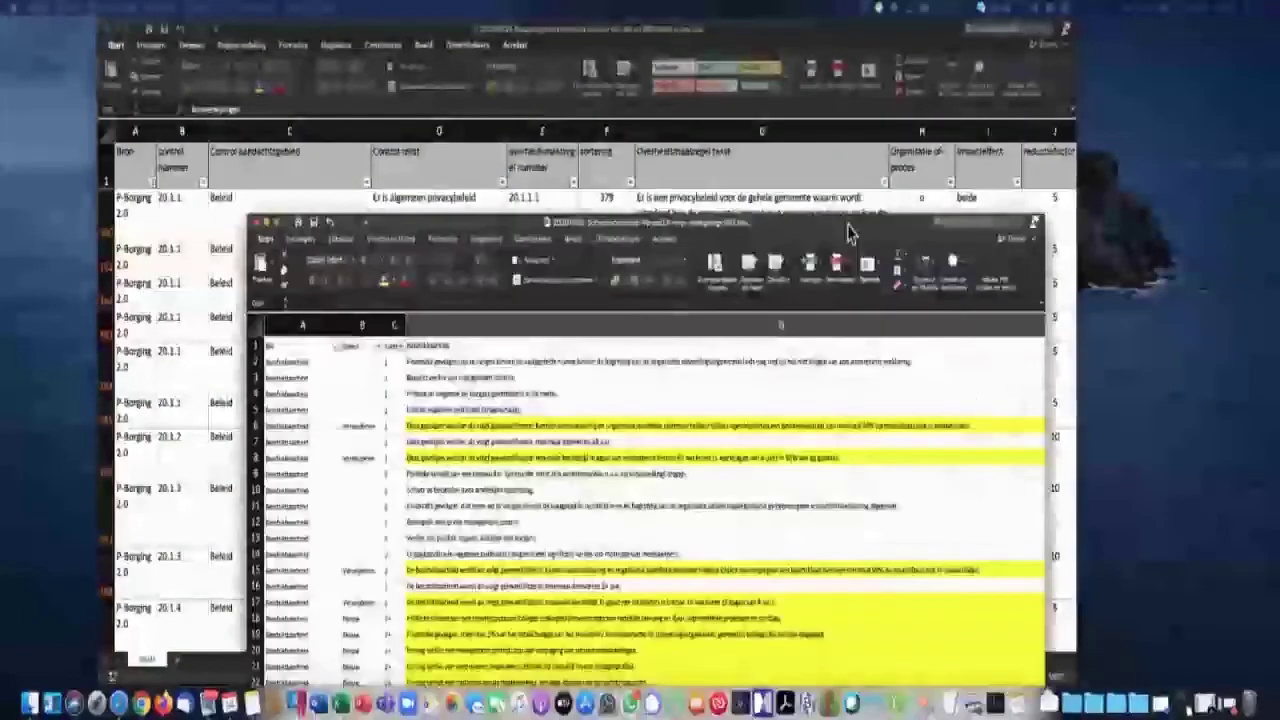
left_click_drag(849, 251, 805, 50)
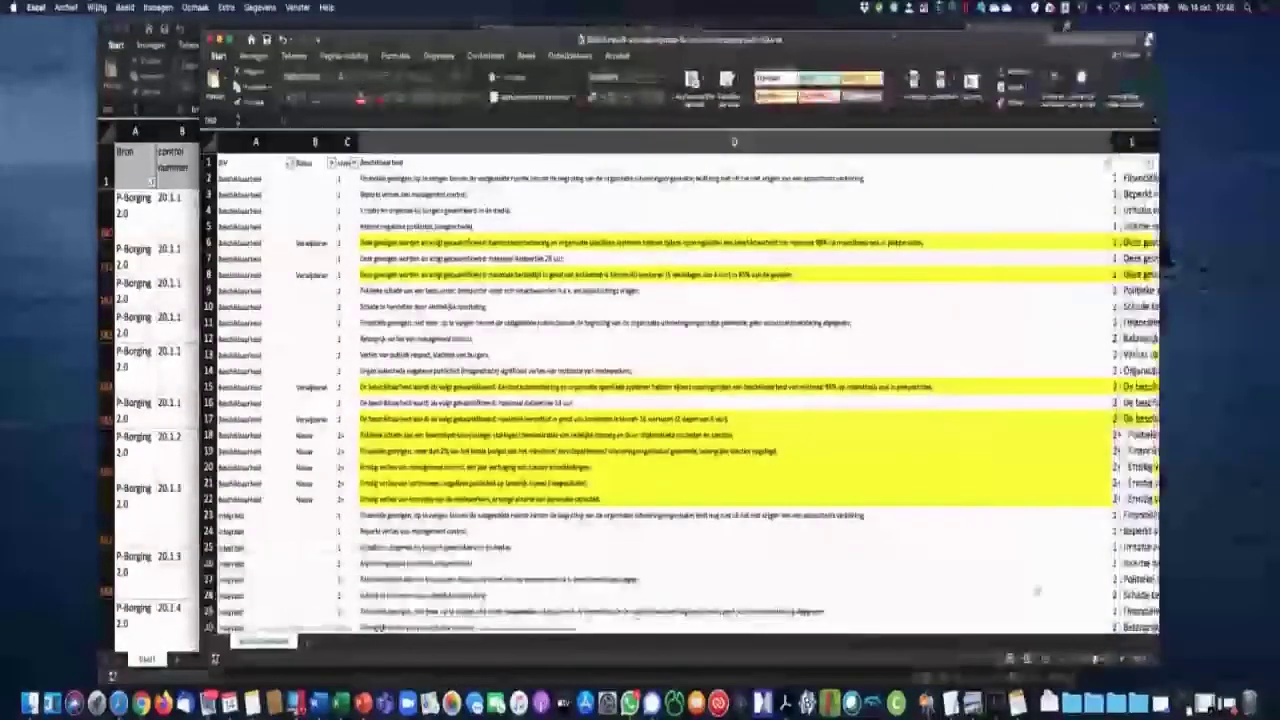
left_click_drag(1095, 662, 1104, 660)
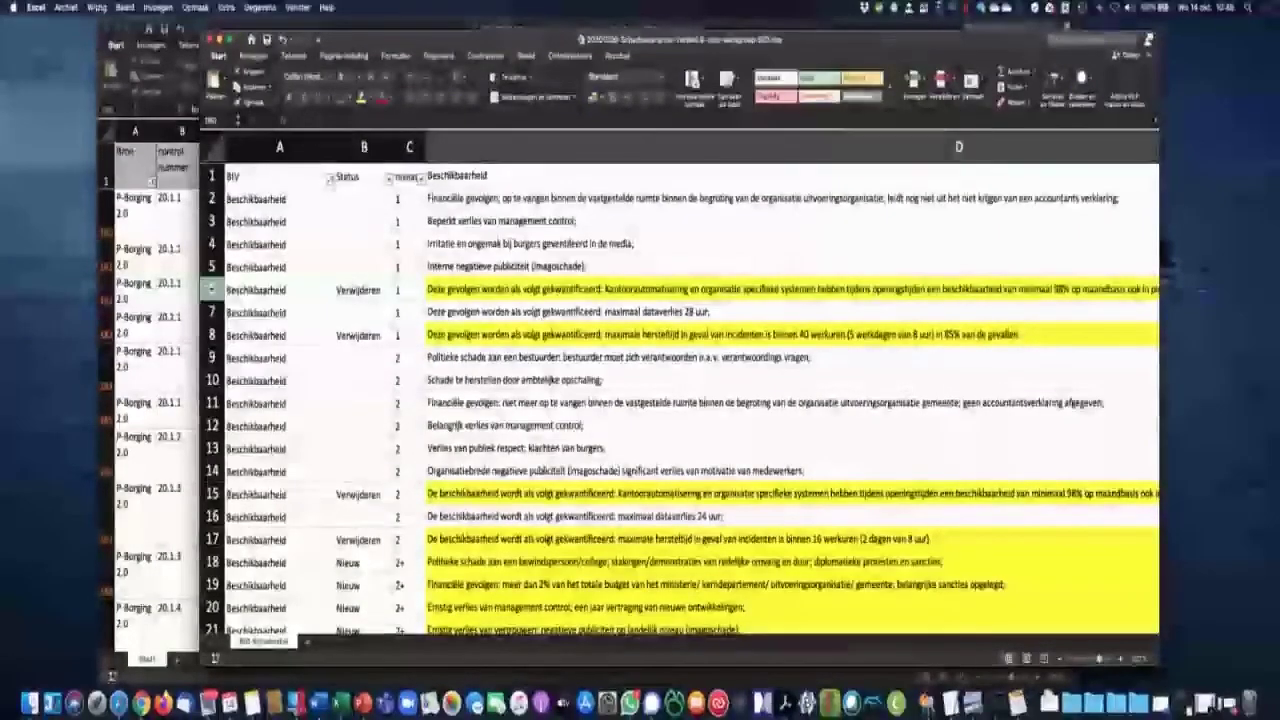
- Examine the highlighted Beschikbaarheid scenarios, both those with status Verwijderen and the Nieuw ones at level 2+
left_click(495, 294)
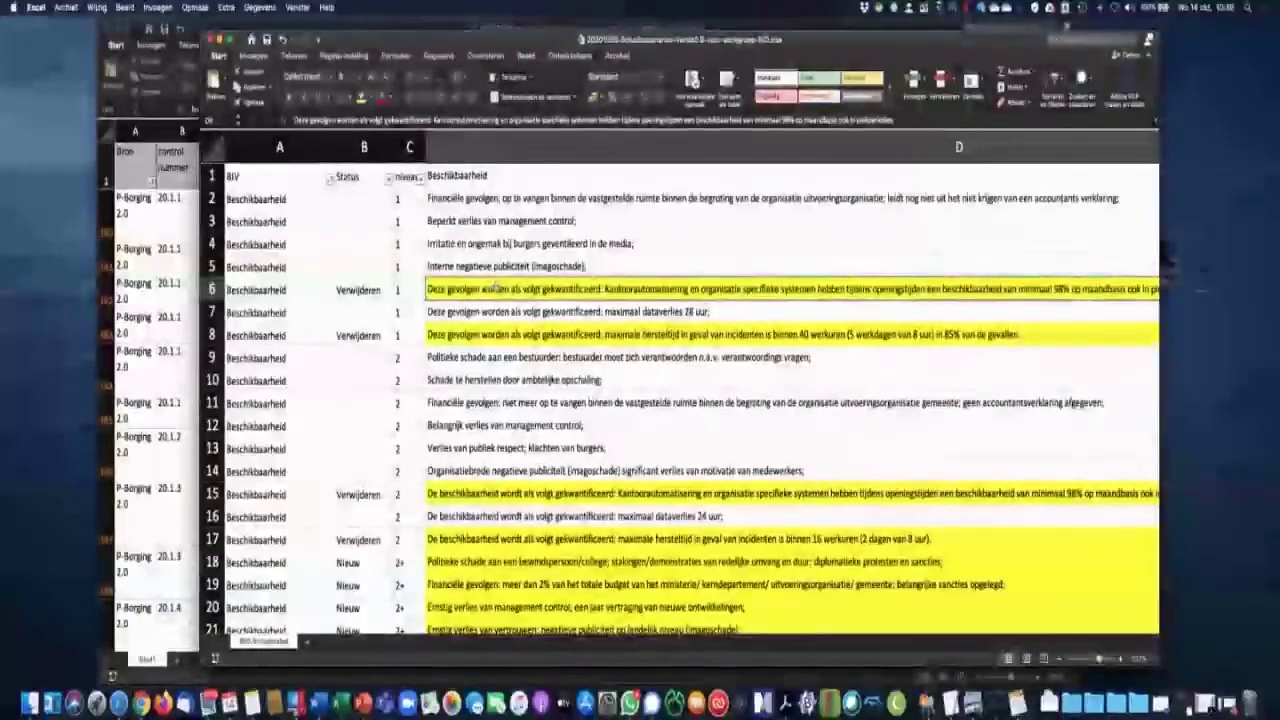
left_click(493, 334)
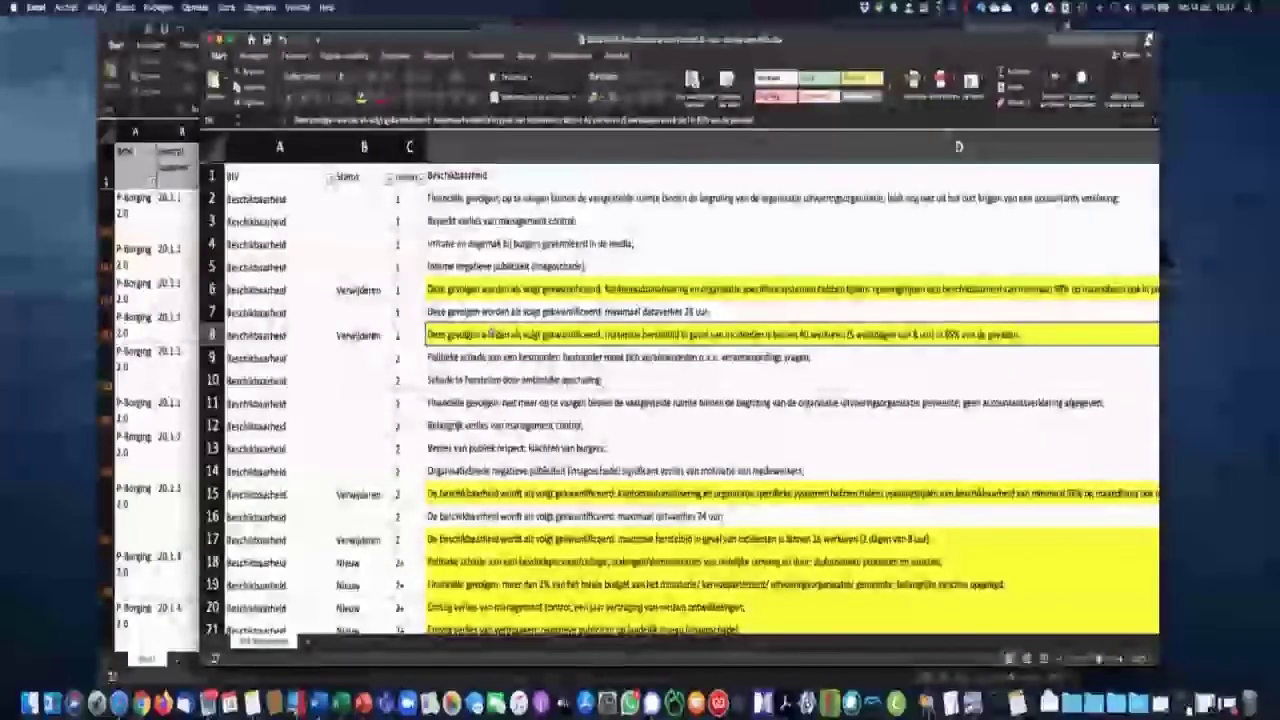
scroll(492, 325, "down", 1)
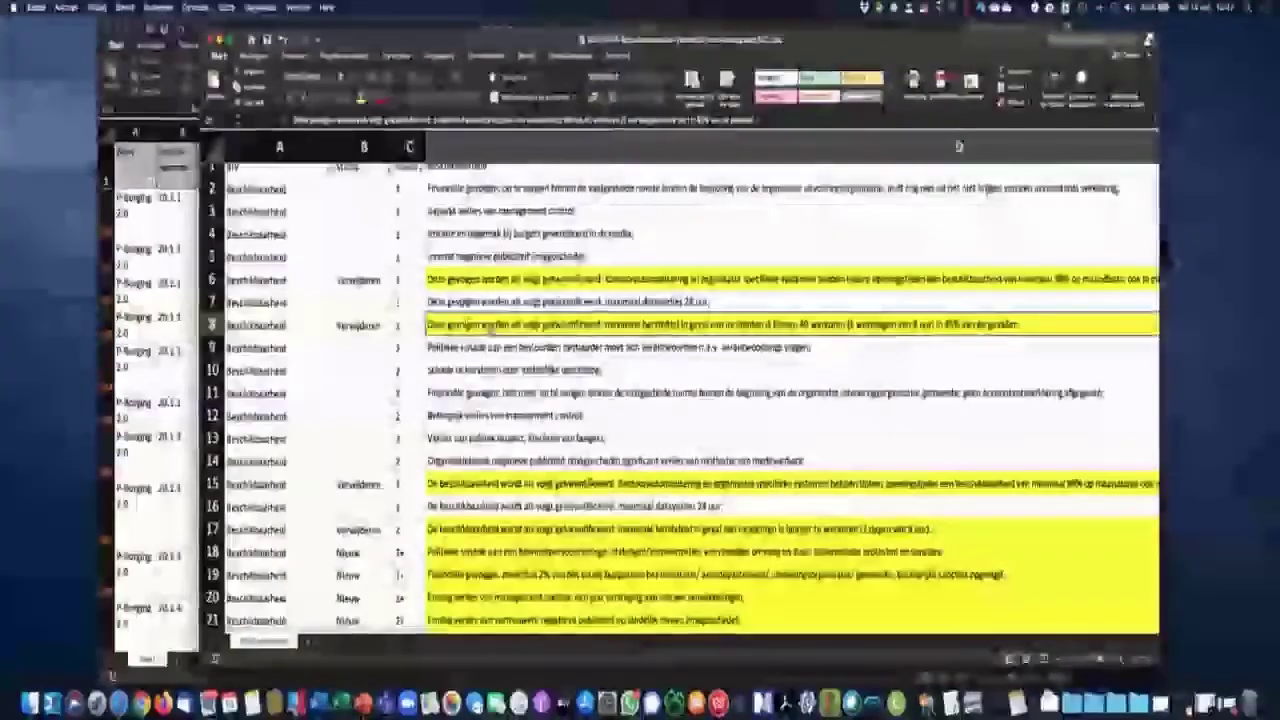
scroll(680, 400, "down", 3)
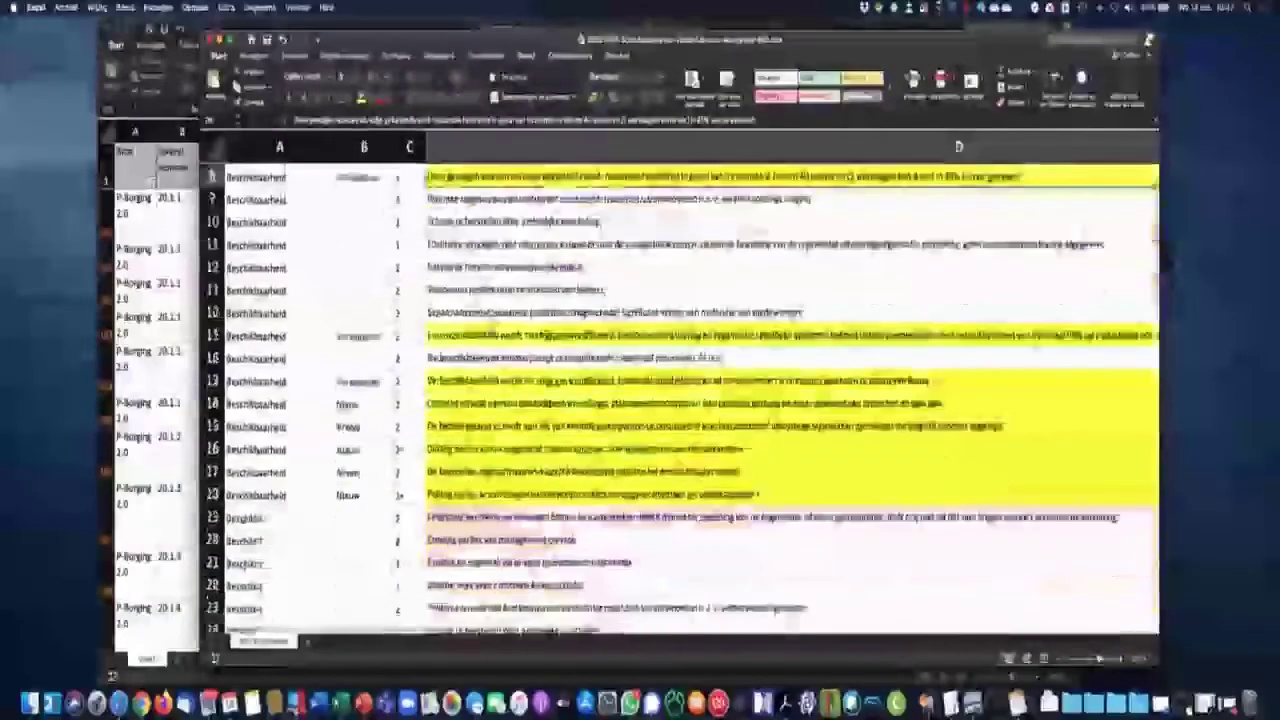
scroll(790, 400, "down", 2)
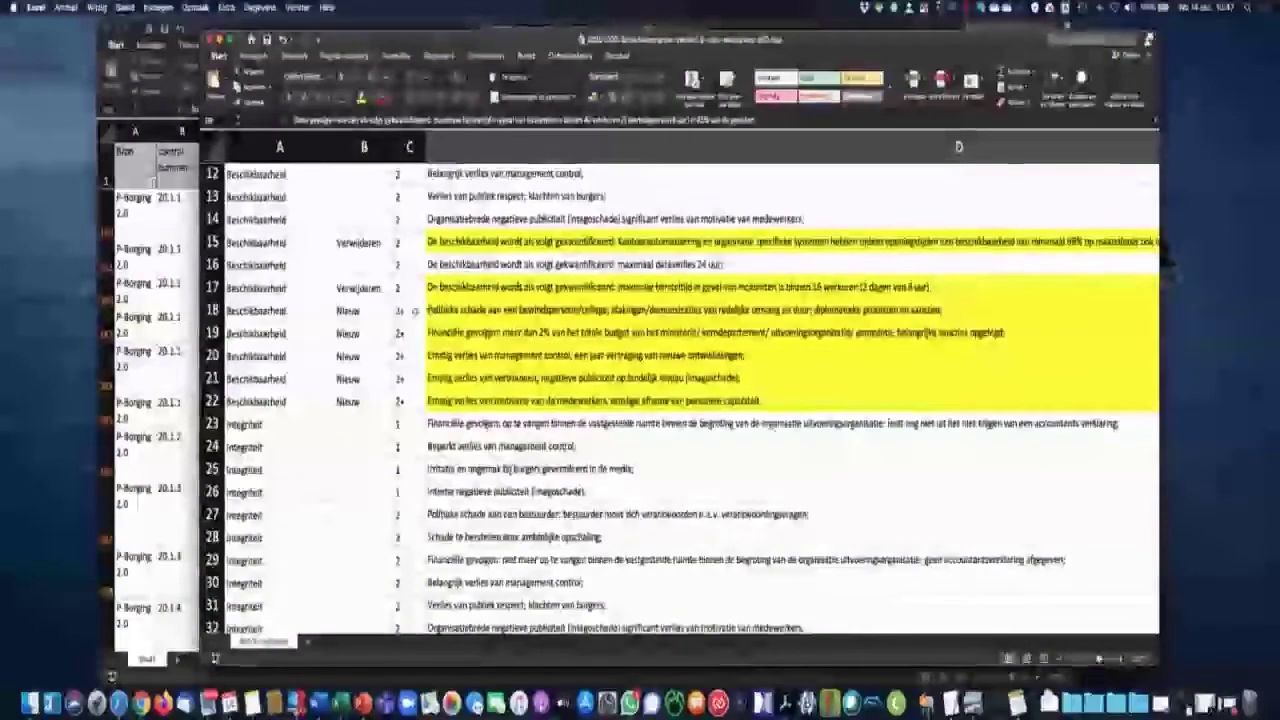
left_click(409, 401)
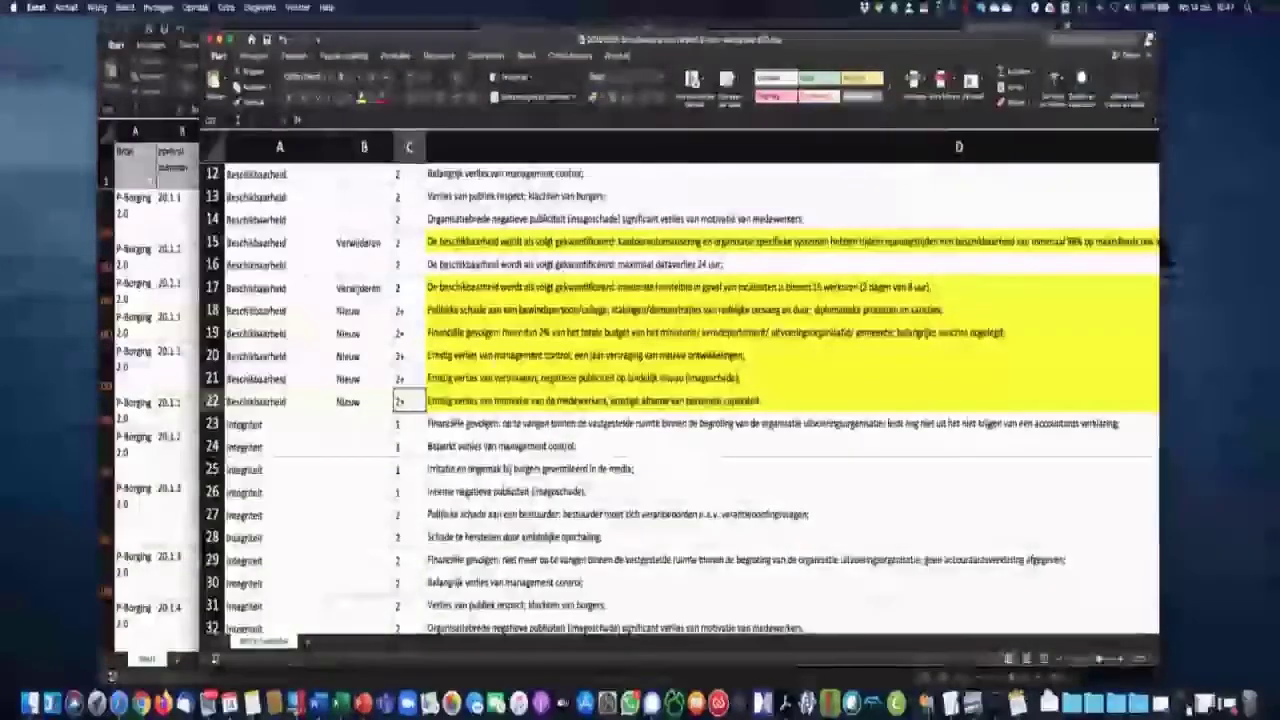
- Review the Integriteit and Vertrouwelijkheid scenarios, highlighting the level 3 rows 56 to 58, and return to the start of the sheet
scroll(680, 400, "down", 6)
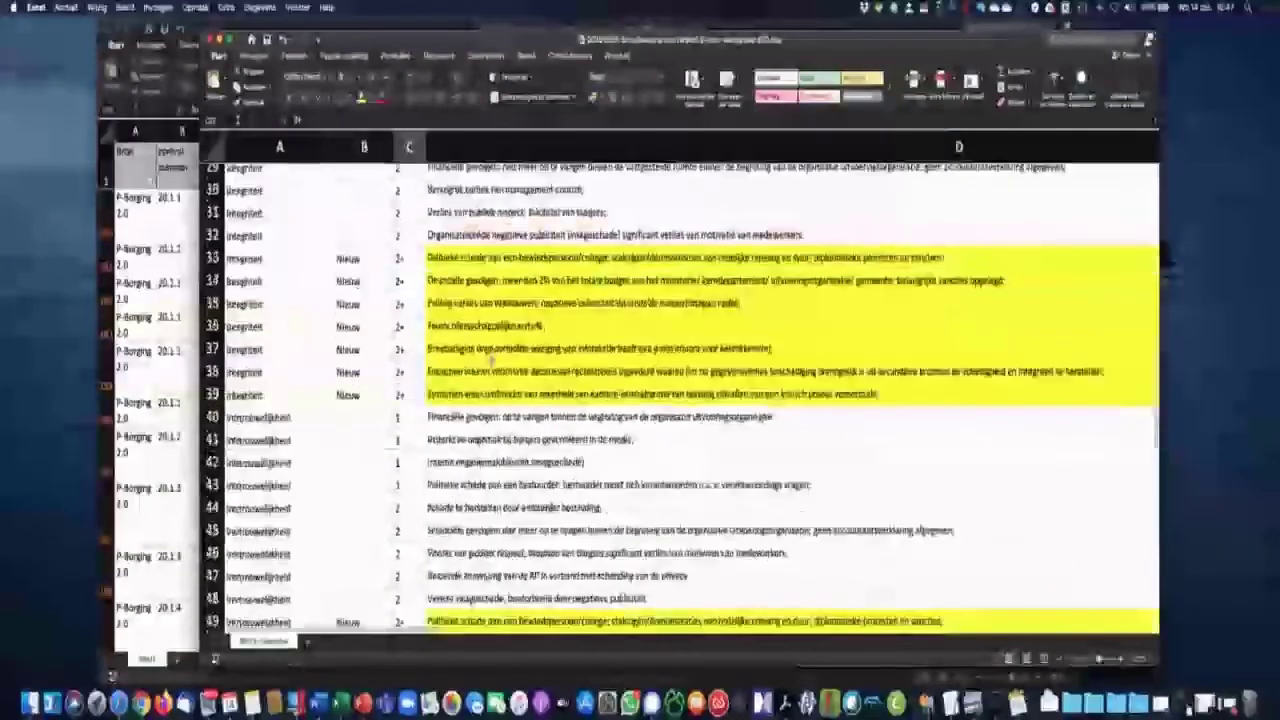
scroll(492, 366, "down", 5)
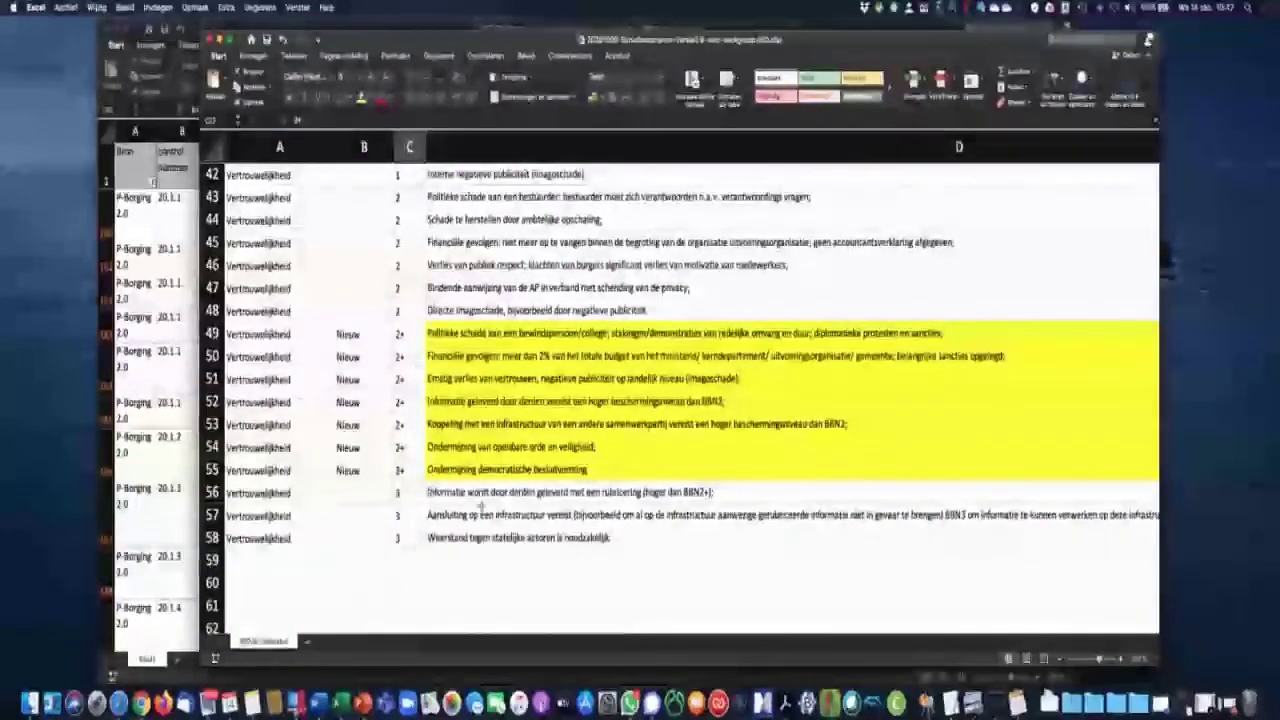
left_click_drag(495, 491, 497, 515)
left_click_drag(397, 492, 600, 538)
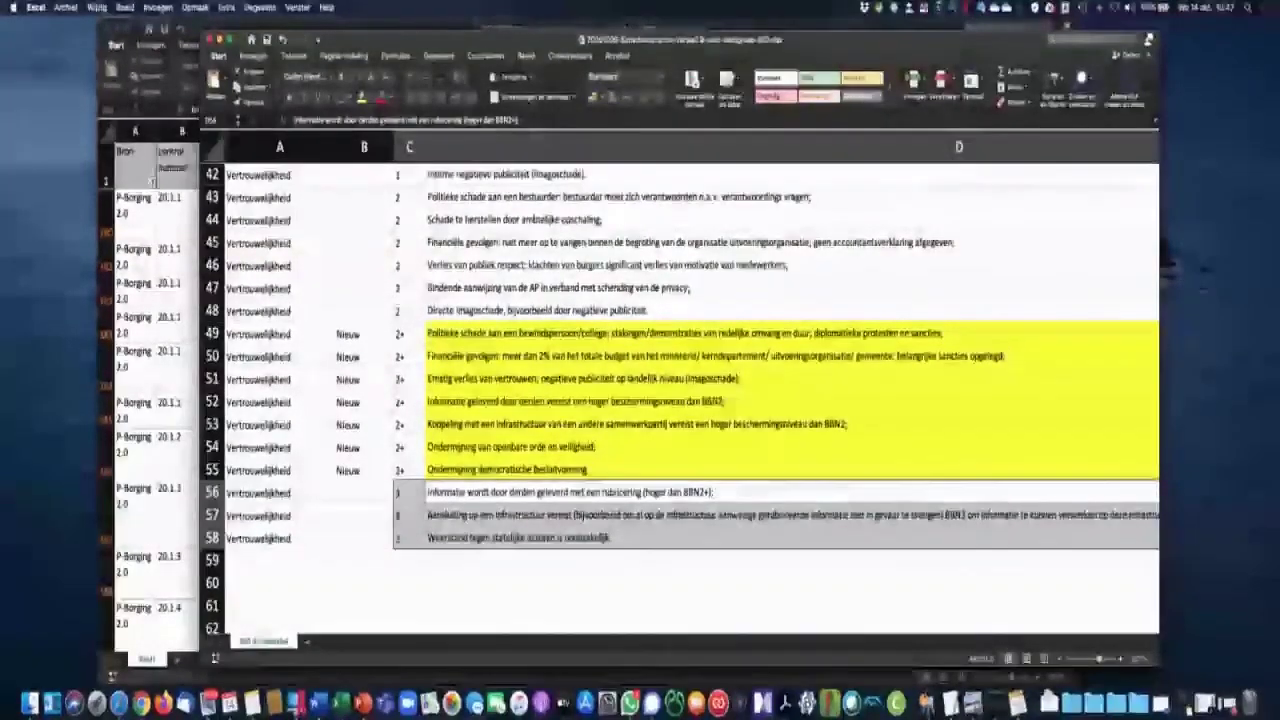
scroll(758, 413, "up", 2)
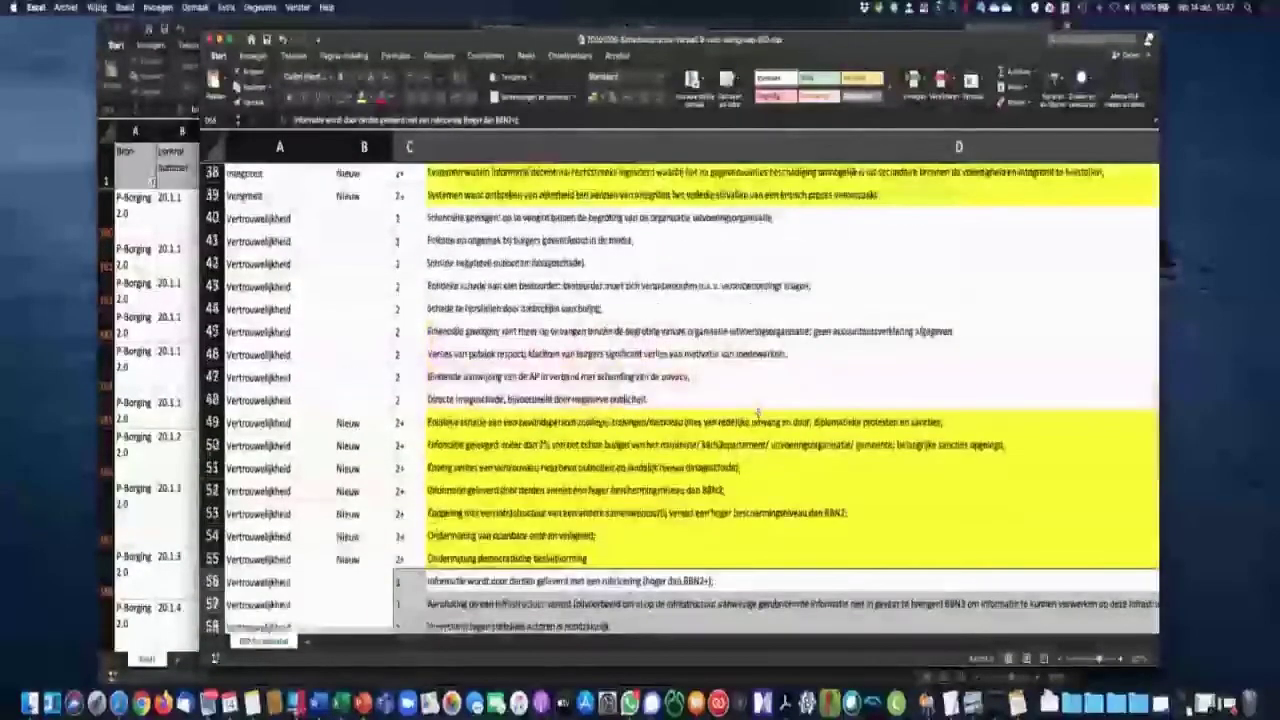
scroll(757, 413, "up", 10)
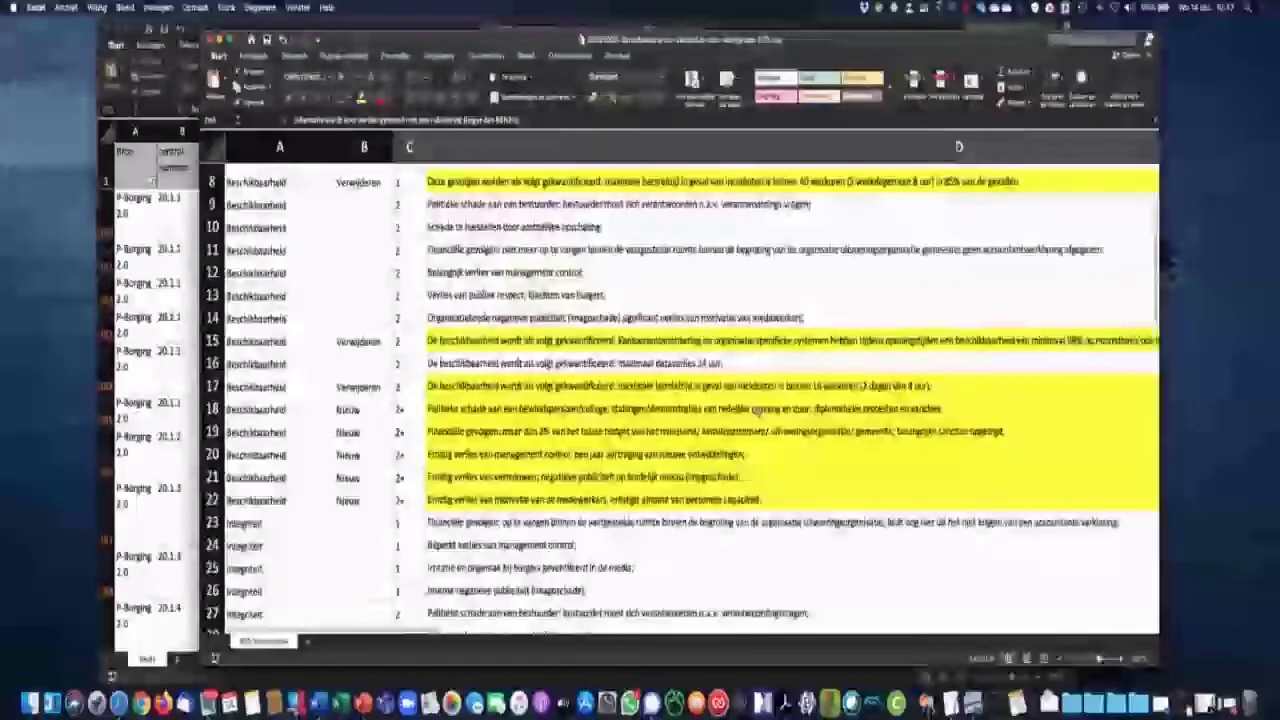
scroll(757, 413, "up", 3)
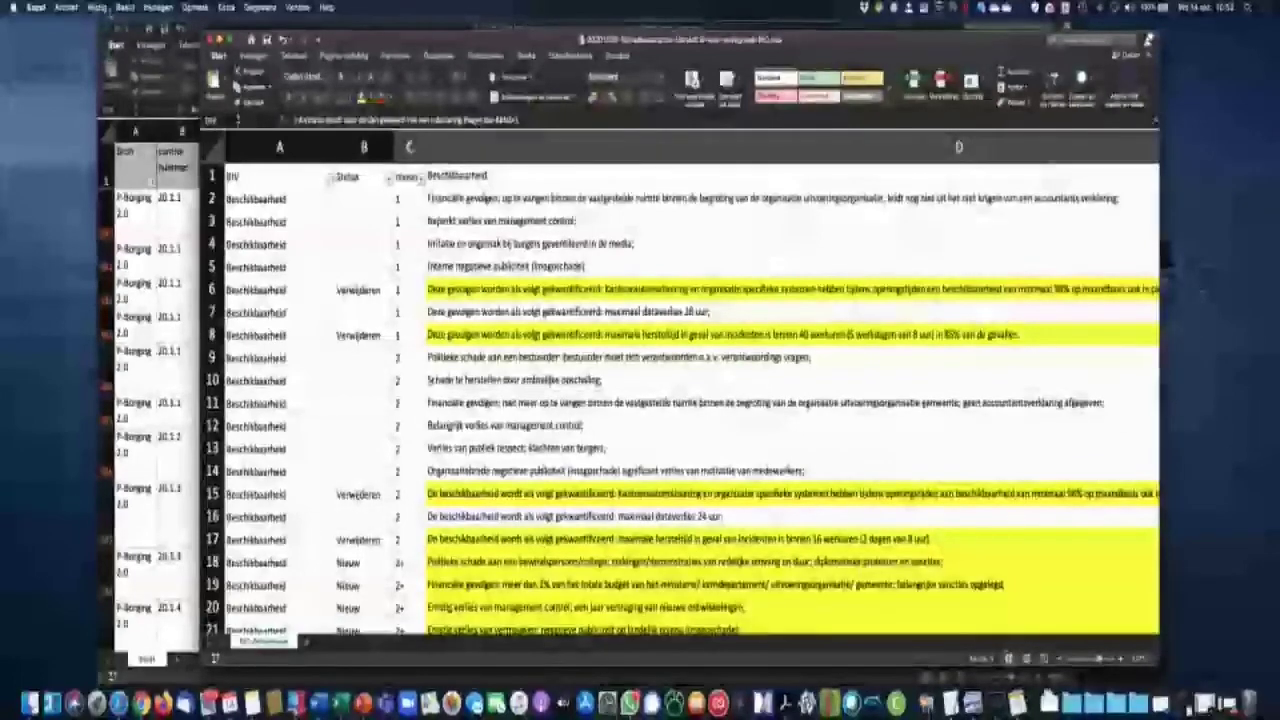
- Return to the Maatregelen workbook and select all sources in the Bron column filter, including BIO 1.04 and IBD
key("super+grave")
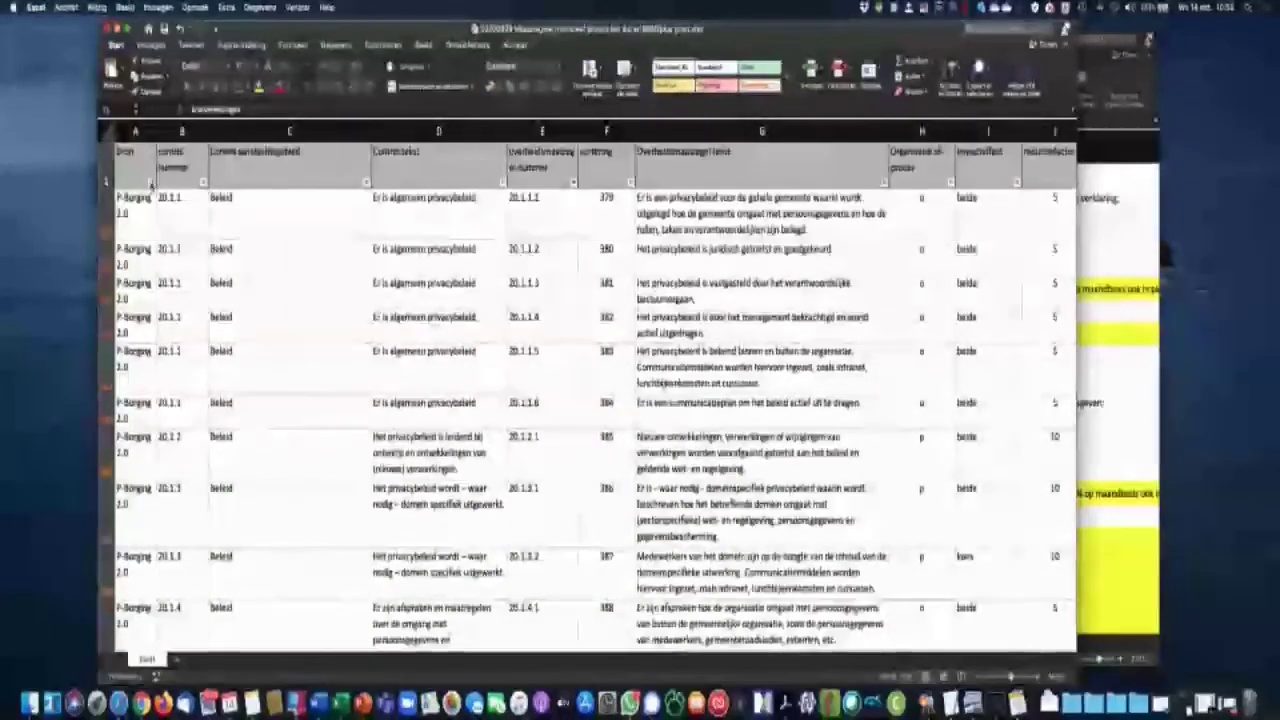
key("alt+Down")
left_click(200, 364)
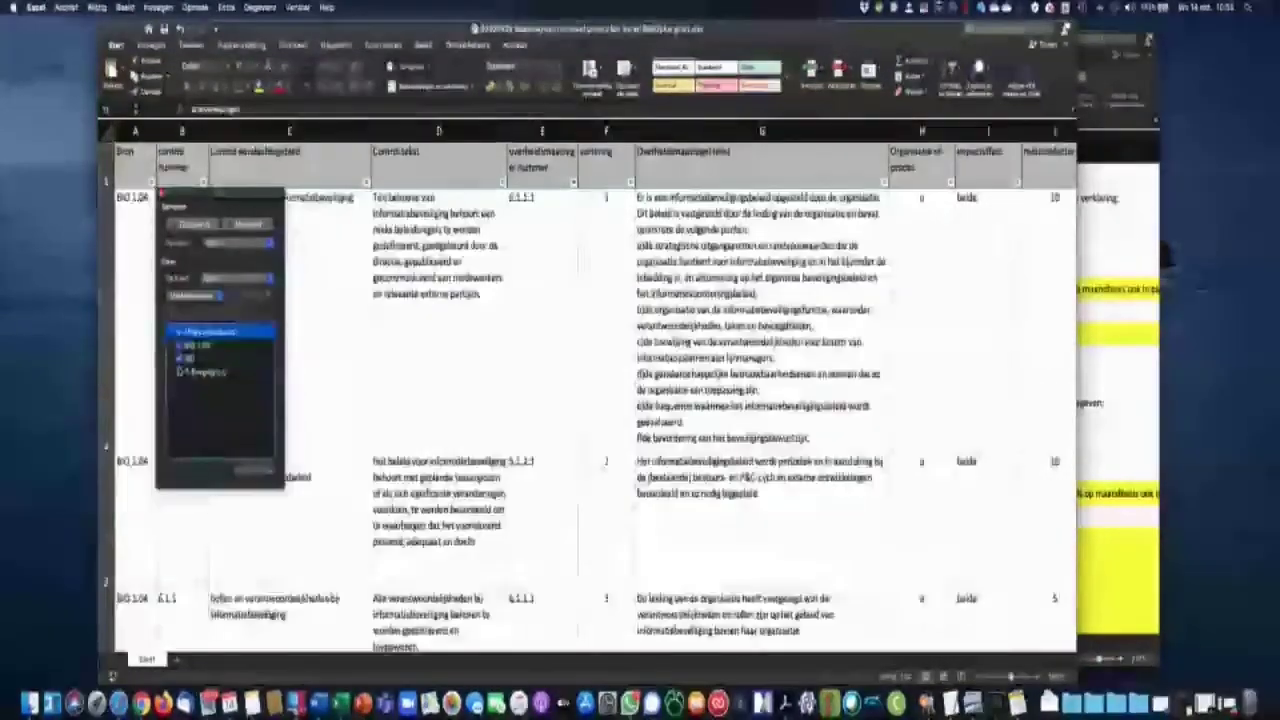
left_click(139, 360)
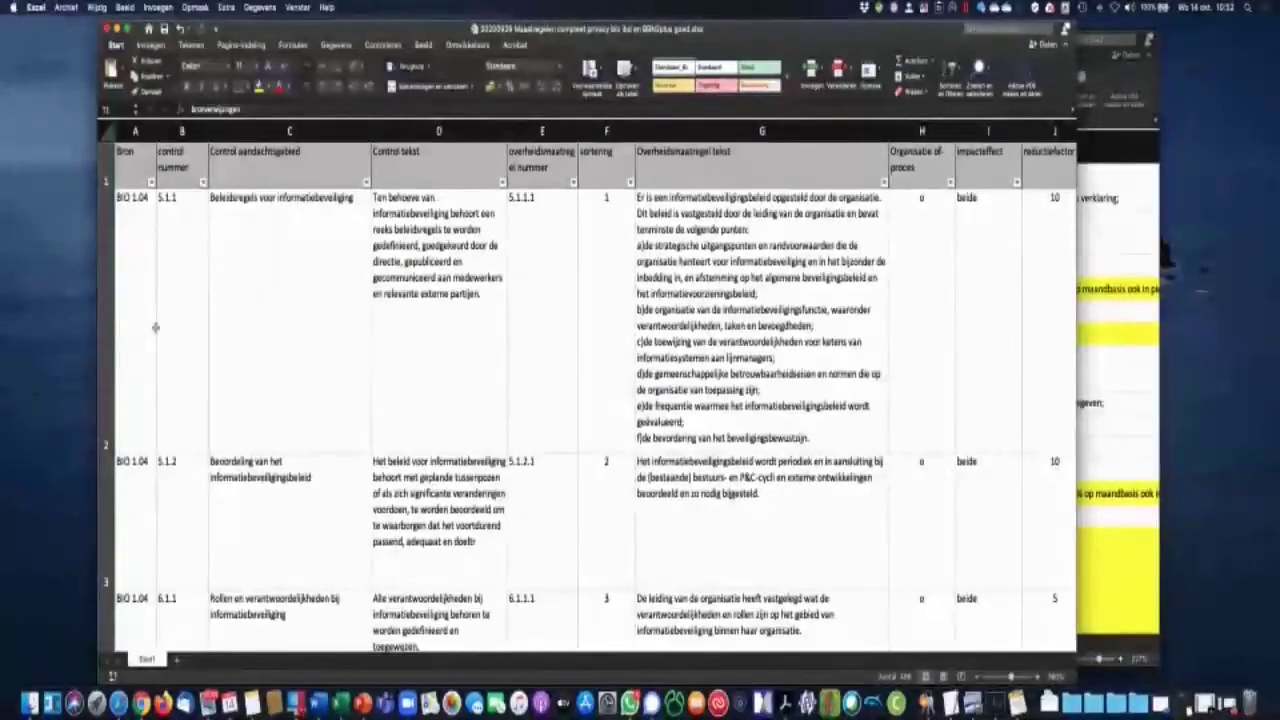
scroll(155, 327, "down", 2)
scroll(155, 327, "down", 5)
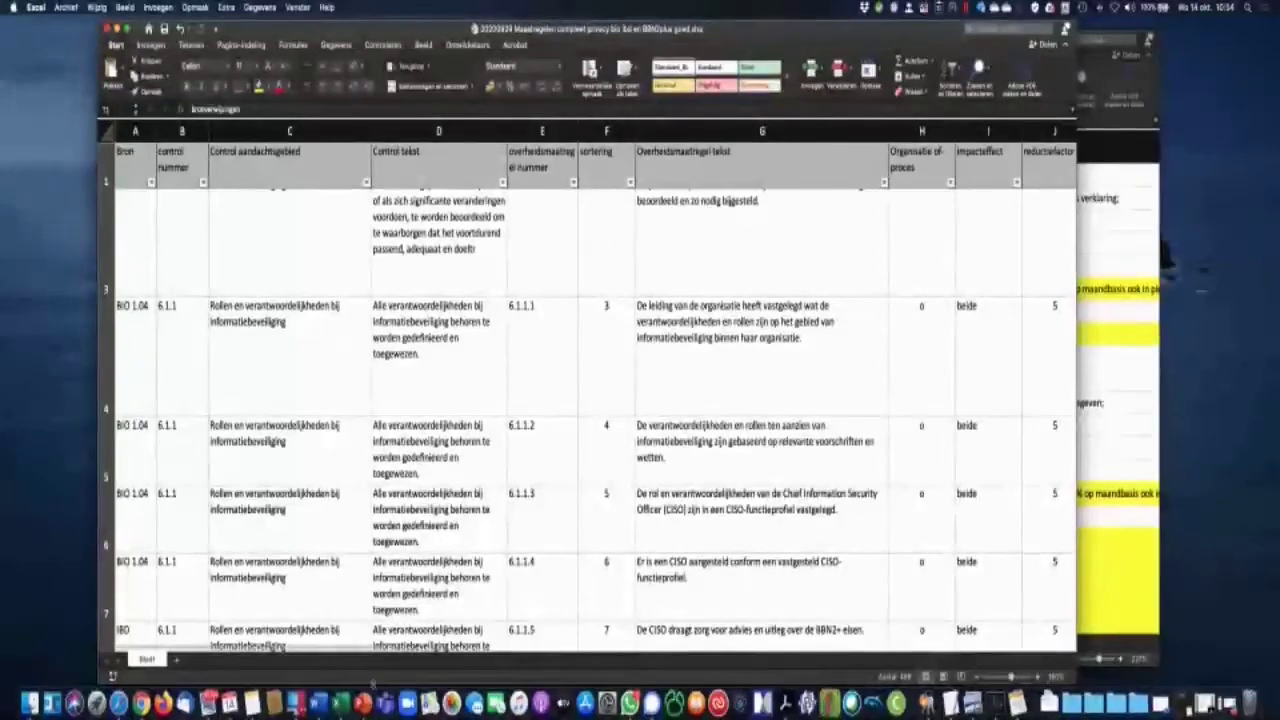
- Check the list of recently used workbooks and request an overview of all open workbook windows
right_click(320, 684)
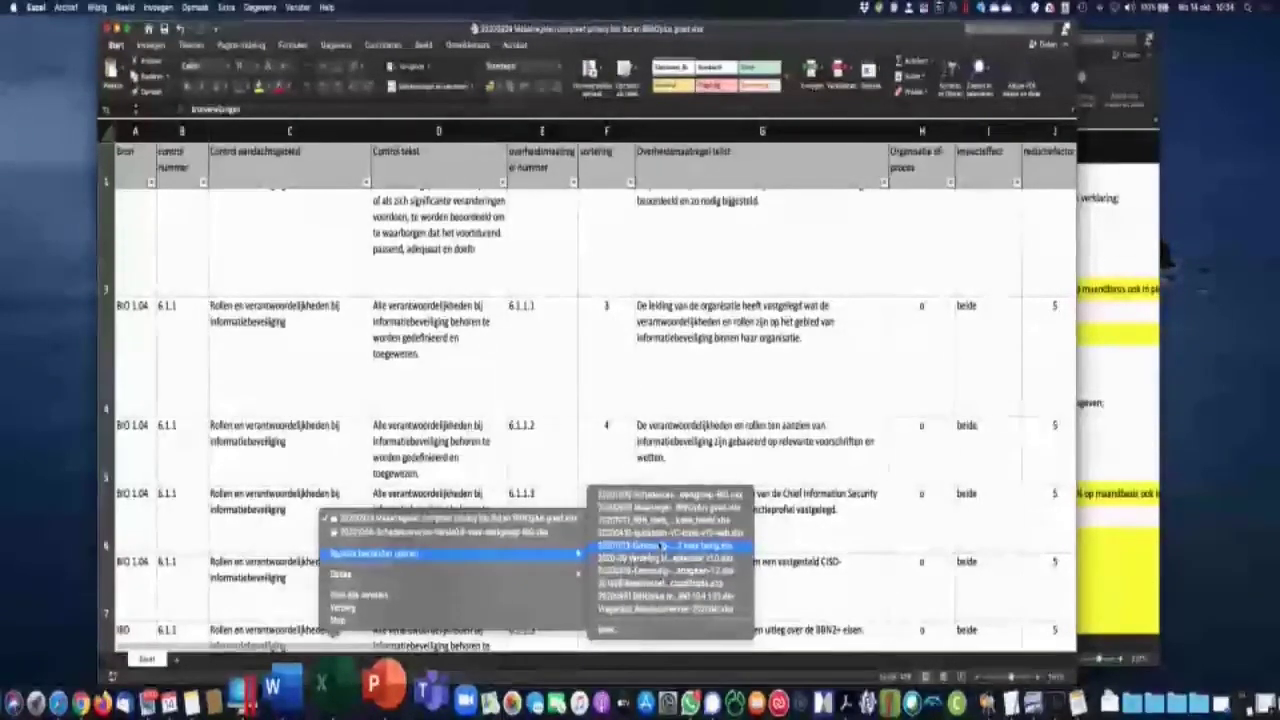
left_click(661, 546)
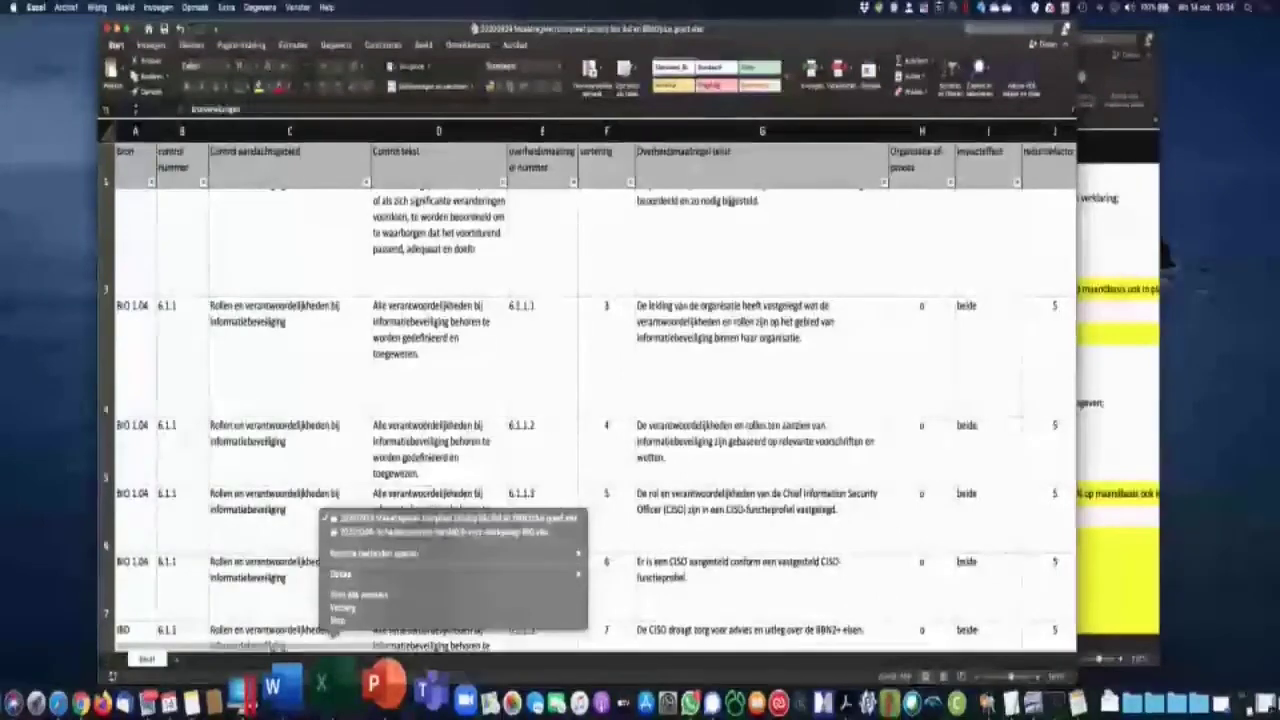
left_click(359, 594)
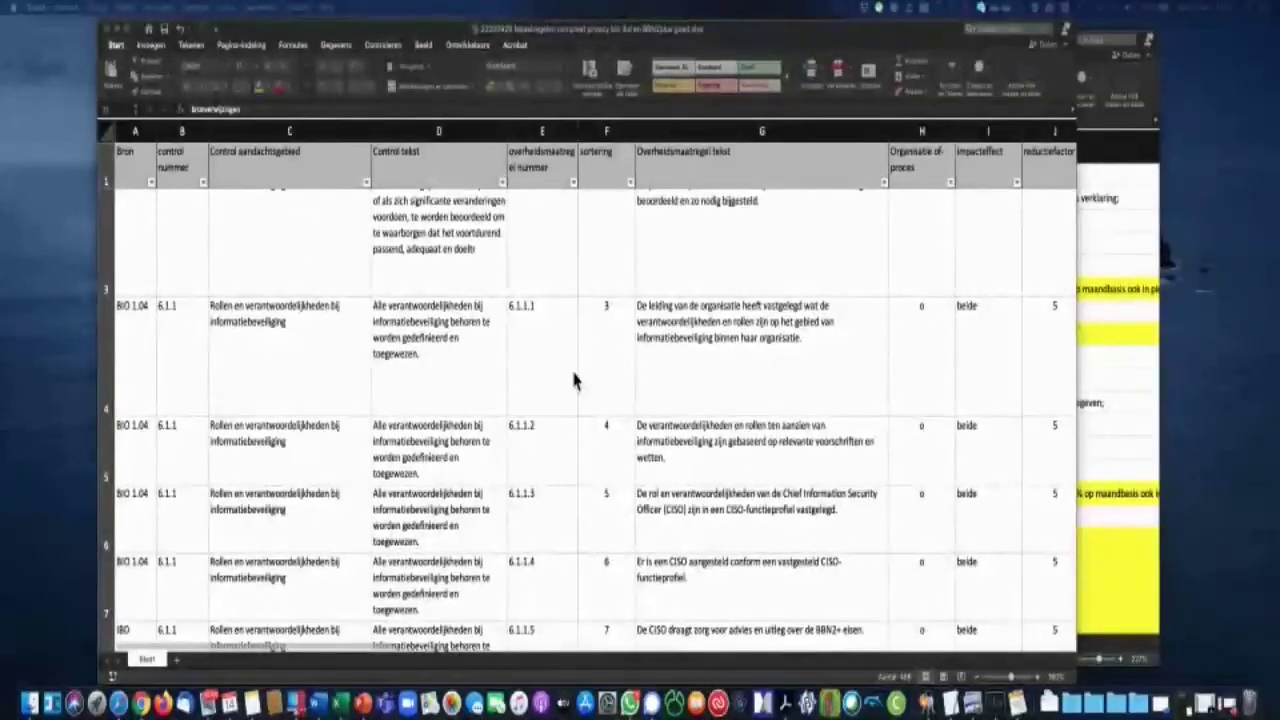
scroll(575, 380, "right", 5)
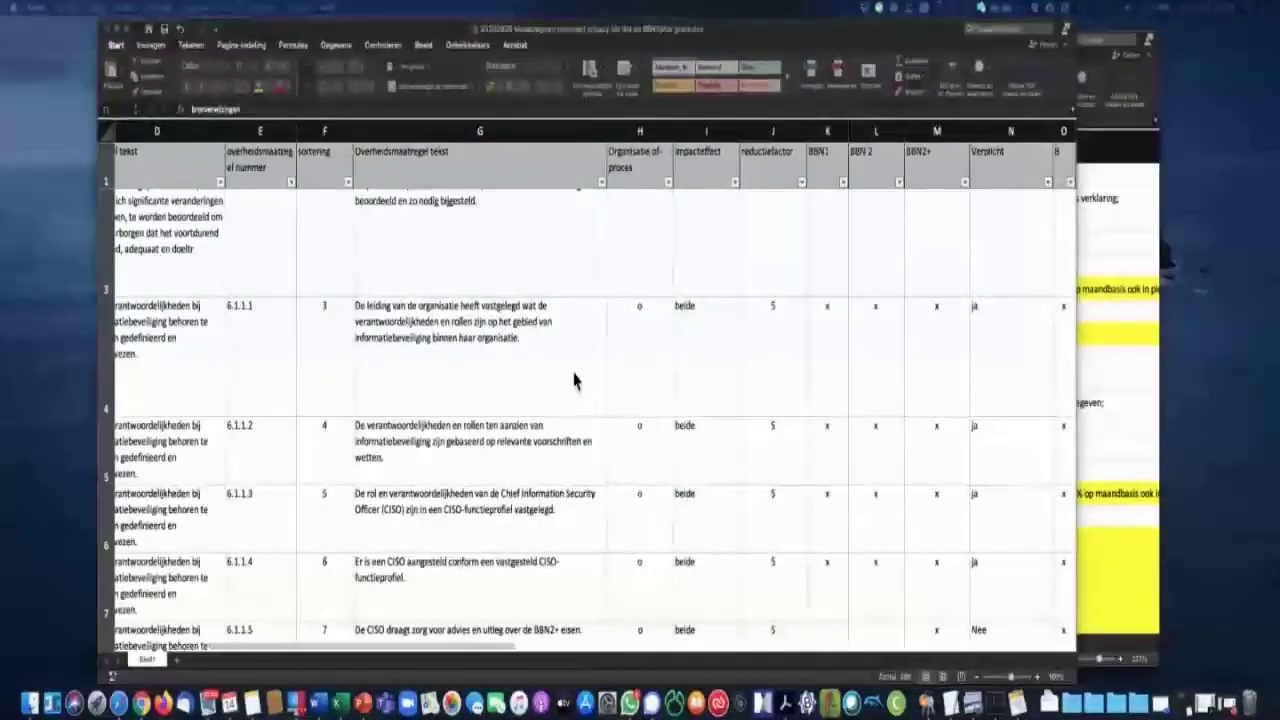
scroll(520, 388, "left", 1)
scroll(520, 388, "left", 5)
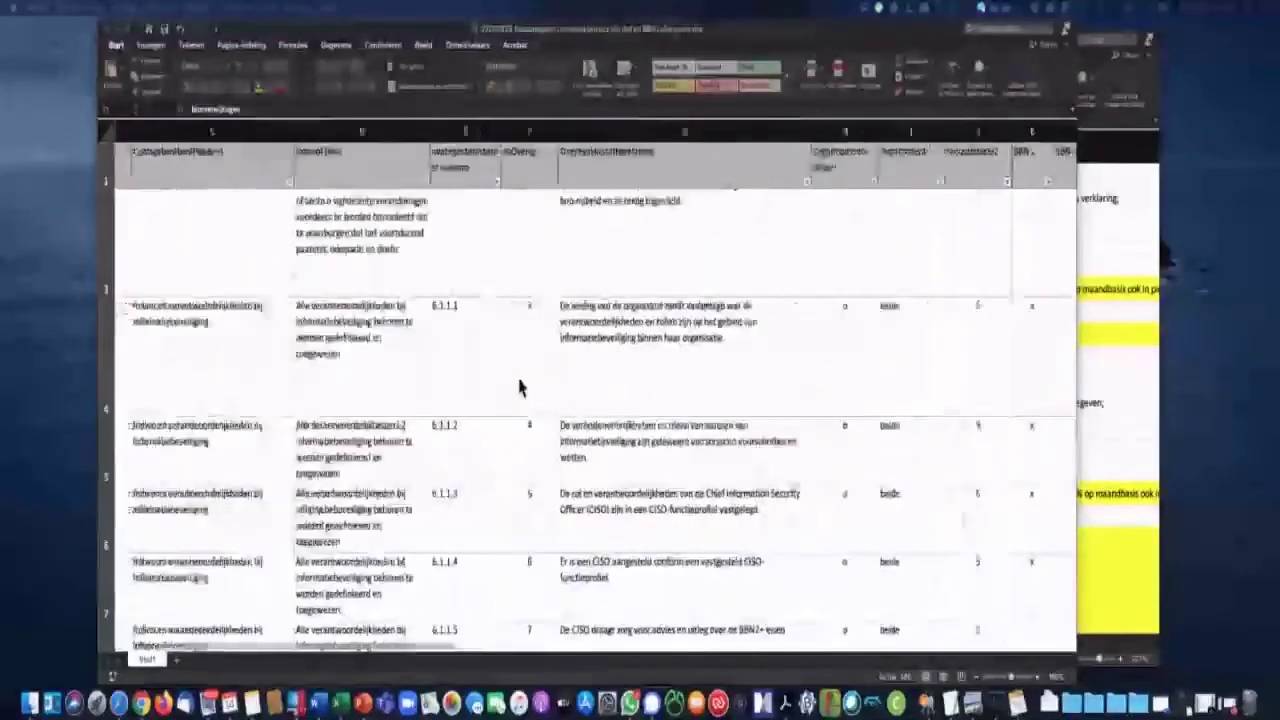
scroll(520, 388, "right", 6)
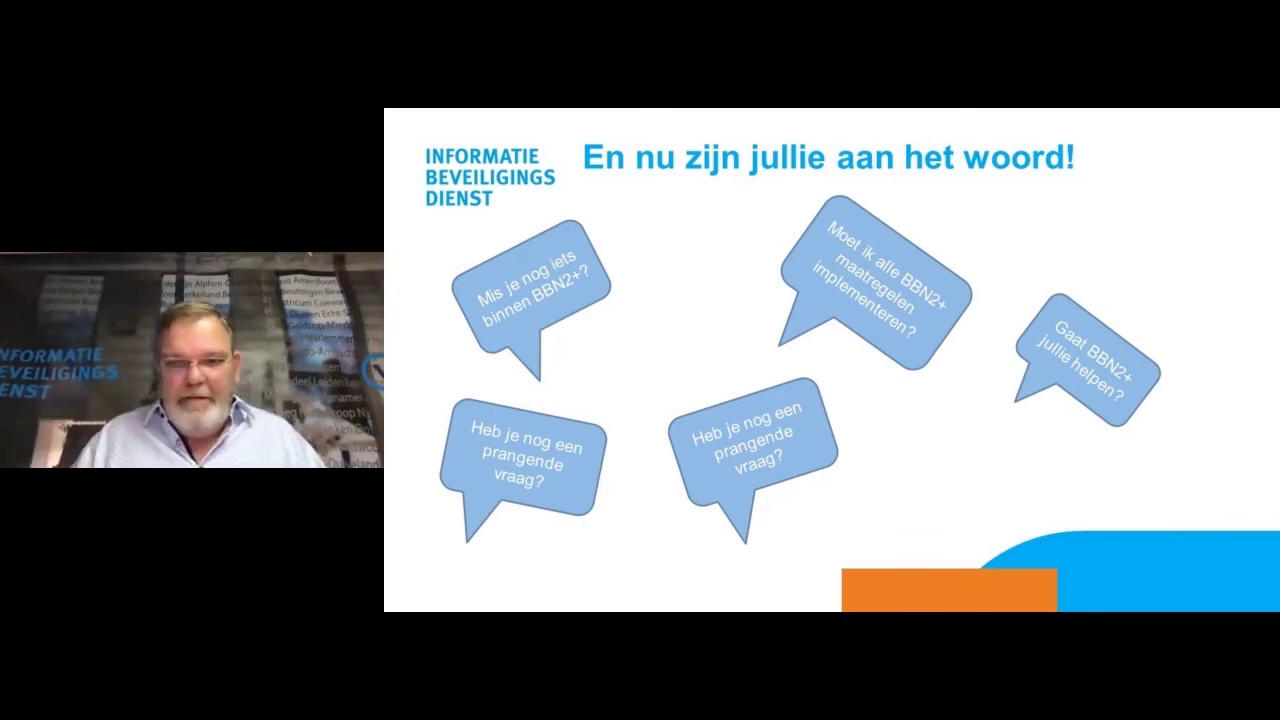
key("Right")
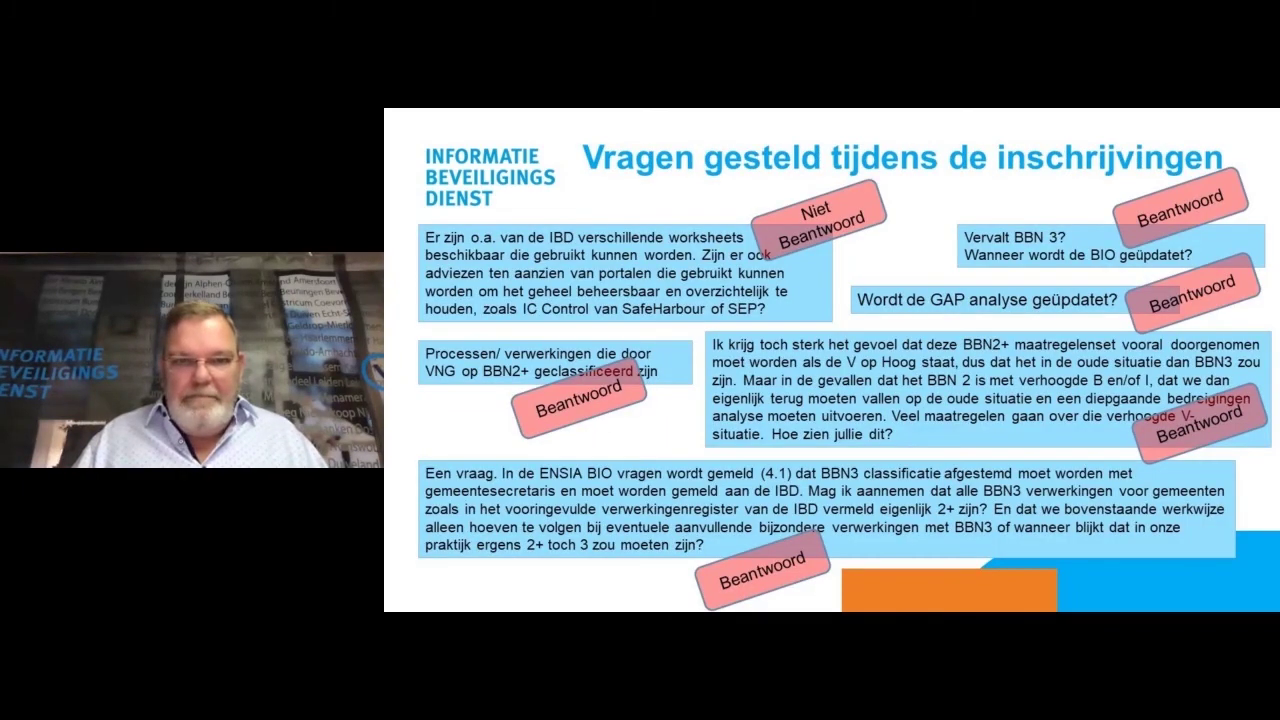